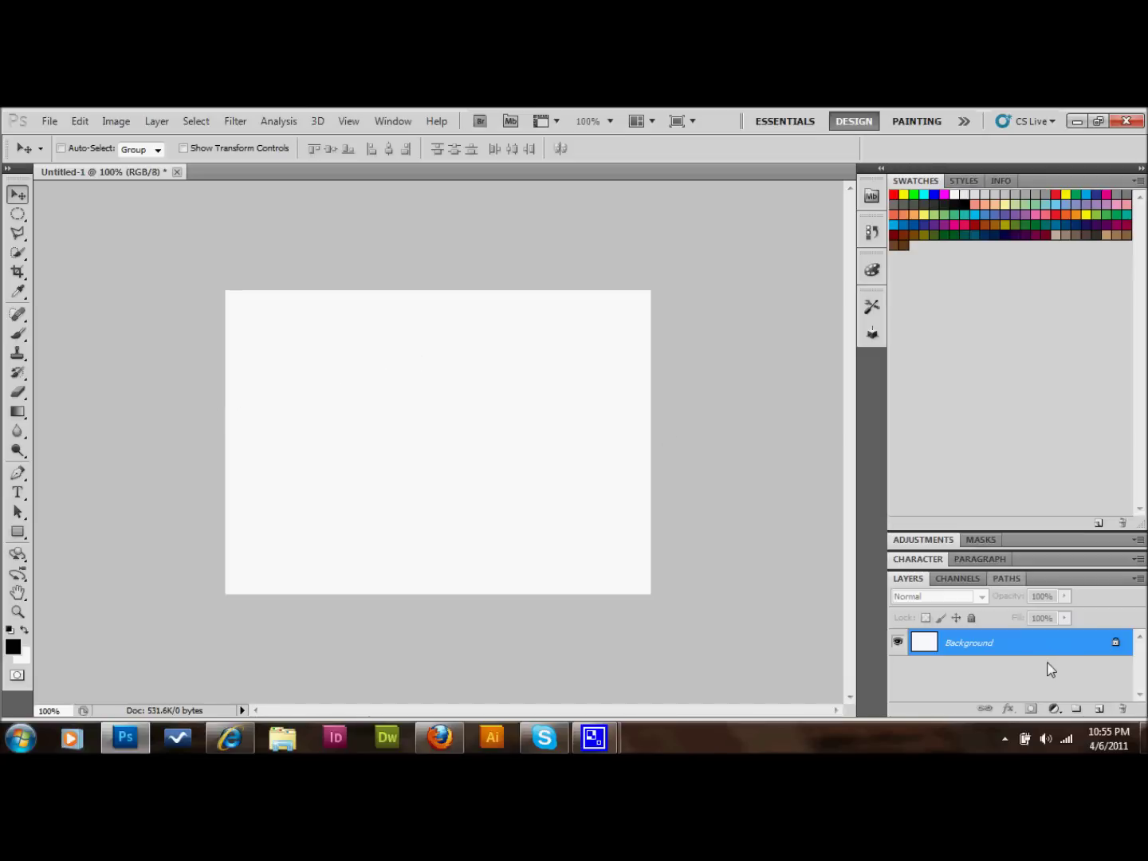
# Fill the Background layer with black and add an empty Layer 1 above it.
pyautogui.hotkey('alt', 'BackSpace')
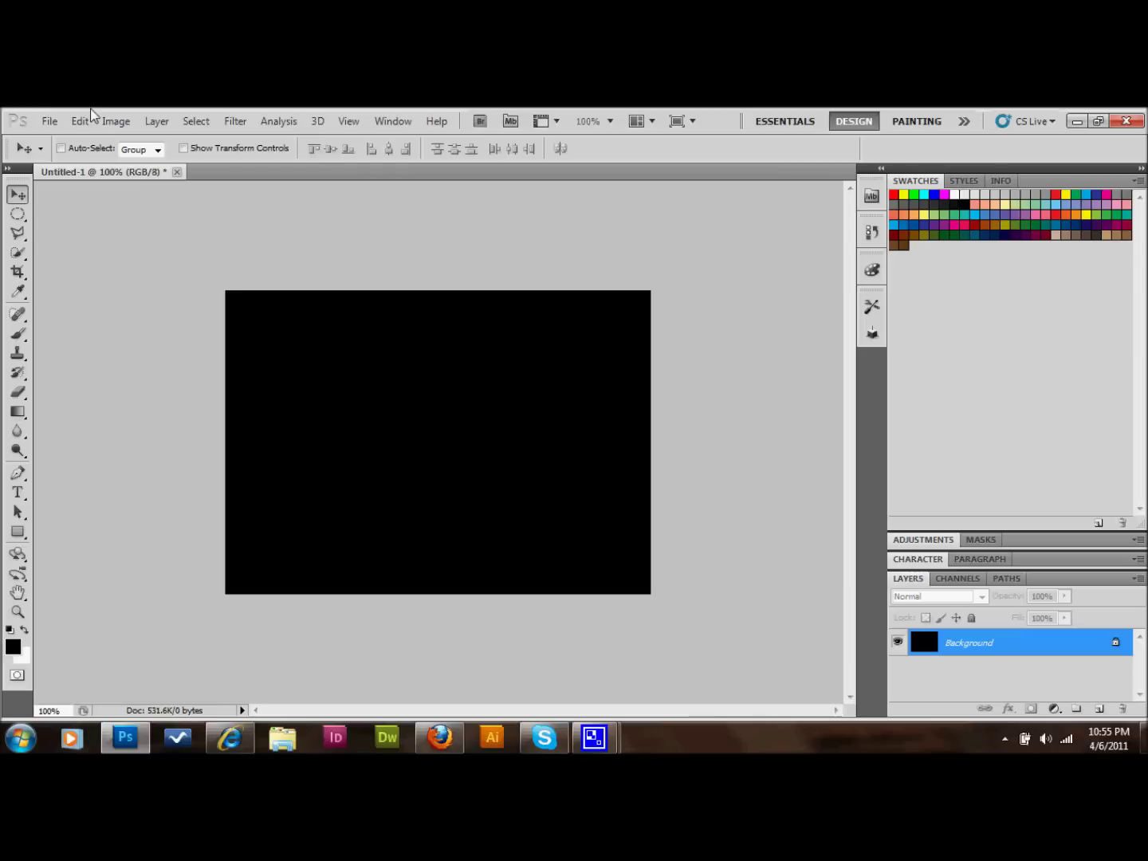
pyautogui.click(111, 122)
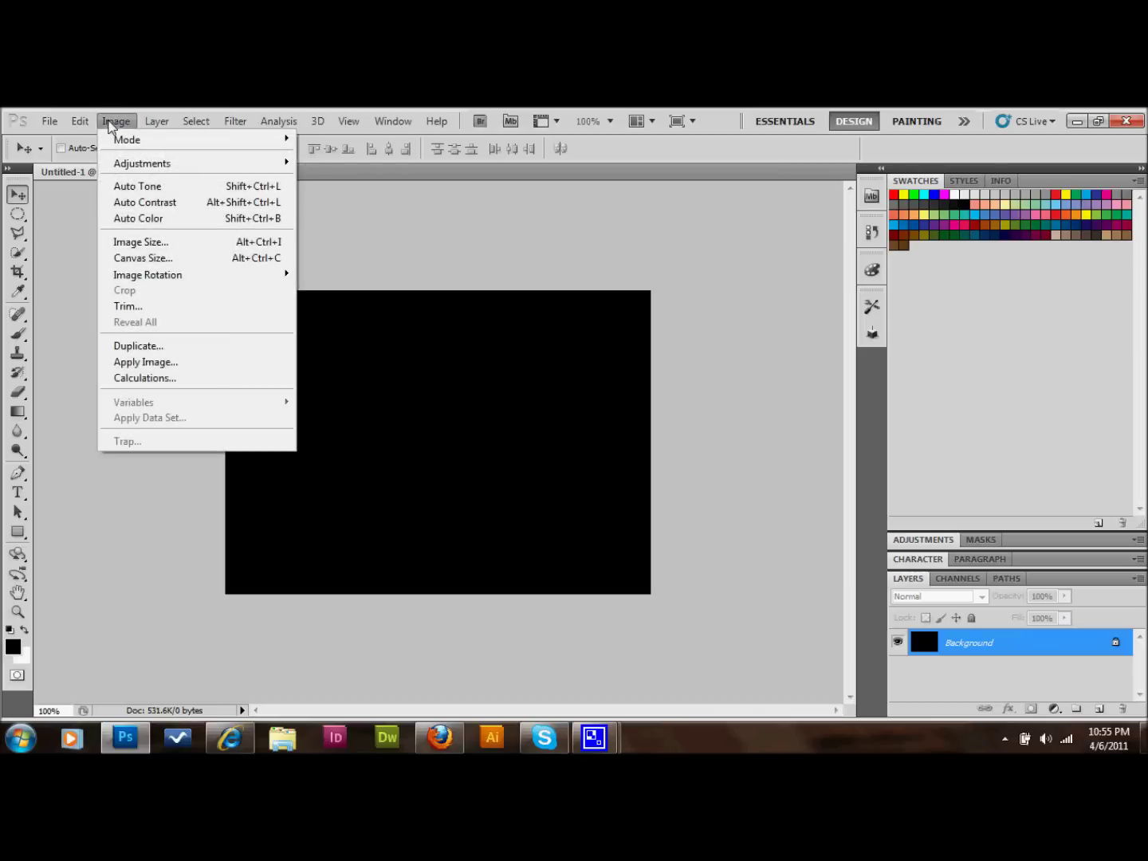
pyautogui.moveTo(141, 163)
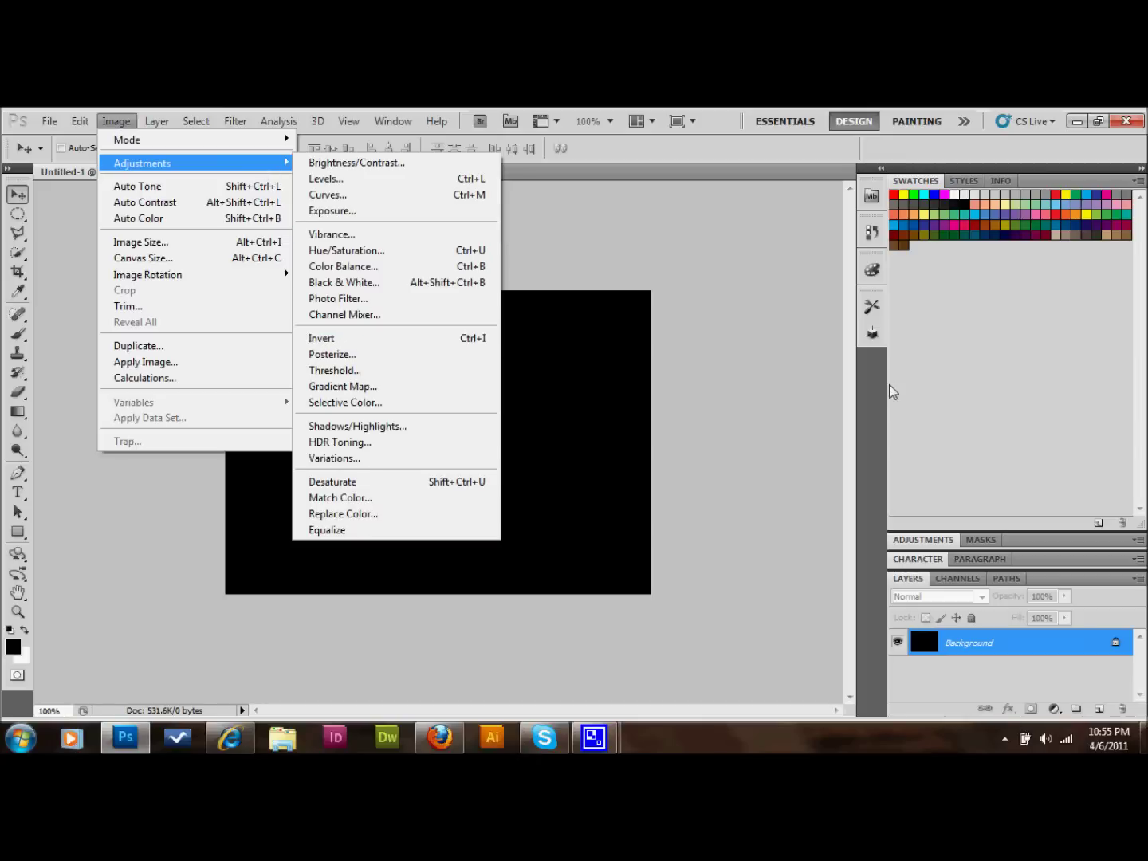
pyautogui.click(740, 378)
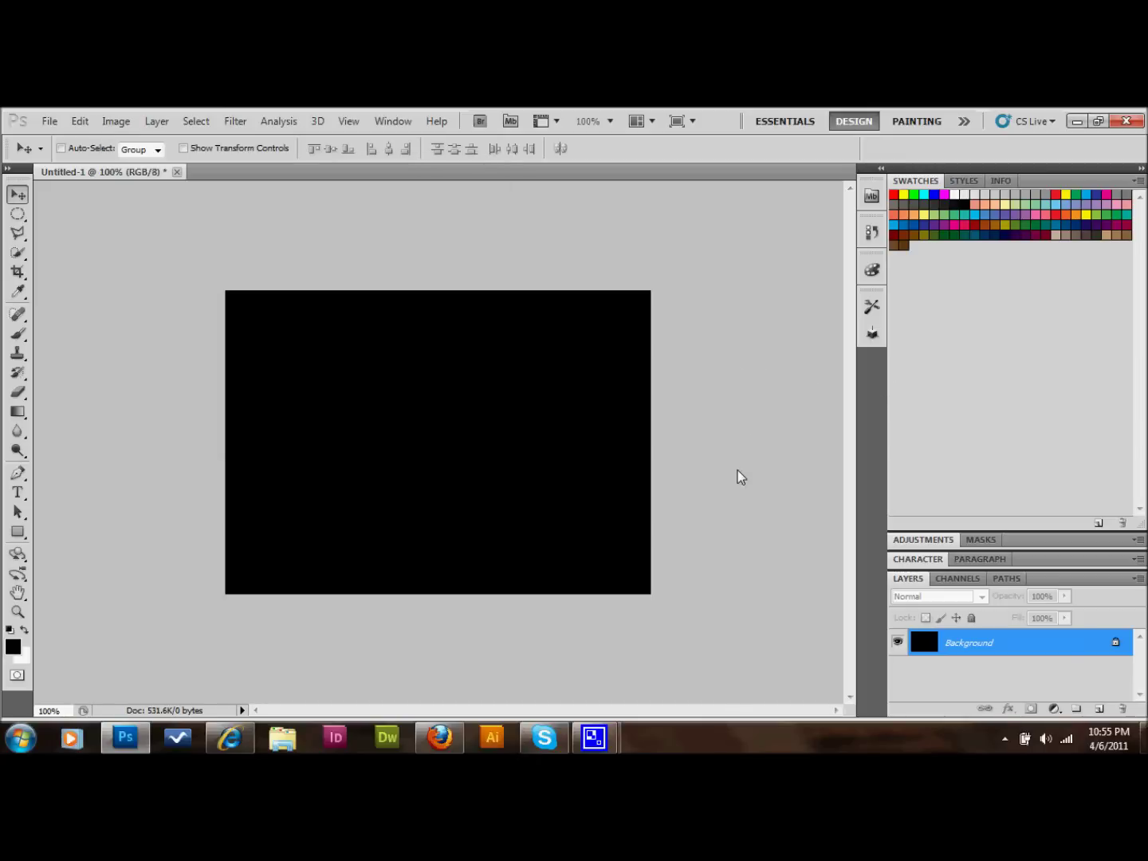
pyautogui.click(1100, 709)
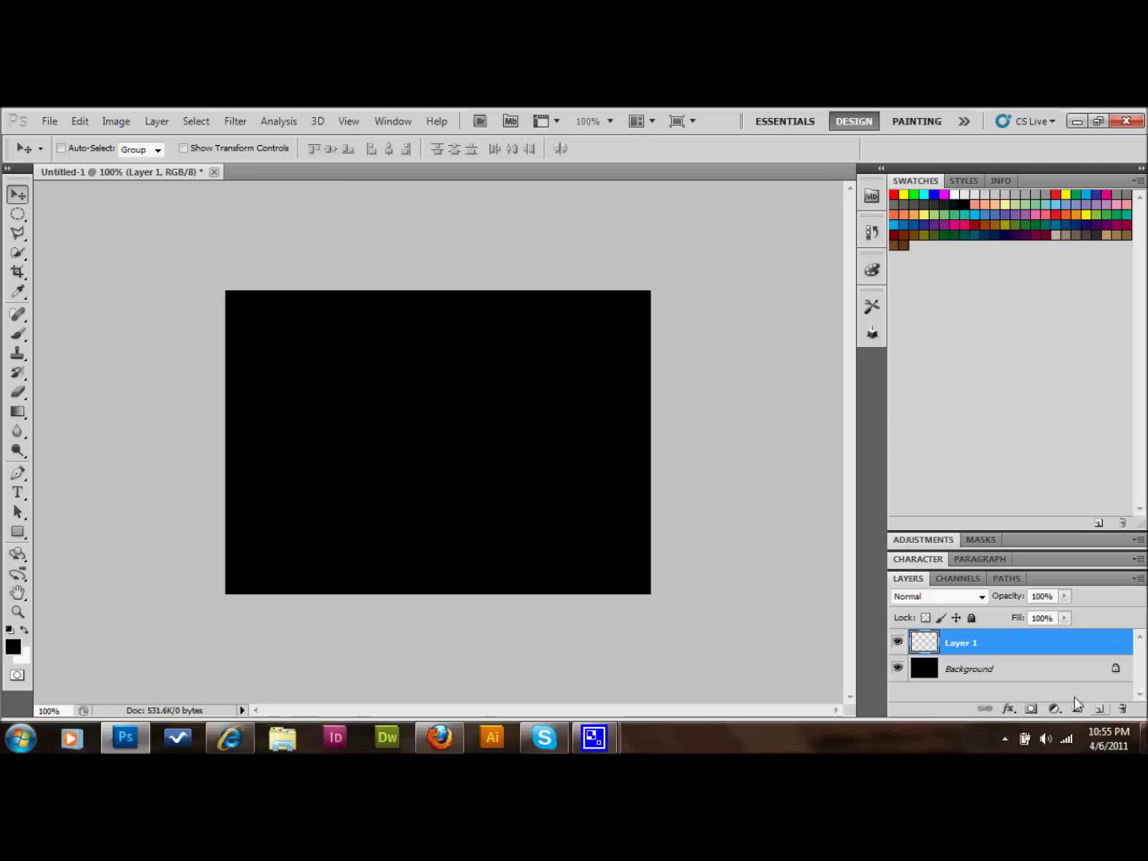
# Draw a 50 px feathered circular selection near the centre of the canvas.
pyautogui.click(18, 215)
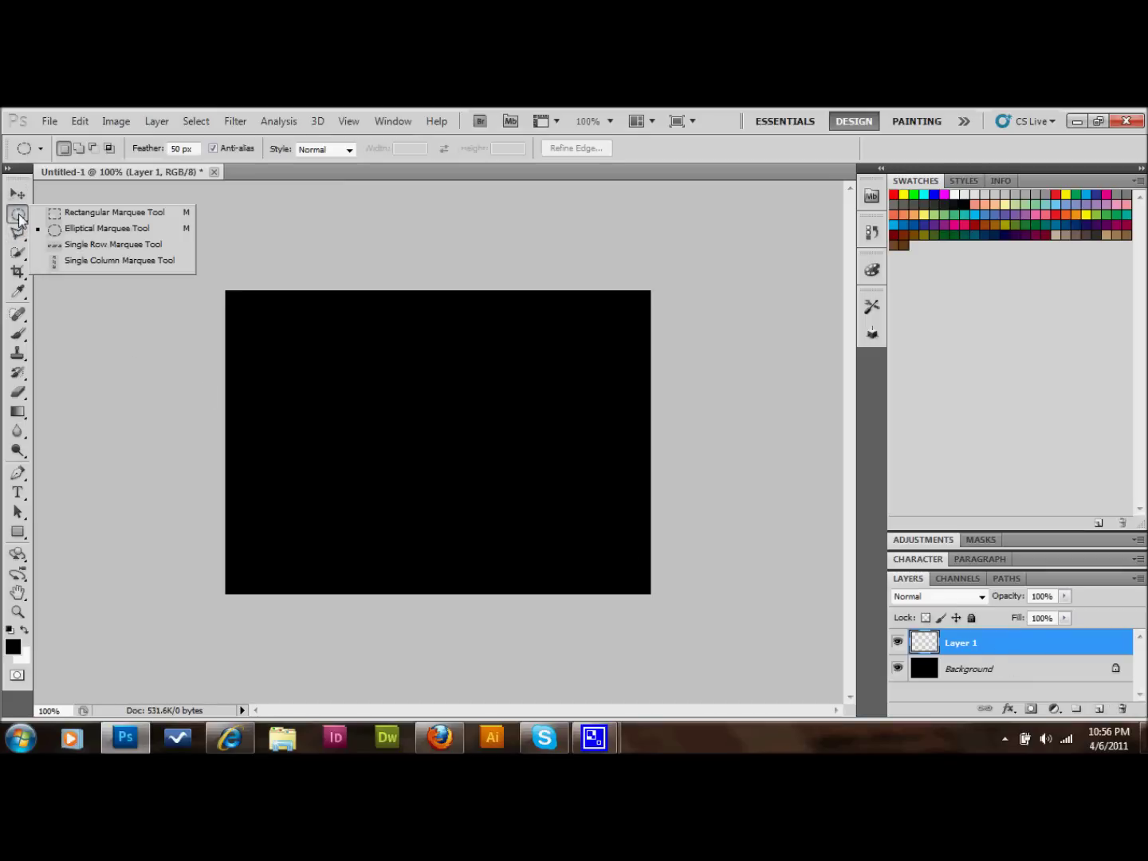
pyautogui.click(113, 233)
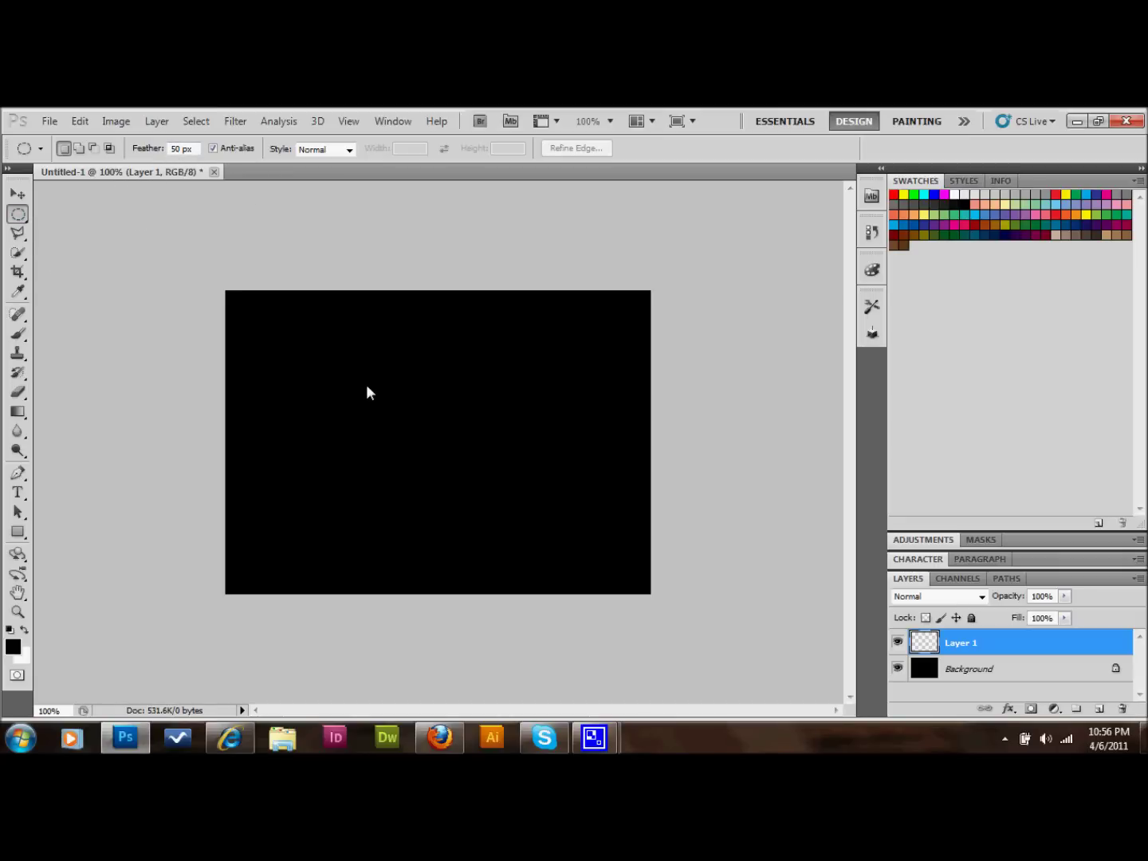
pyautogui.moveTo(355, 373); pyautogui.dragTo(585, 547)
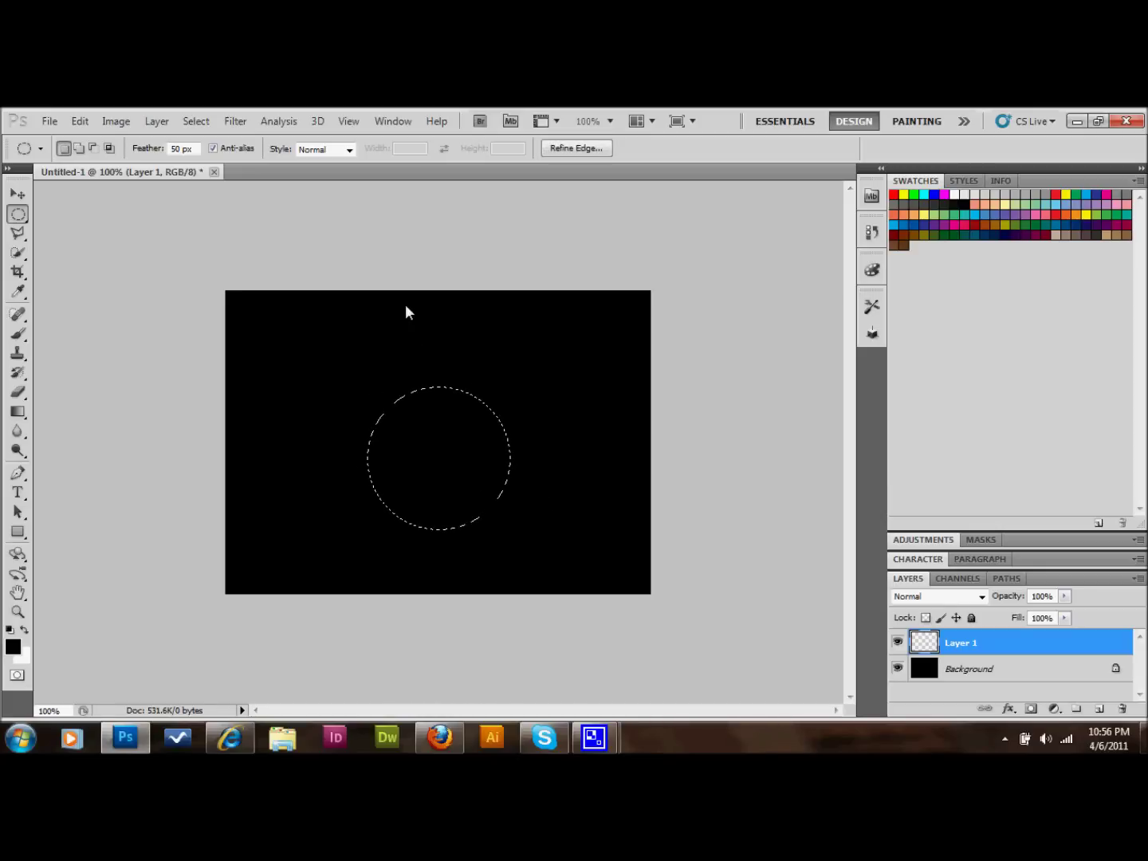
pyautogui.click(239, 122)
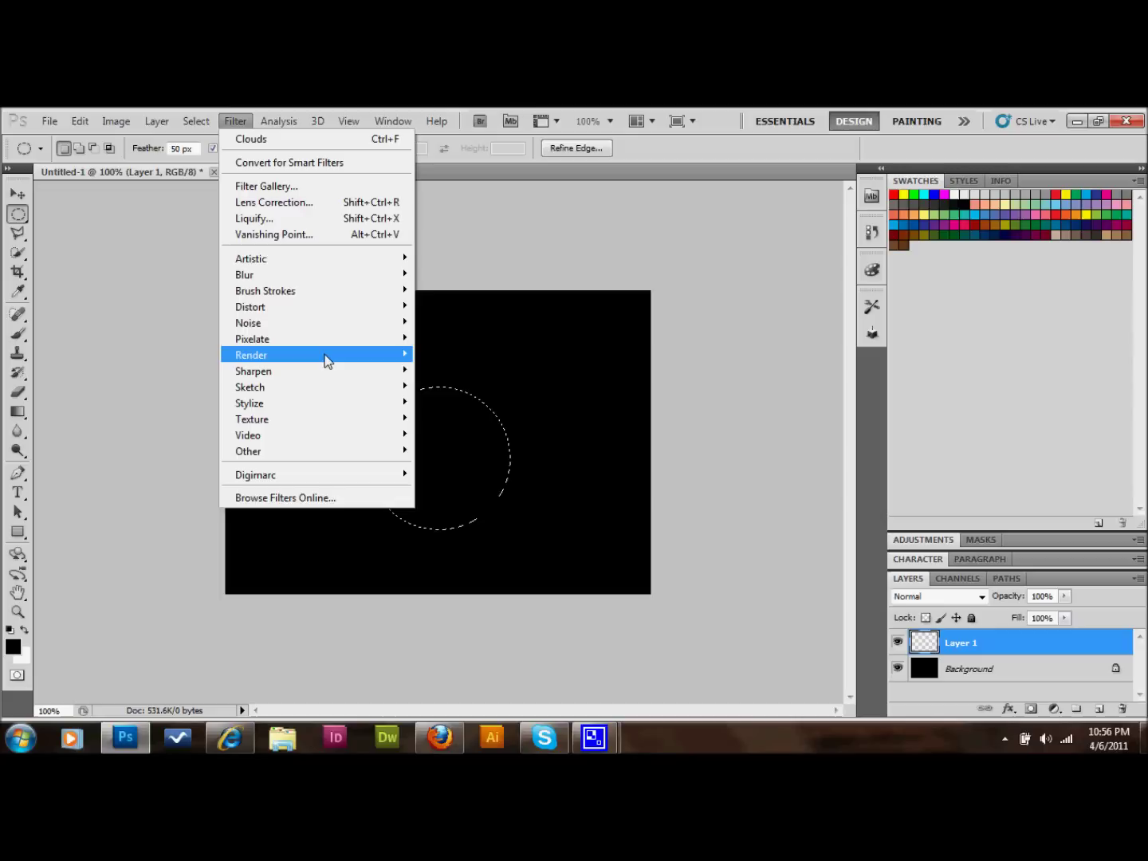
# Render Clouds into the feathered circle and nudge the selected clouds slightly upward.
pyautogui.moveTo(326, 358)
pyautogui.click(441, 355)
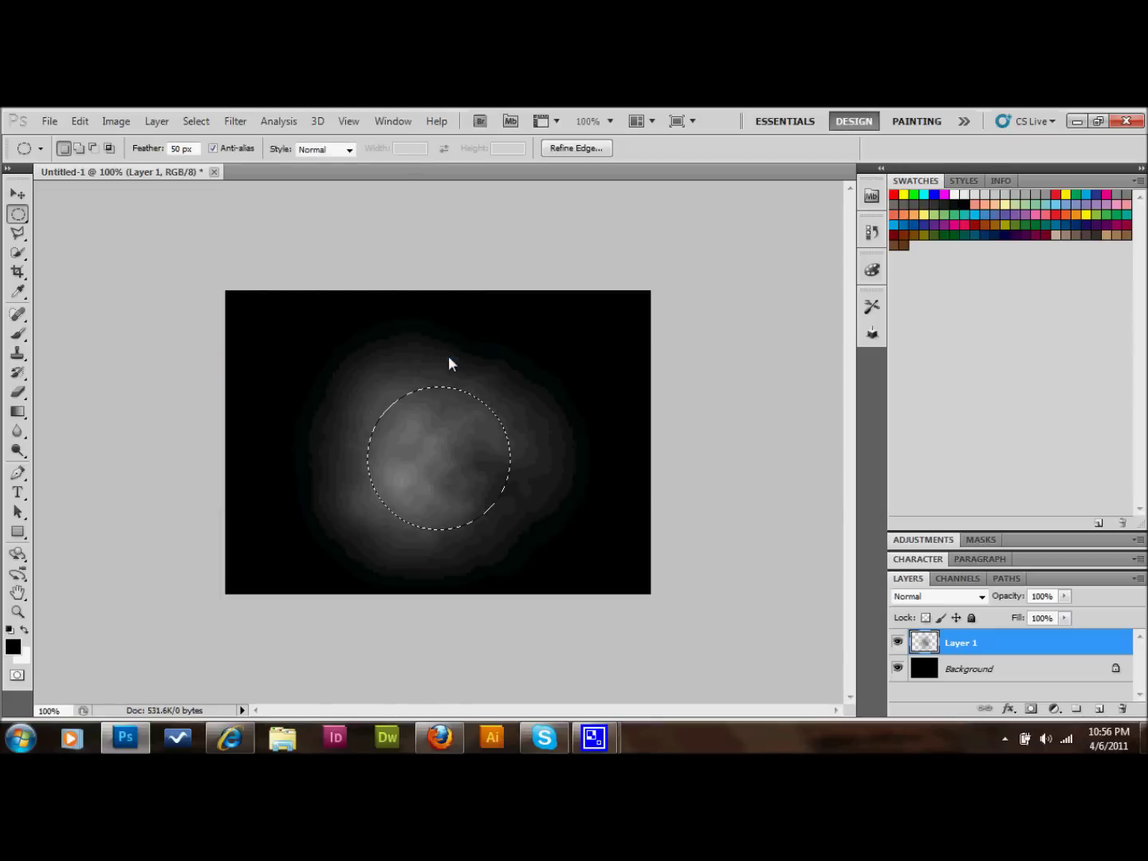
pyautogui.click(18, 194)
pyautogui.press('Up')
pyautogui.press('Up')
pyautogui.press('Up')
pyautogui.press('Up')
pyautogui.press('Up')
pyautogui.press('Up')
pyautogui.press('Up')
pyautogui.press('Up')
pyautogui.press('Up')
pyautogui.press('Up')
pyautogui.press('Up')
pyautogui.press('Up')
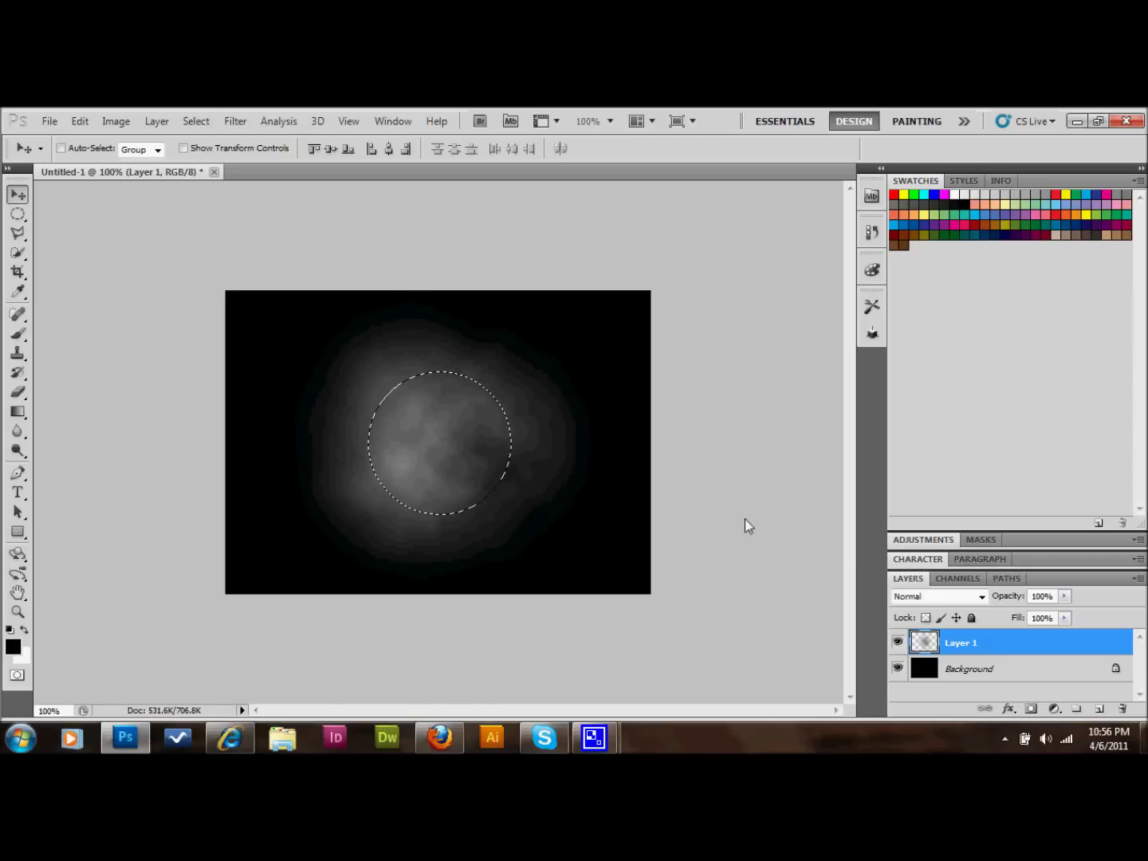
pyautogui.rightClick(1015, 644)
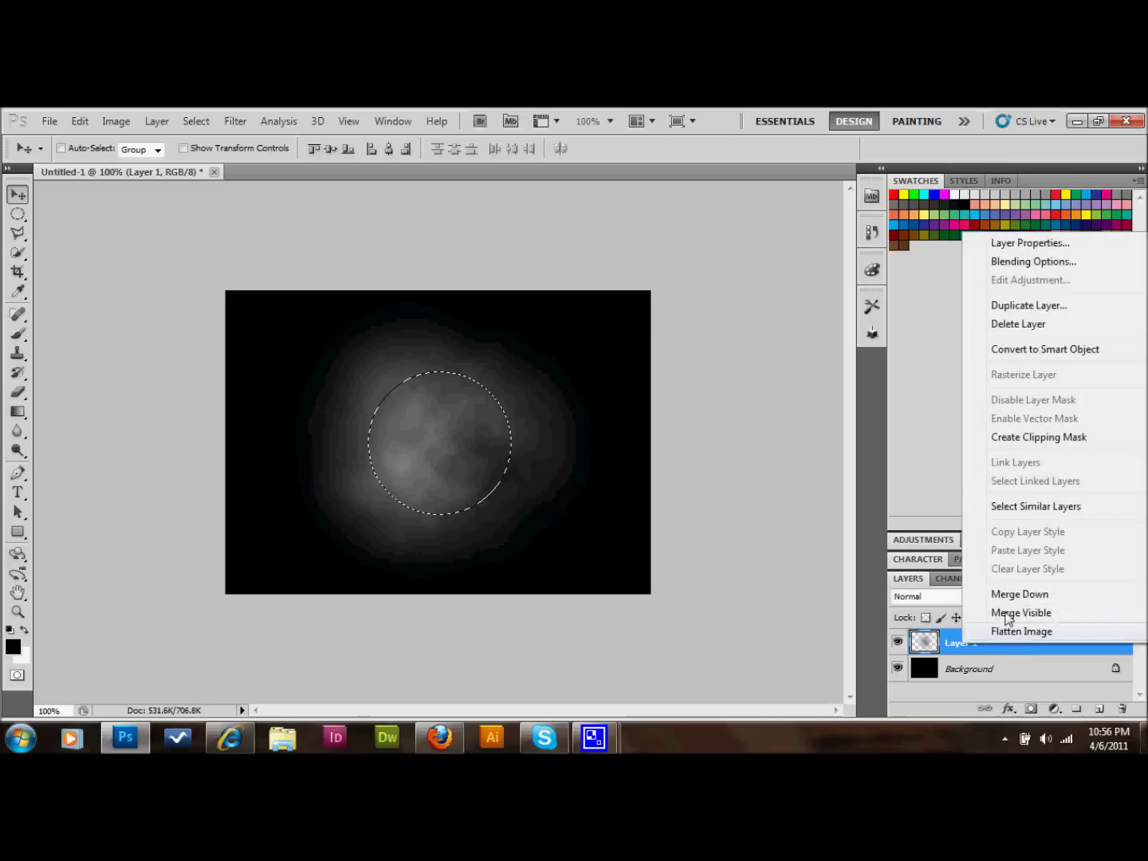
# Split Layer 1's black This Layer blend slider to 0/255 so the dark clouds fade out.
pyautogui.click(1021, 263)
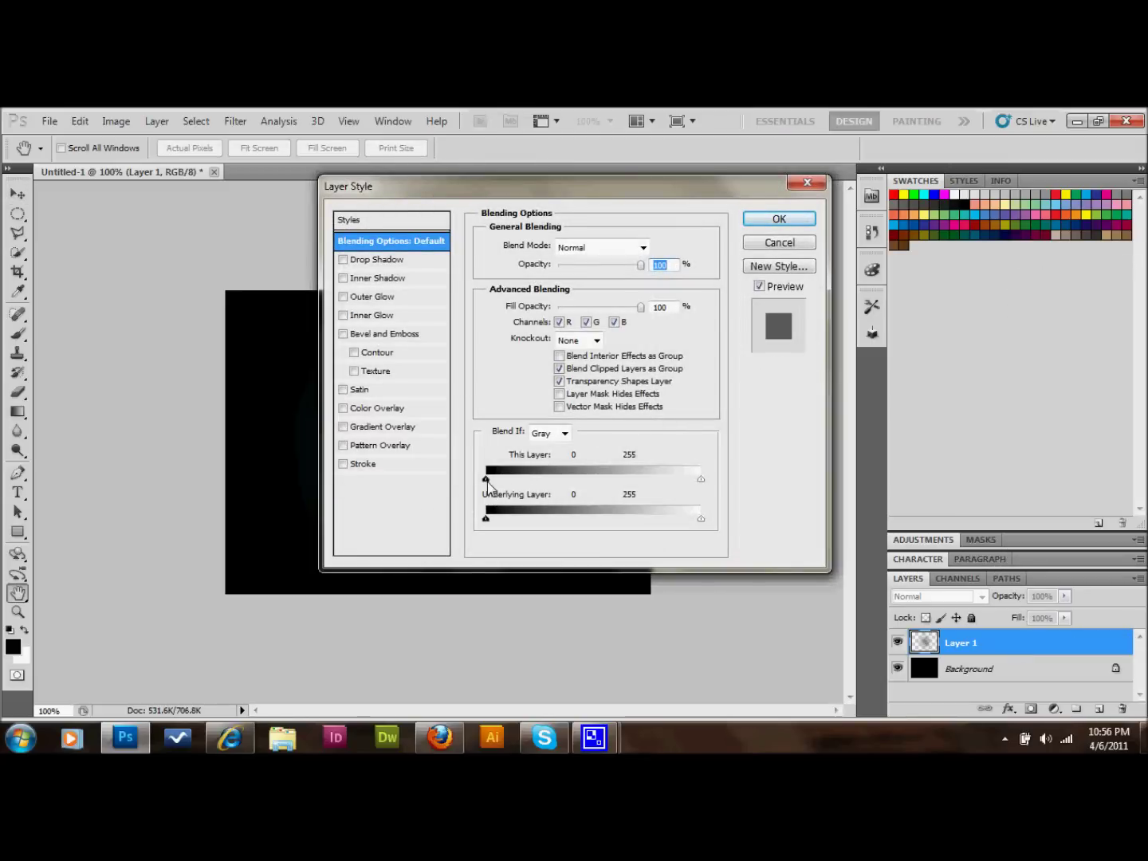
pyautogui.press('alt')
pyautogui.moveTo(487, 479); pyautogui.dragTo(719, 485)
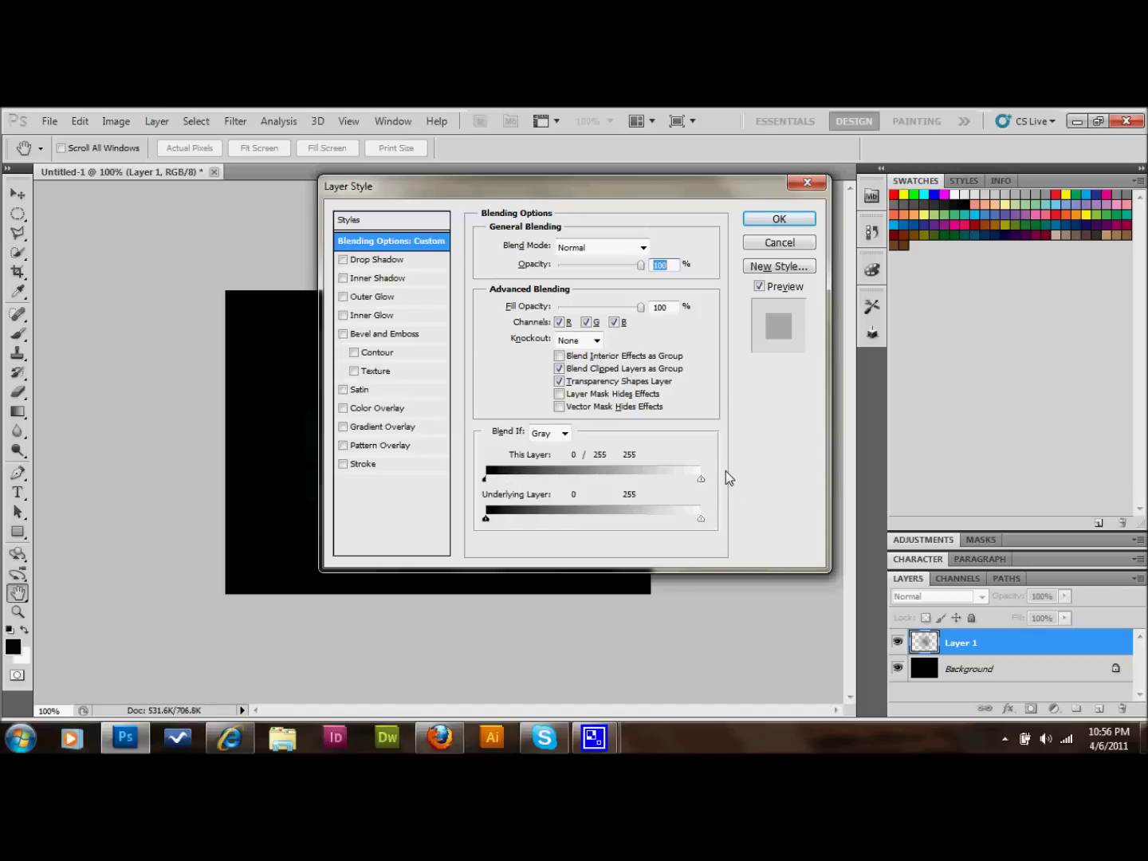
pyautogui.click(778, 219)
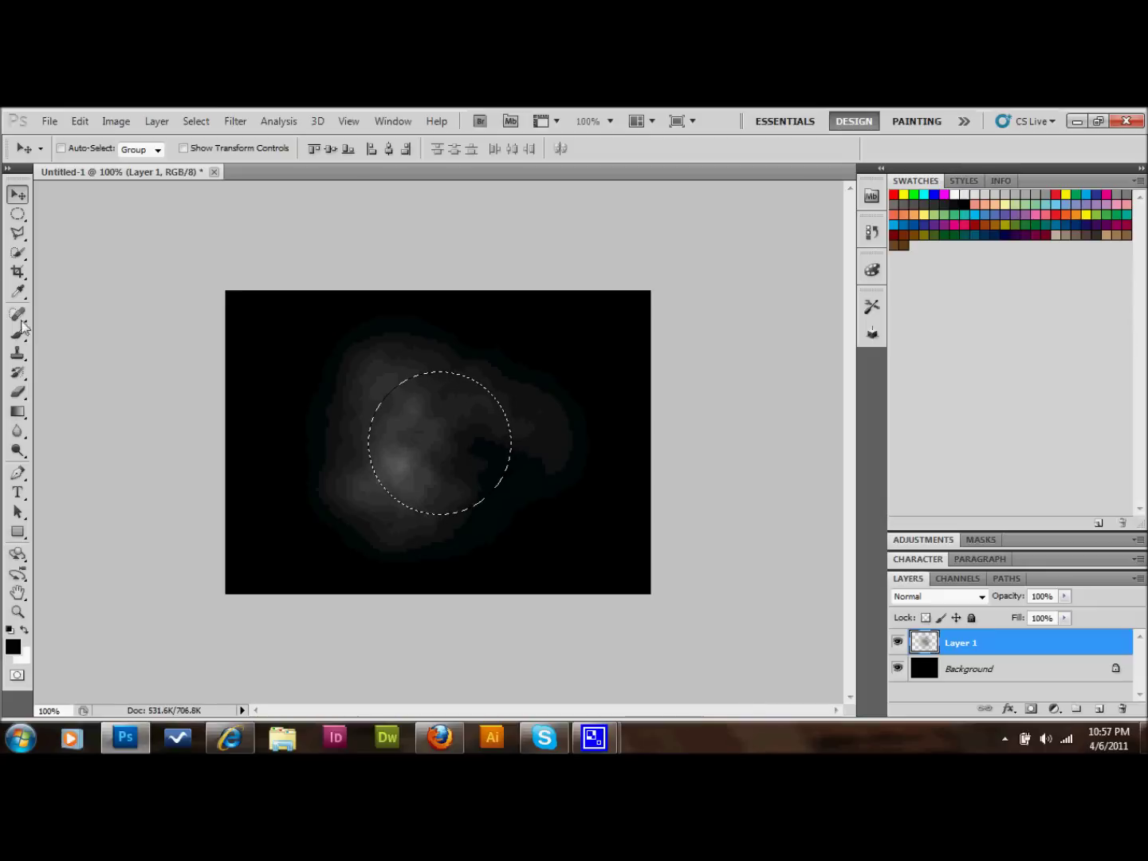
# Clear the circular selection and start a Warp transform on the cloud layer.
pyautogui.click(19, 214)
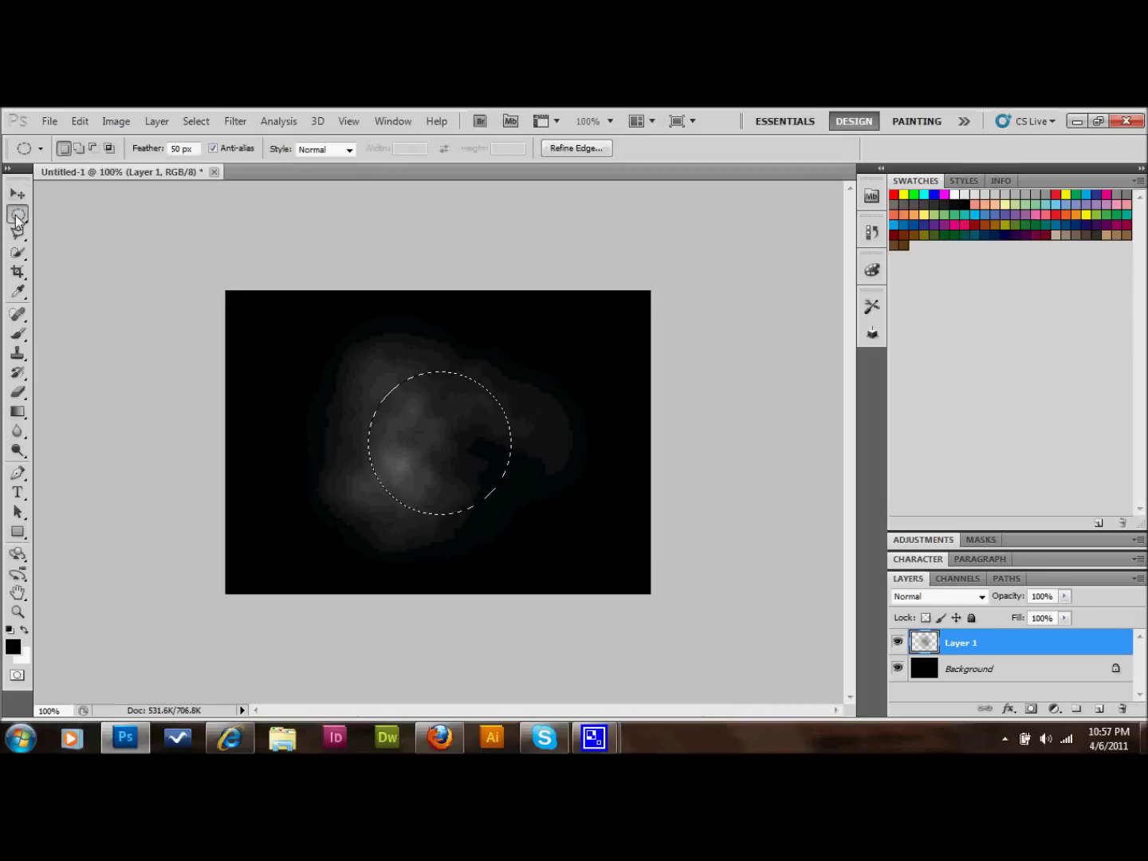
pyautogui.click(335, 377)
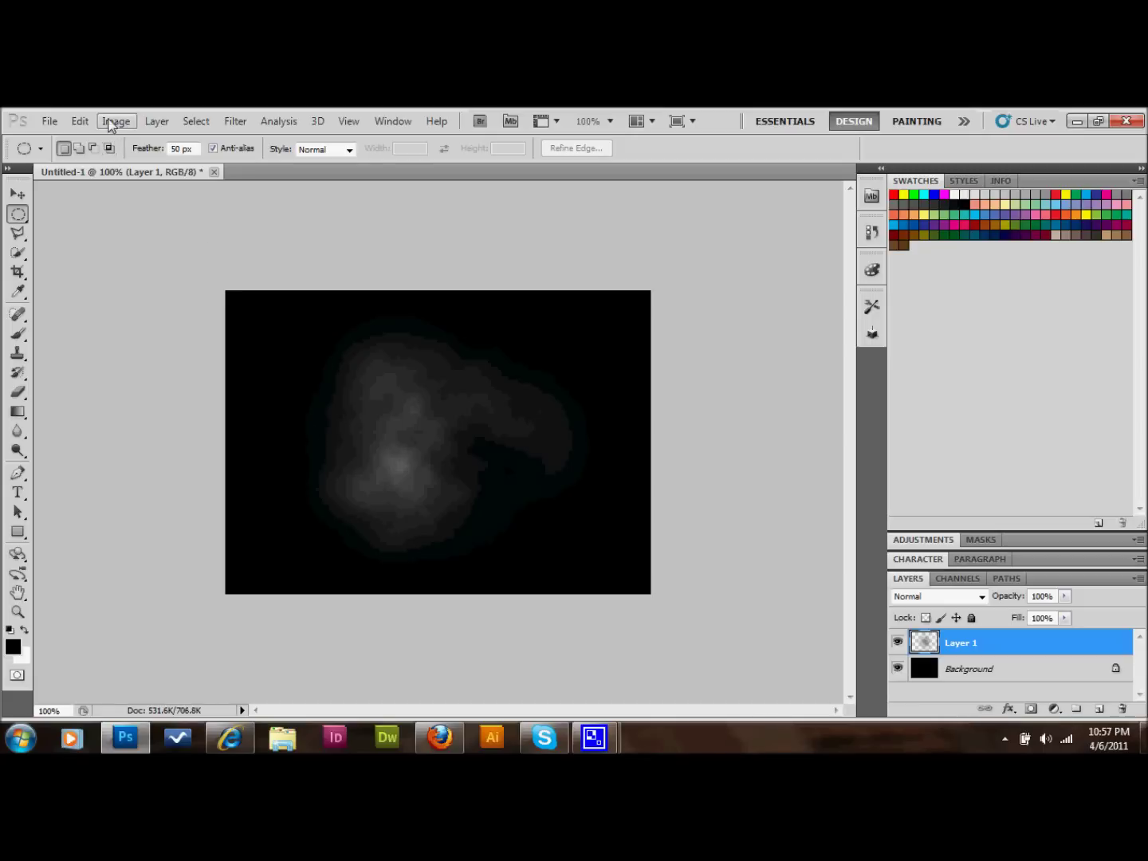
pyautogui.click(83, 120)
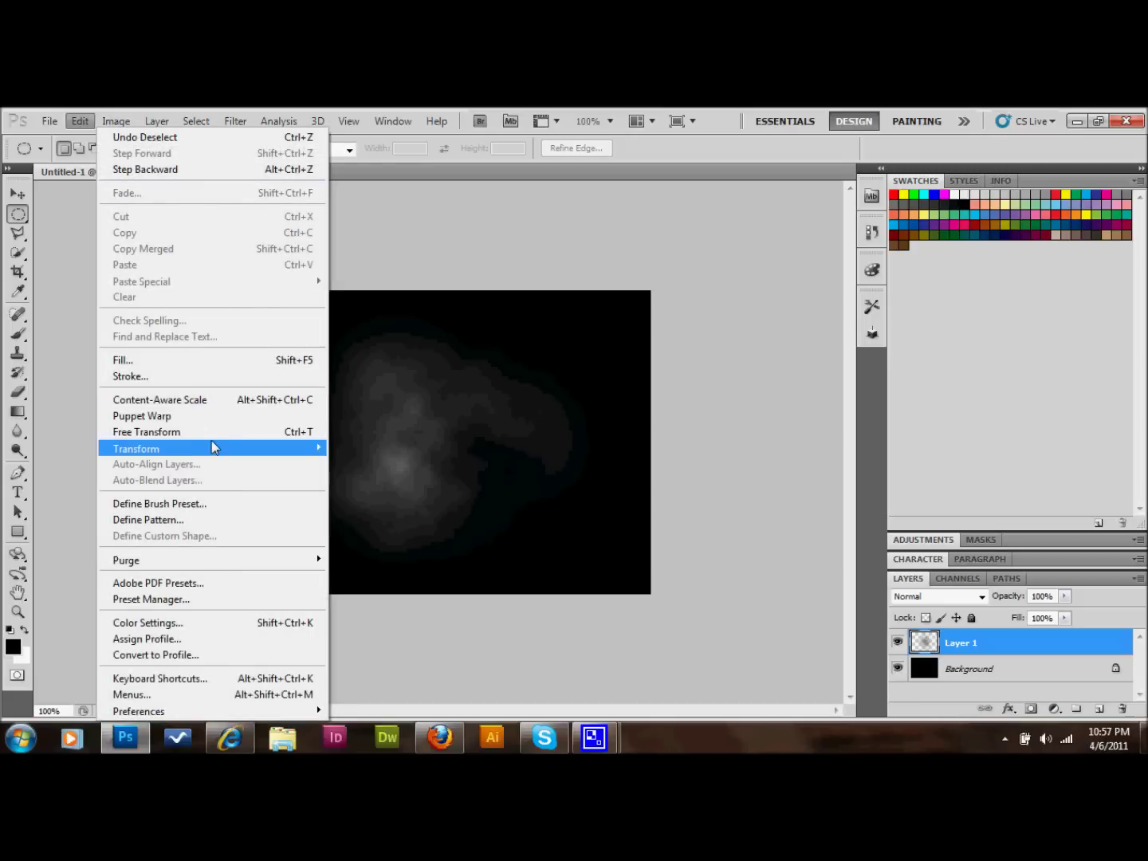
pyautogui.moveTo(311, 451)
pyautogui.click(352, 552)
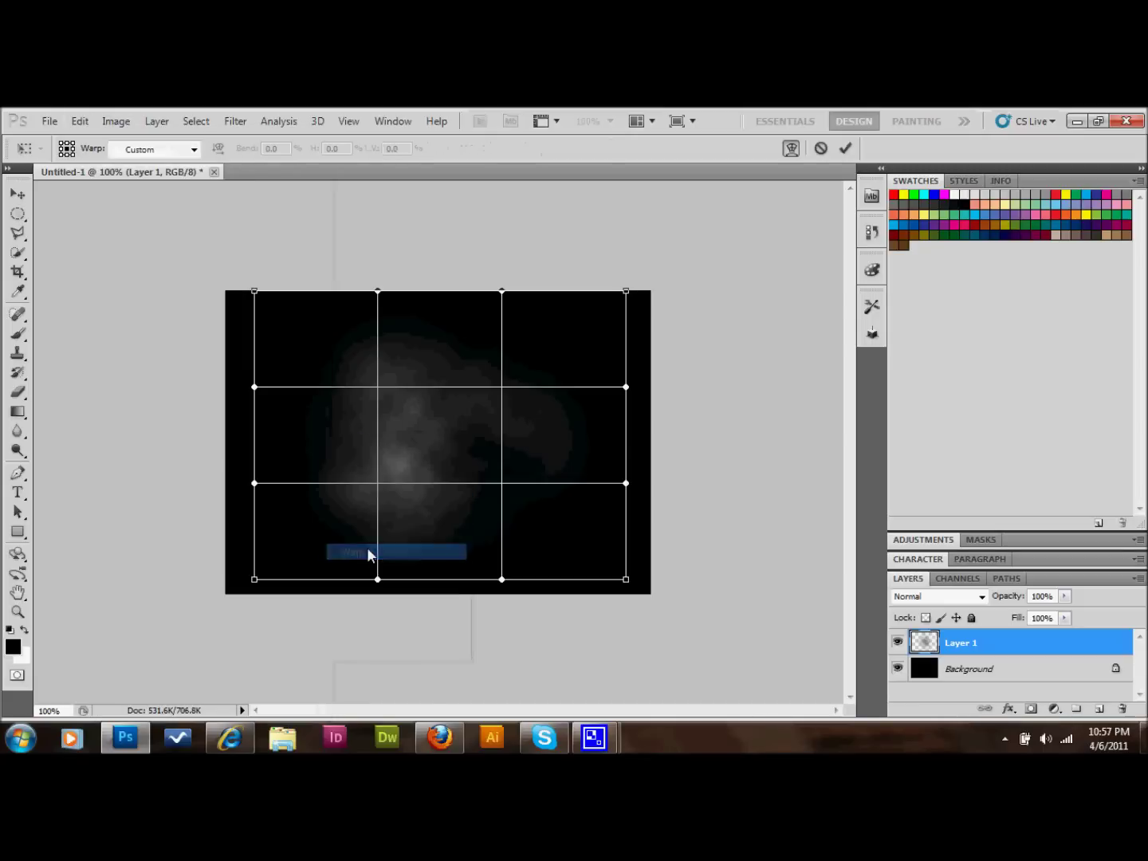
# Apply a Twist warp with Bend 100 to Layer 1's clouds.
pyautogui.click(176, 154)
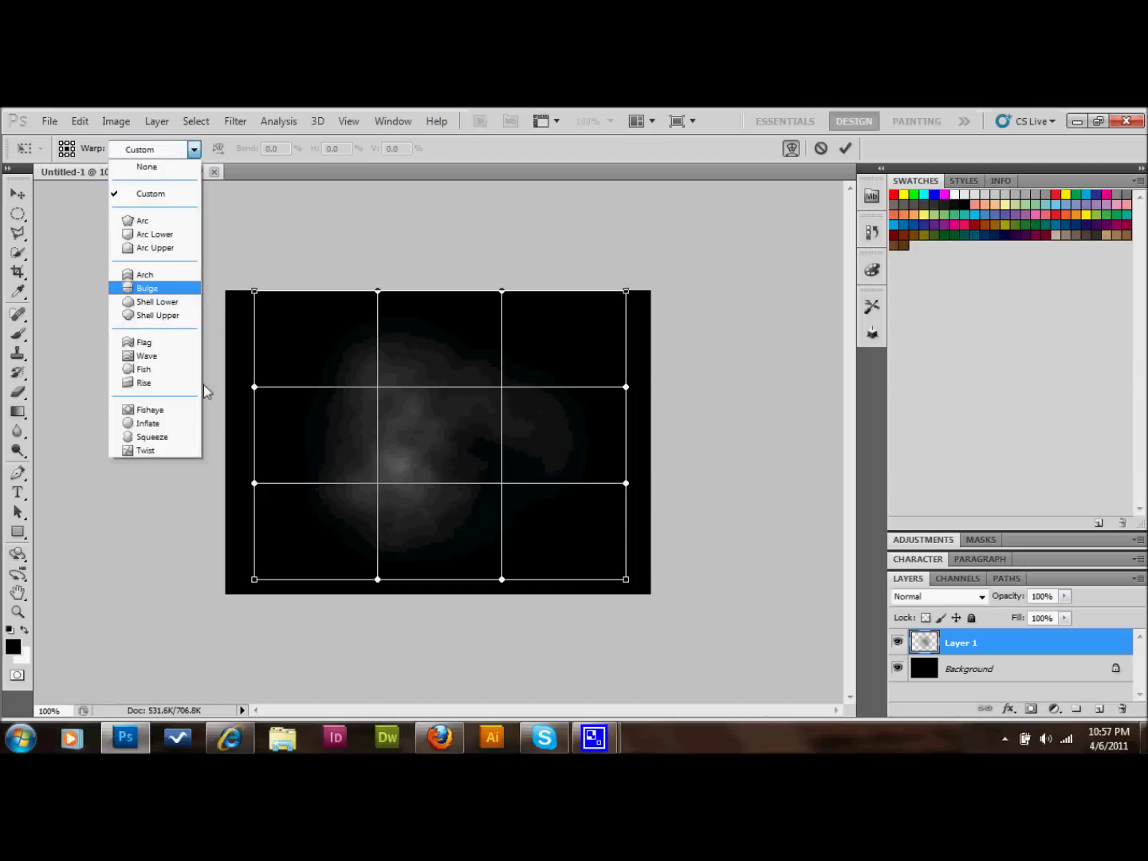
pyautogui.click(148, 451)
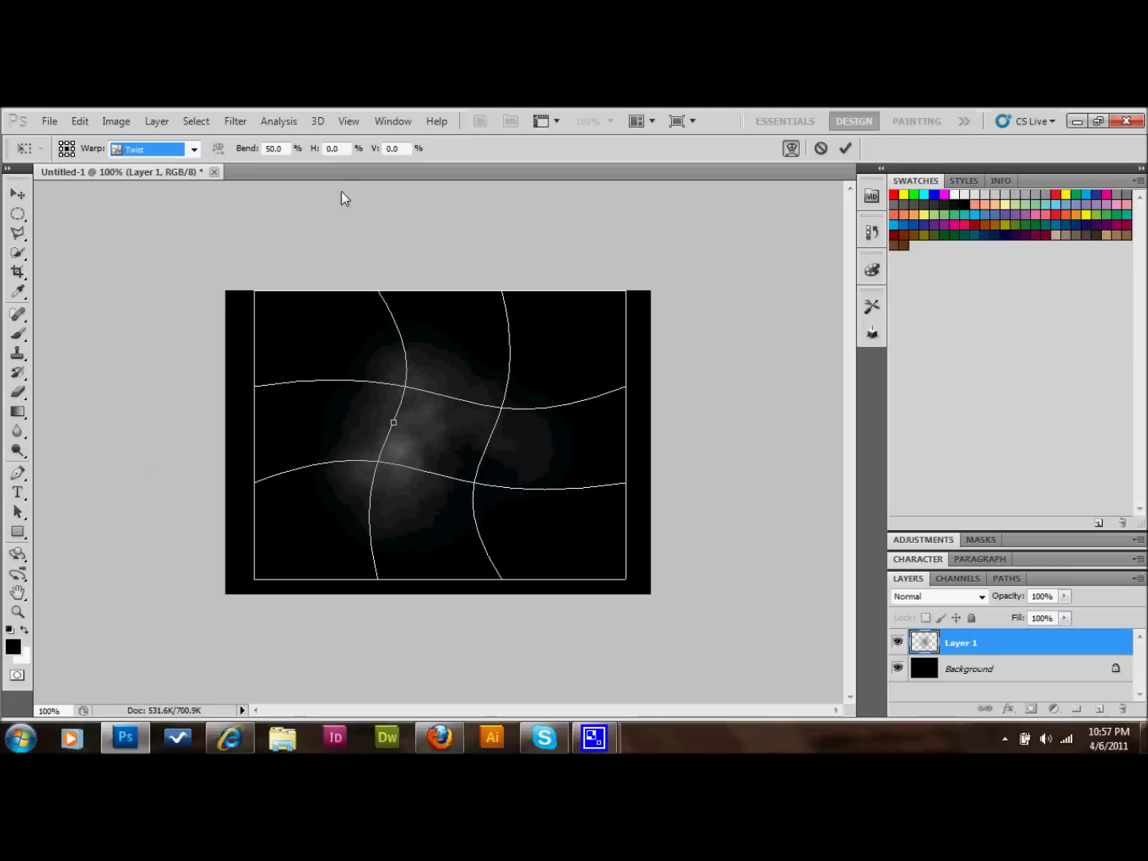
pyautogui.click(285, 151)
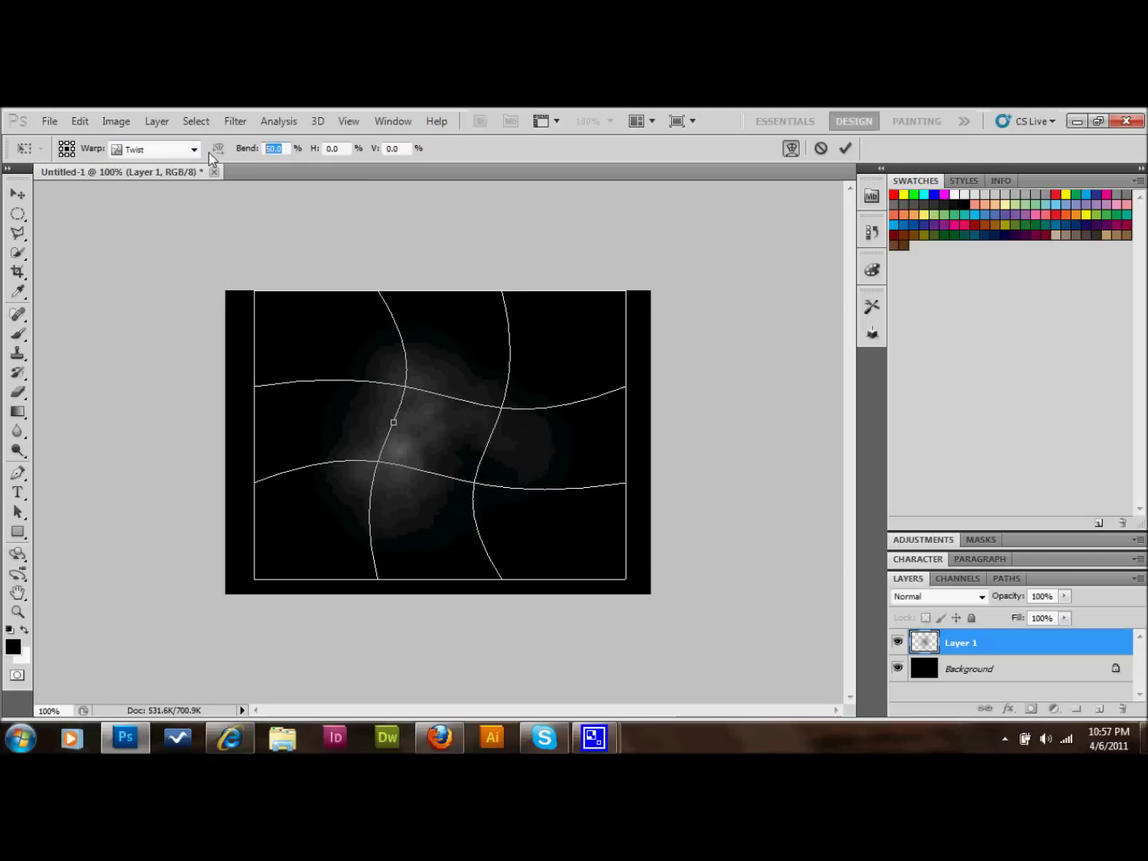
pyautogui.write('100')
pyautogui.press('Return')
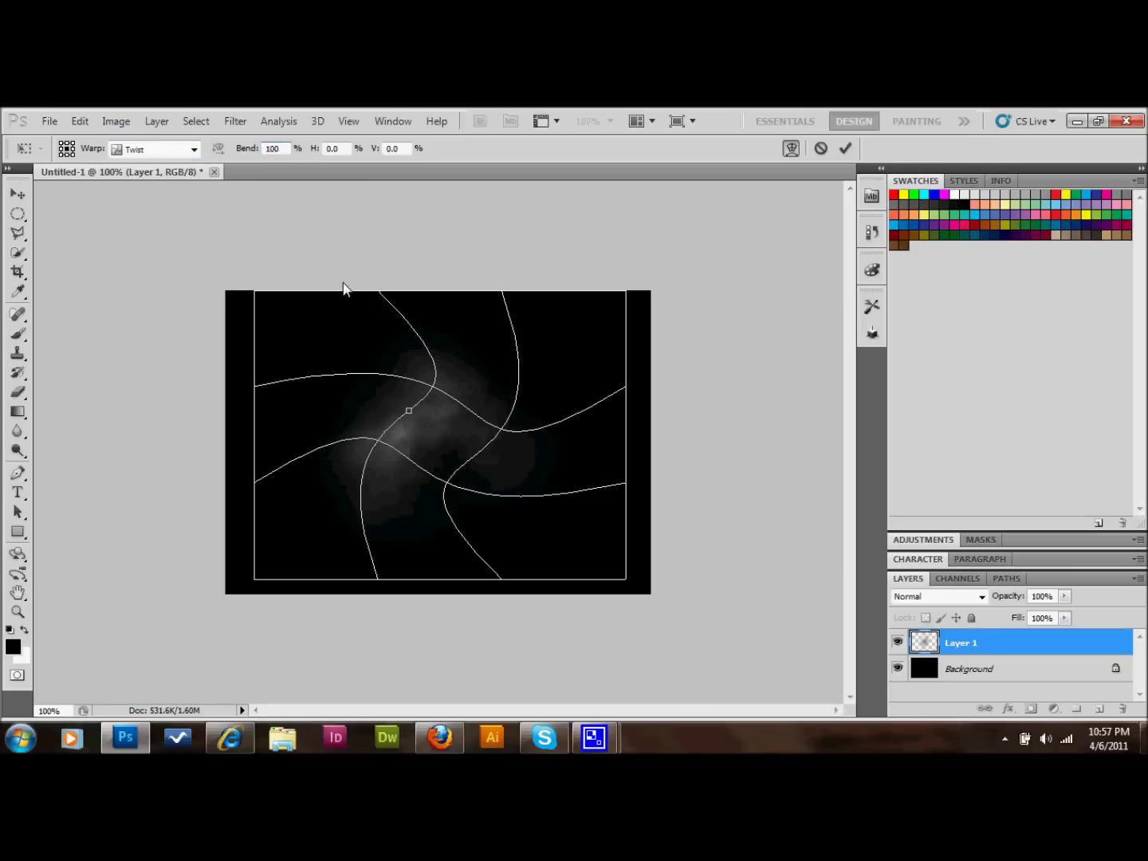
pyautogui.click(17, 194)
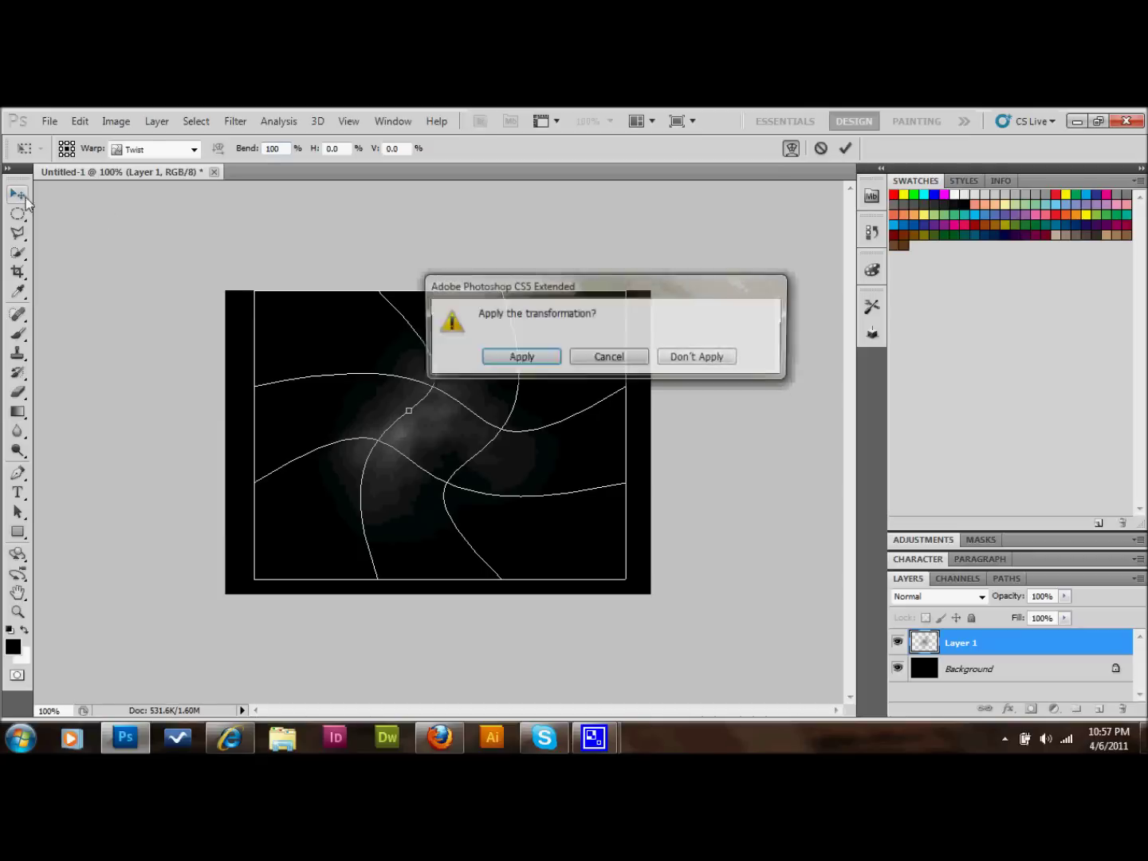
pyautogui.click(526, 359)
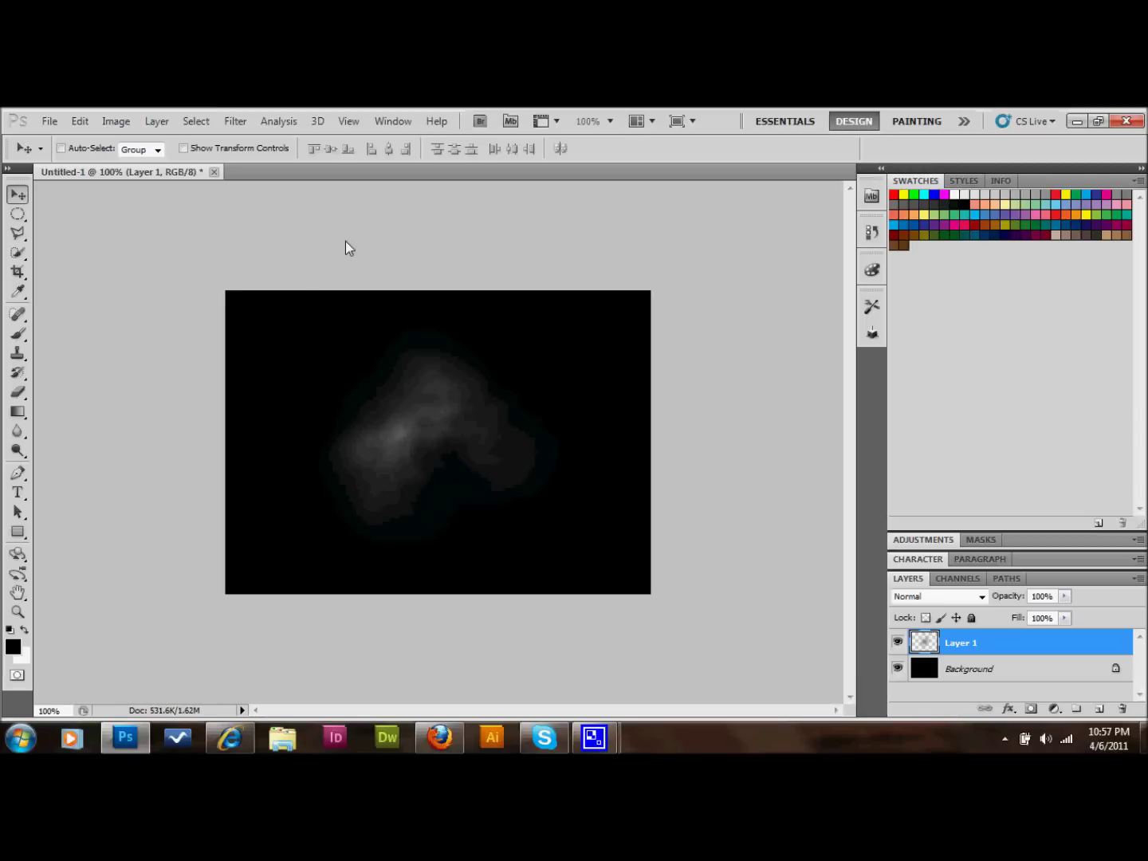
pyautogui.click(80, 121)
# Apply a second Twist warp at Bend 100 to tighten Layer 1's swirl.
pyautogui.moveTo(238, 451)
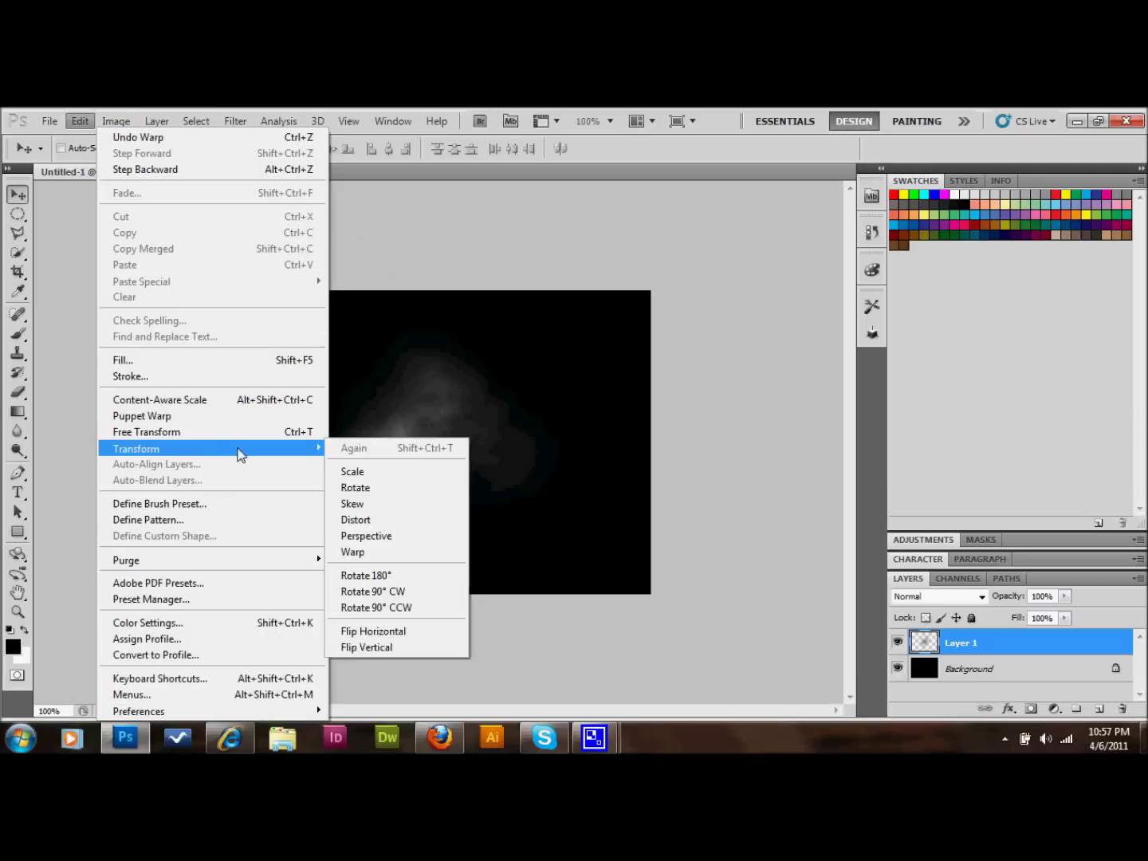
pyautogui.click(381, 552)
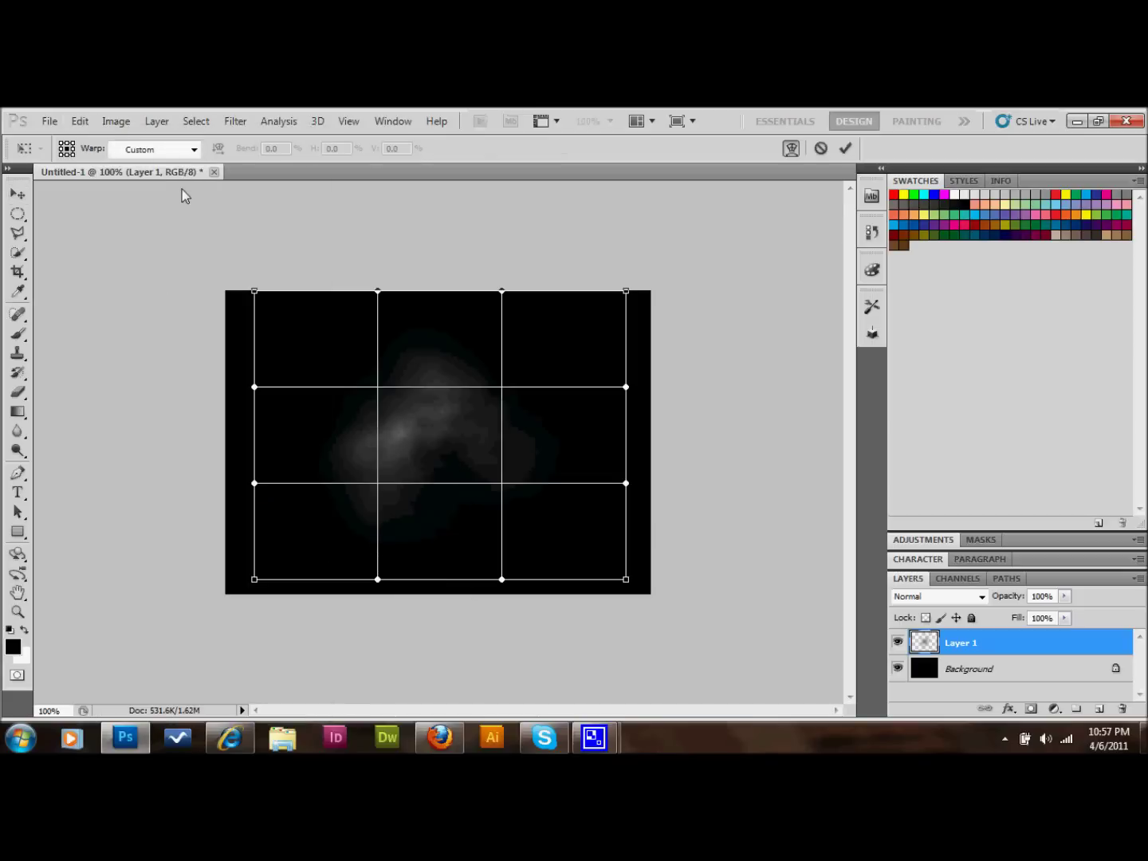
pyautogui.click(169, 149)
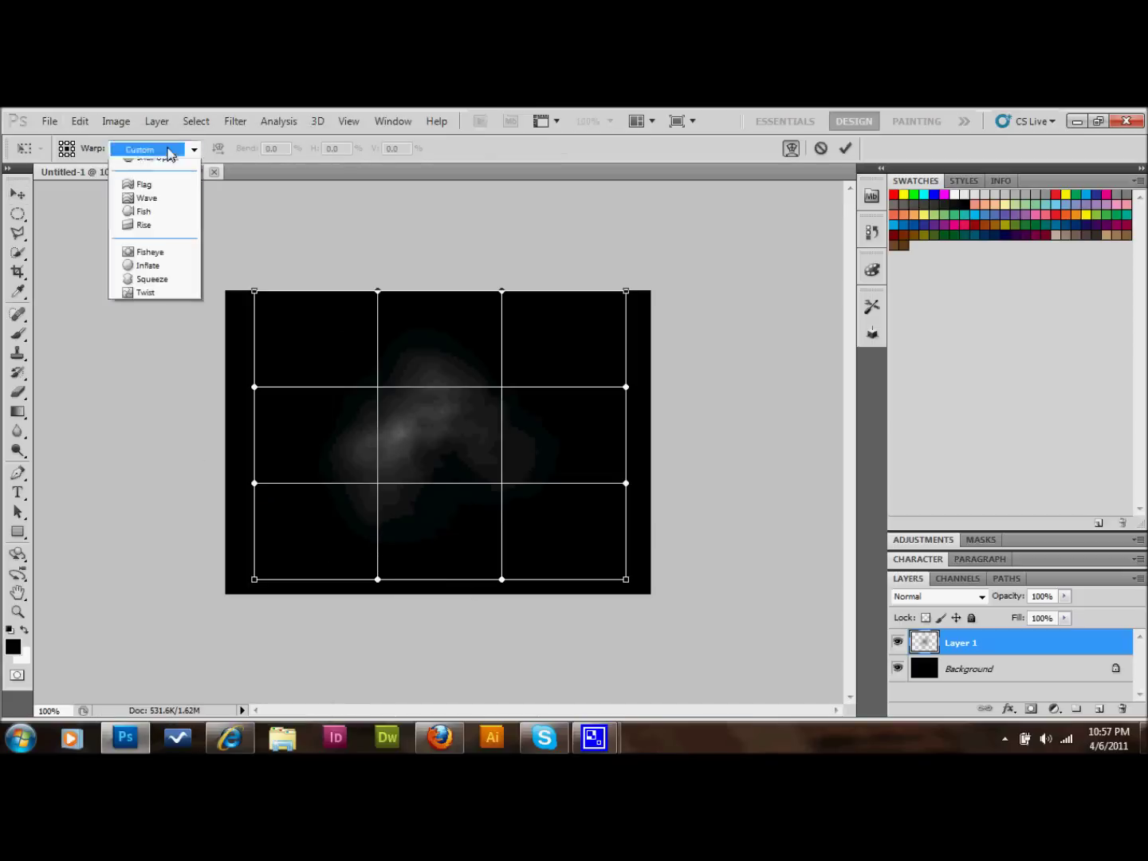
pyautogui.click(183, 451)
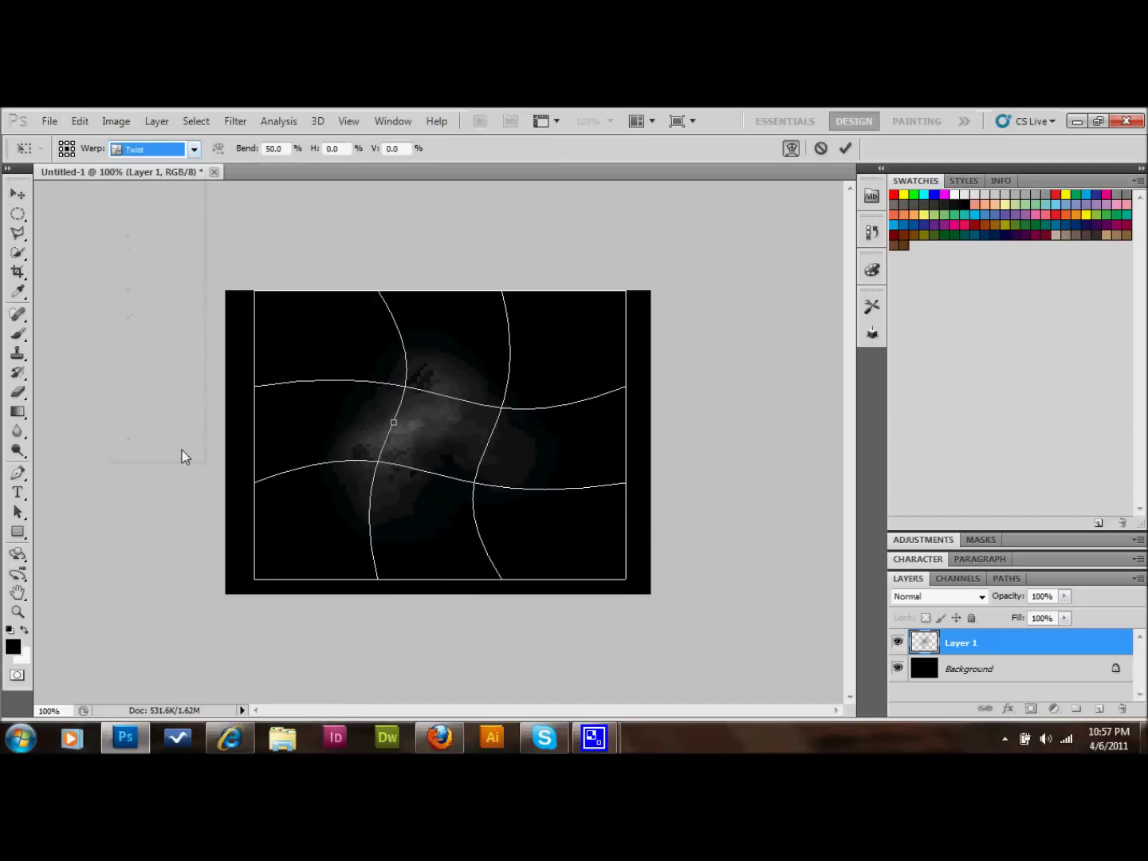
pyautogui.click(283, 149)
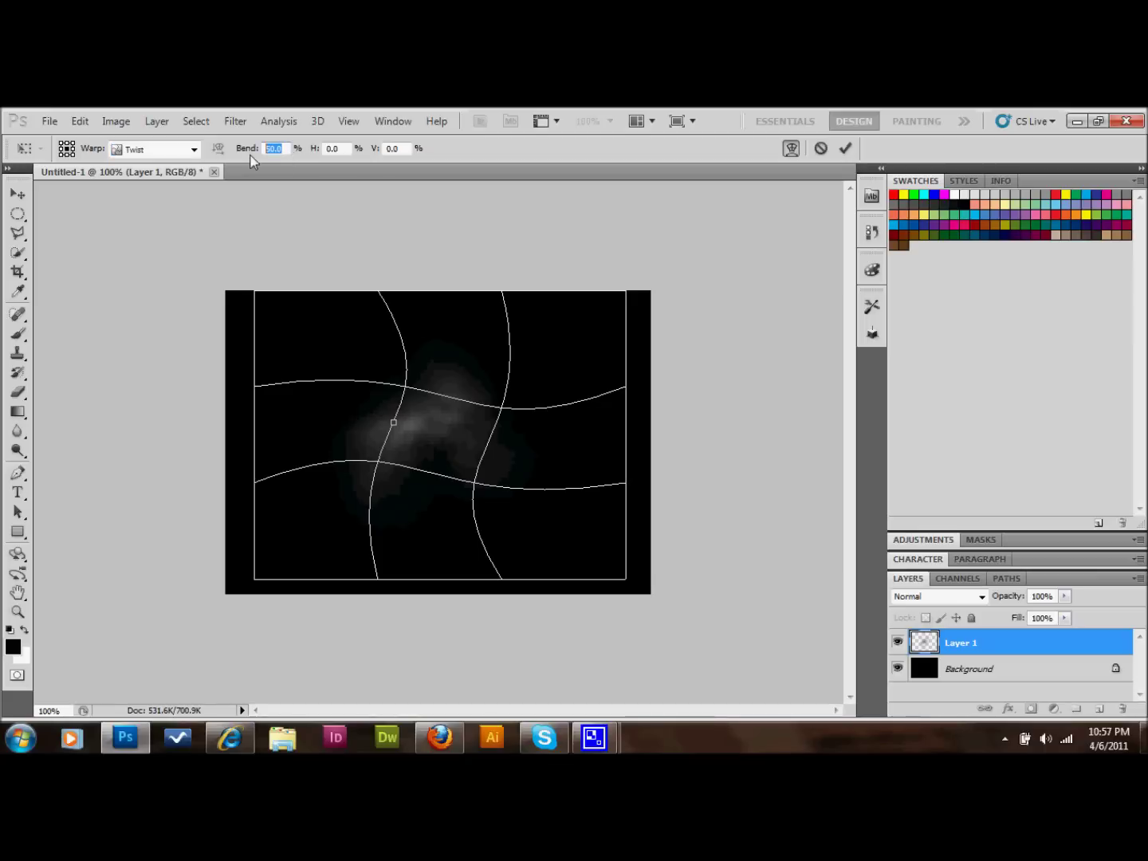
pyautogui.write('100')
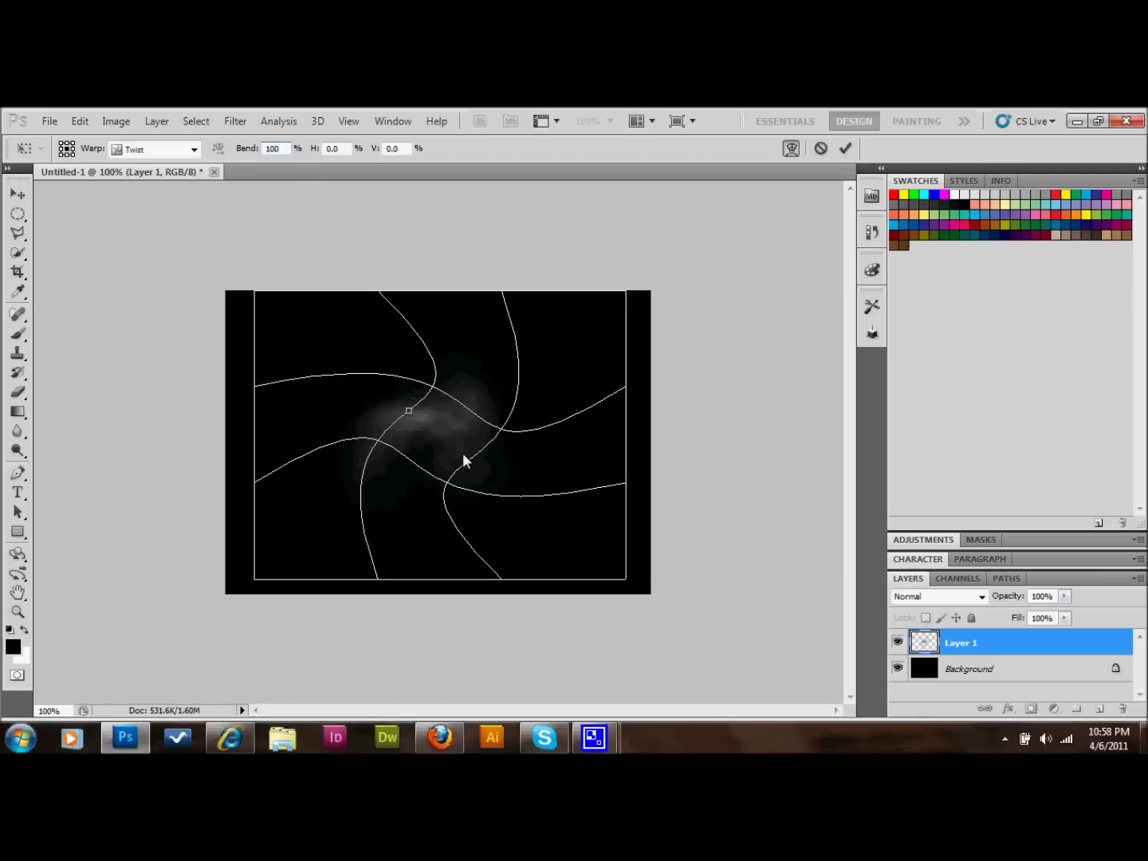
pyautogui.click(18, 194)
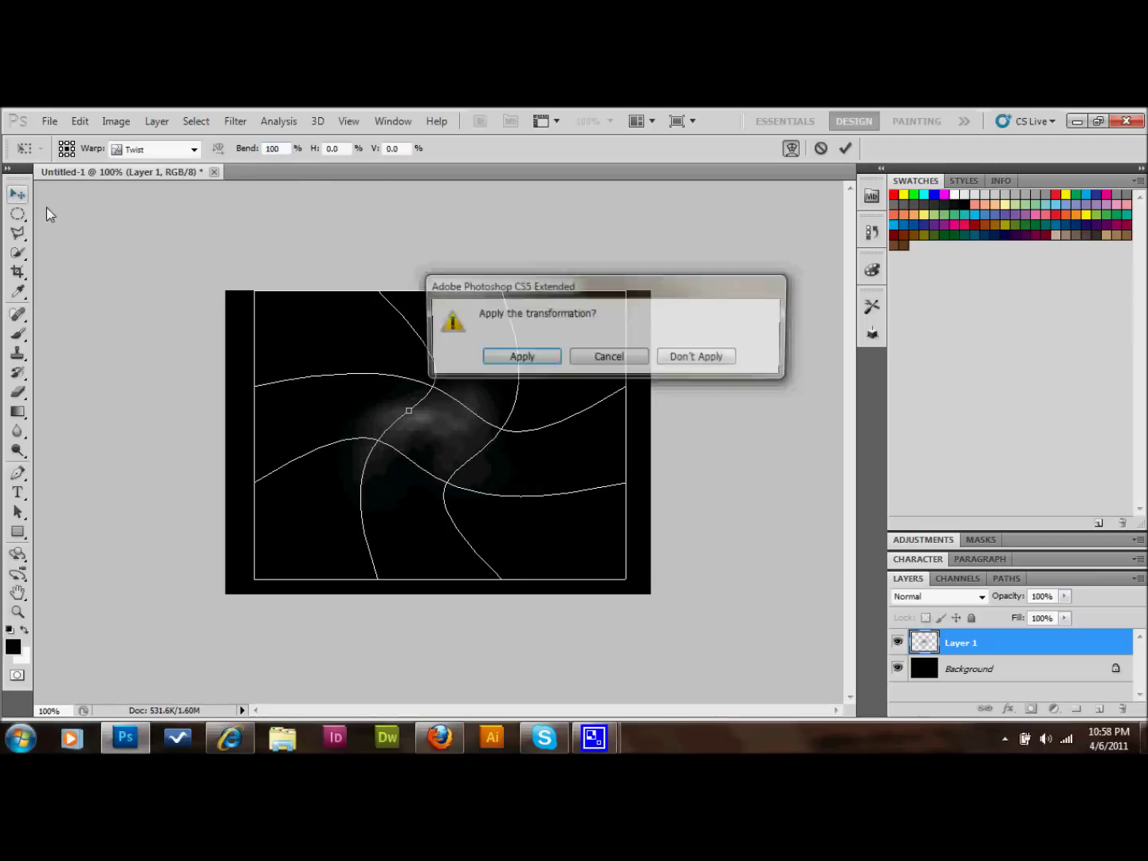
pyautogui.click(521, 358)
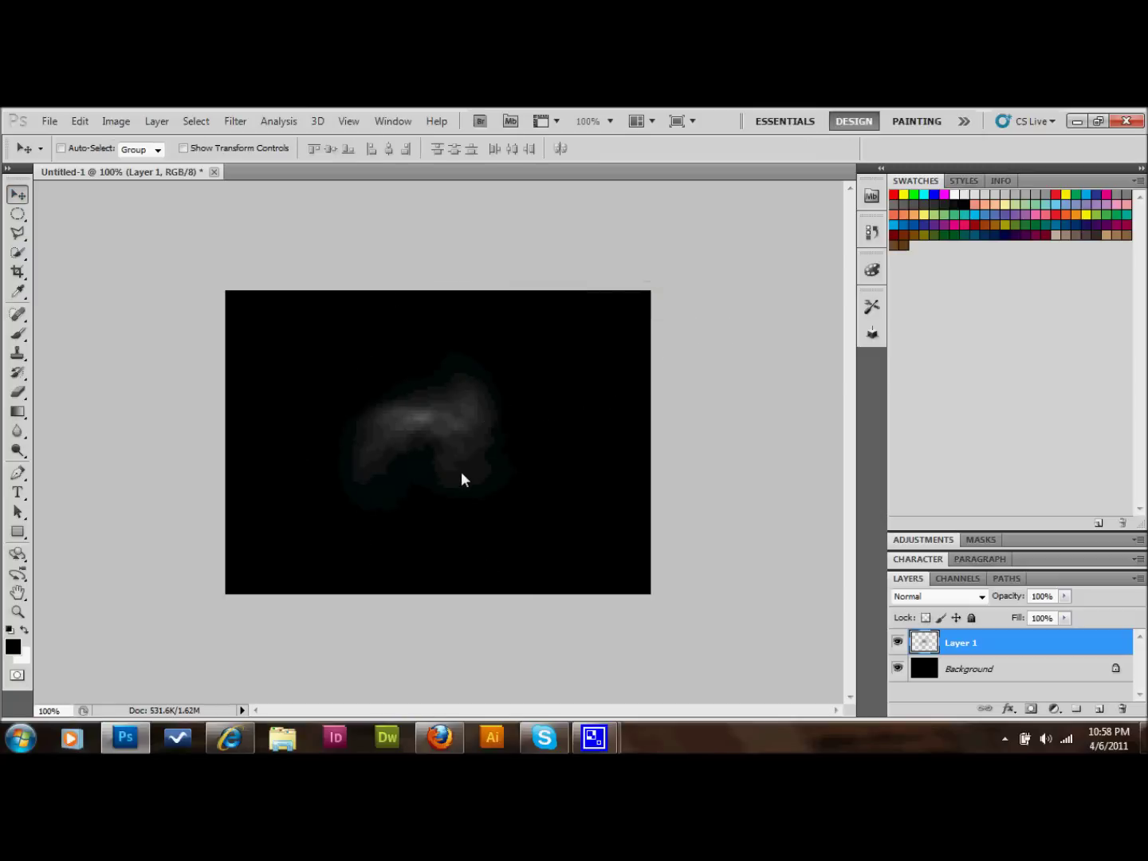
pyautogui.hotkey('ctrl', 't')
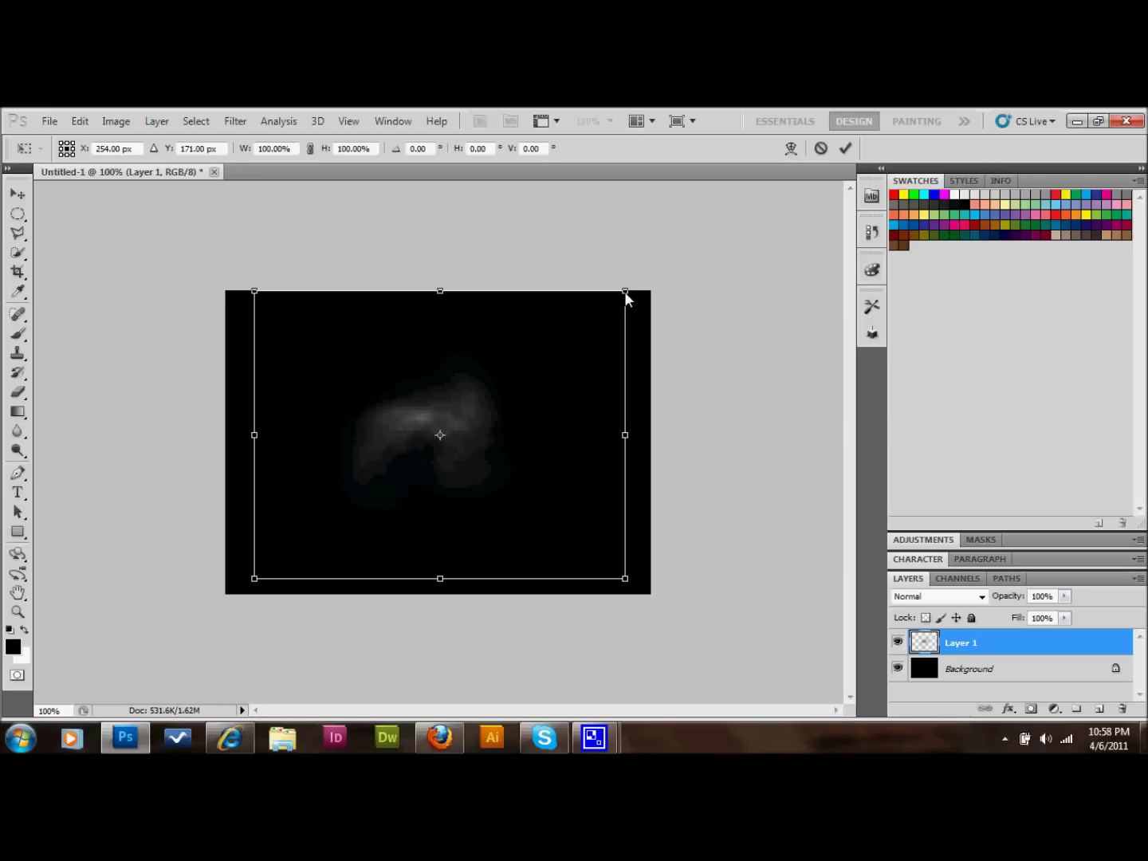
# Scale the swirled clouds up to about 139% and fit the canvas on screen.
pyautogui.moveTo(624, 290); pyautogui.dragTo(706, 228)
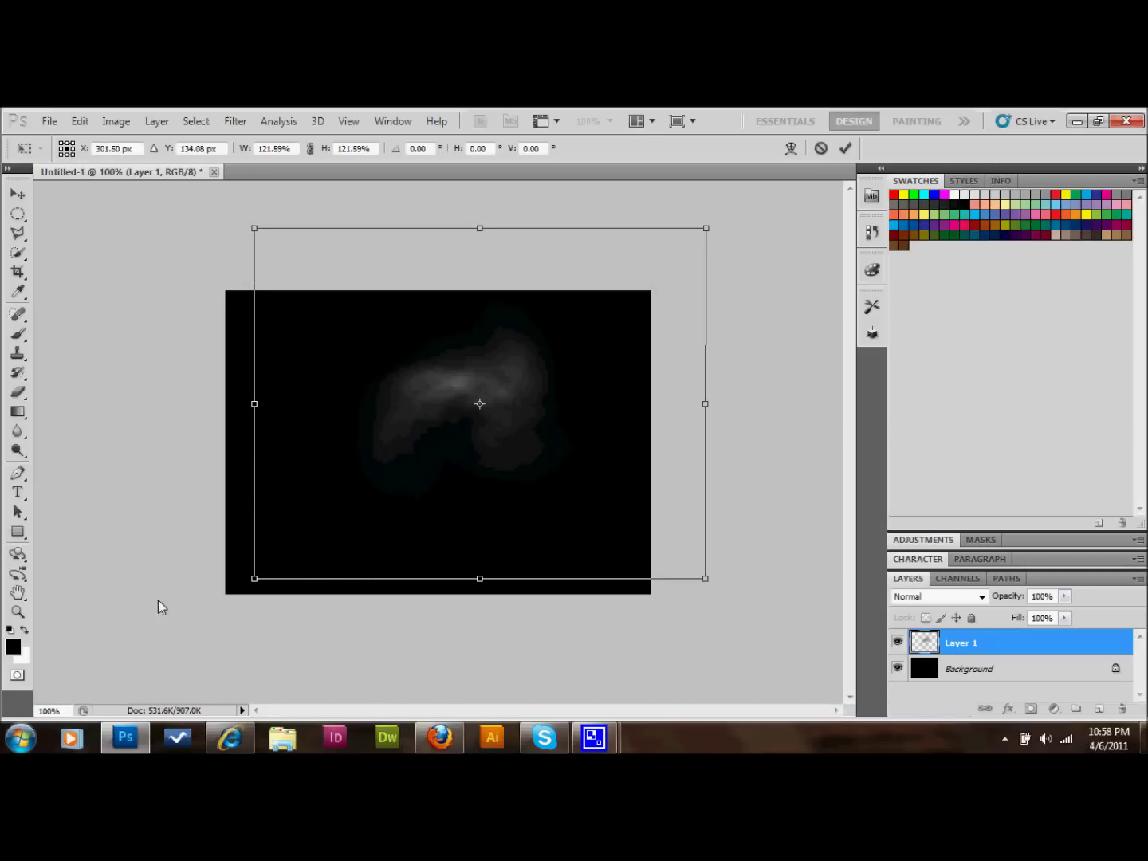
pyautogui.moveTo(254, 579); pyautogui.dragTo(190, 627)
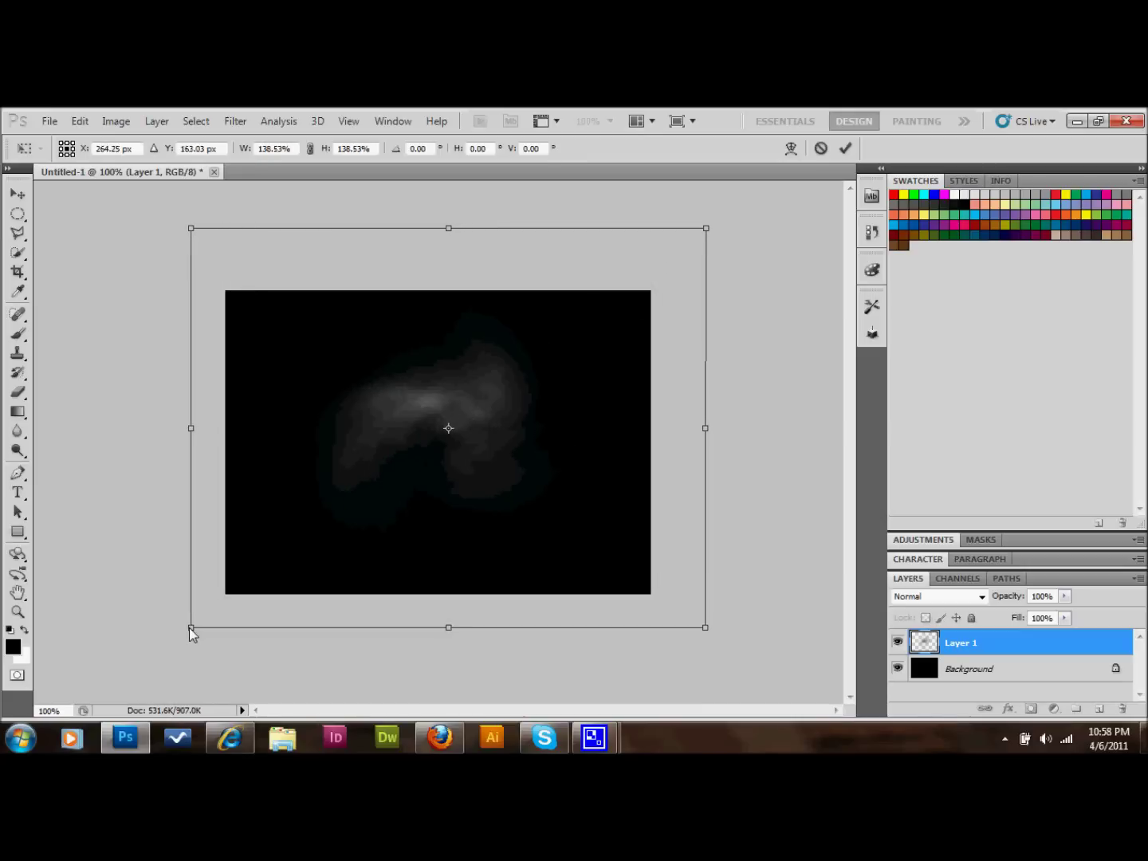
pyautogui.press('Return')
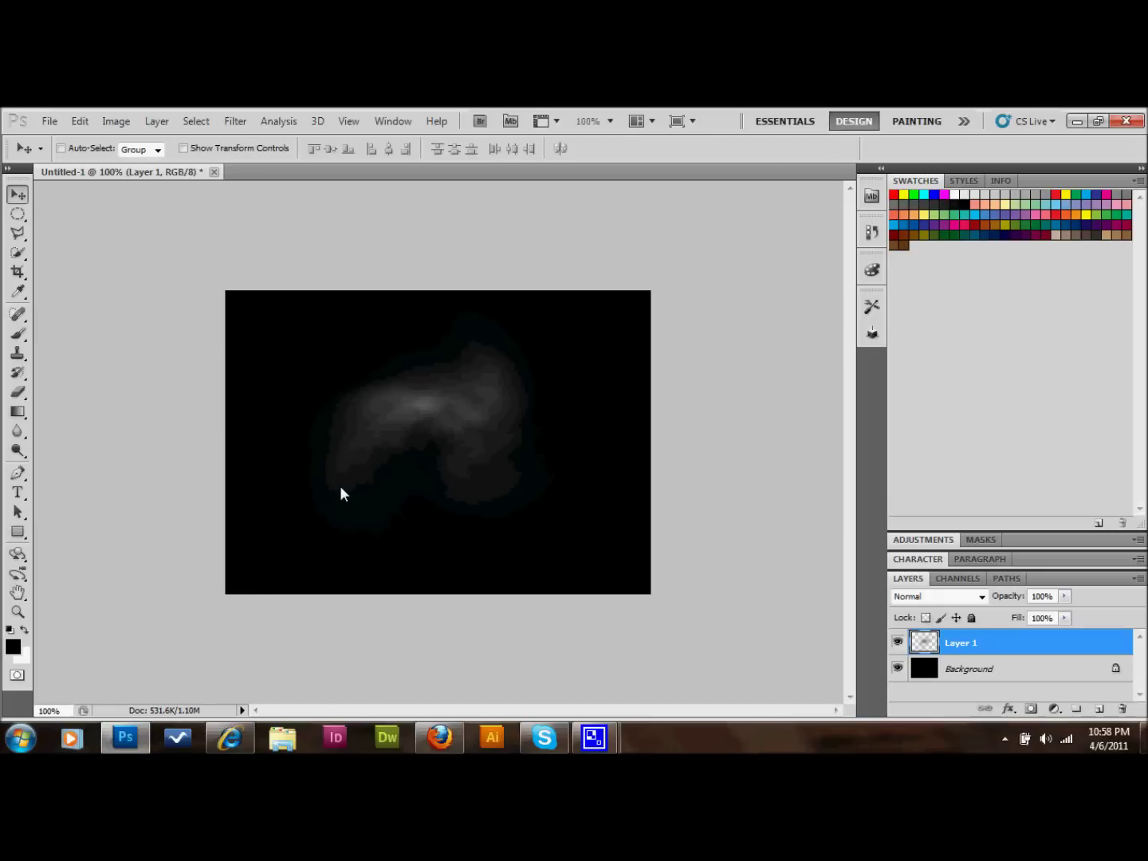
pyautogui.hotkey('ctrl', '0')
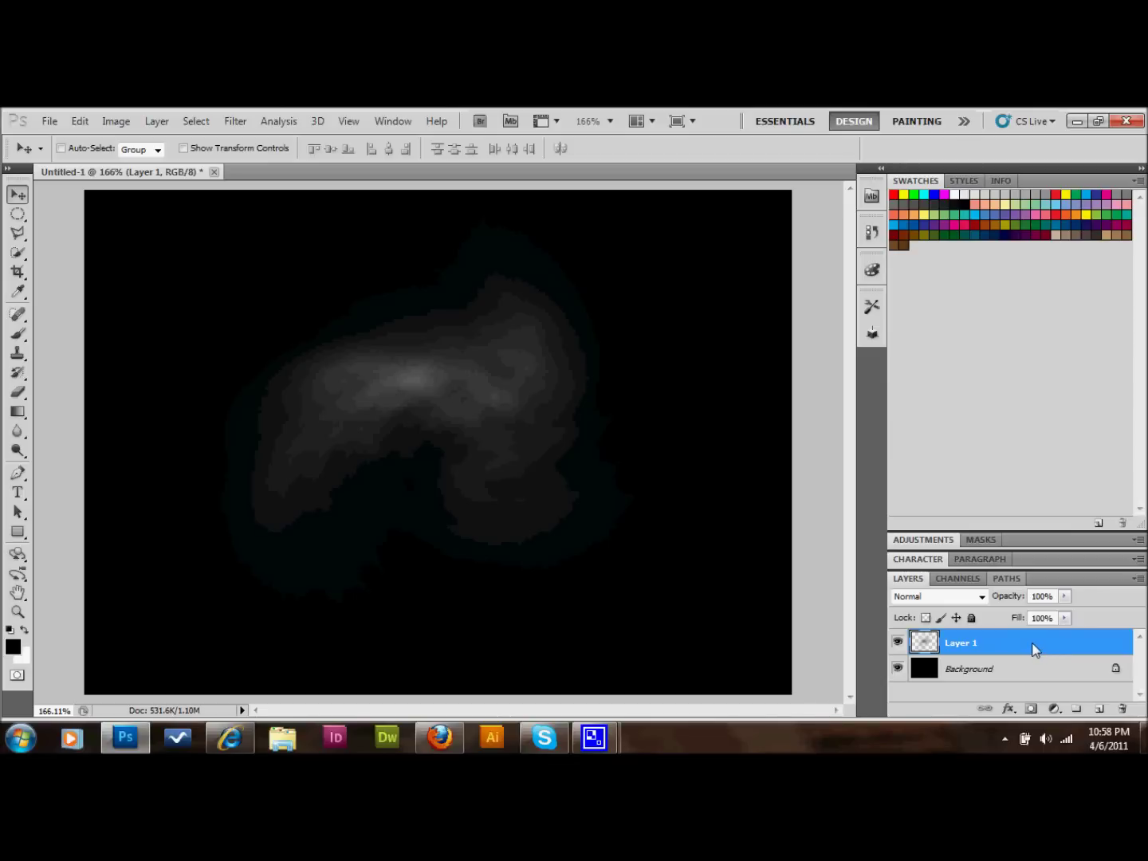
# Create two rotated duplicates of the cloud layer and open Layer Style for Layer 1 copy.
pyautogui.hotkey('ctrl', 'shift', 'alt', 't')
pyautogui.hotkey('ctrl', 'shift', 'alt', 't')
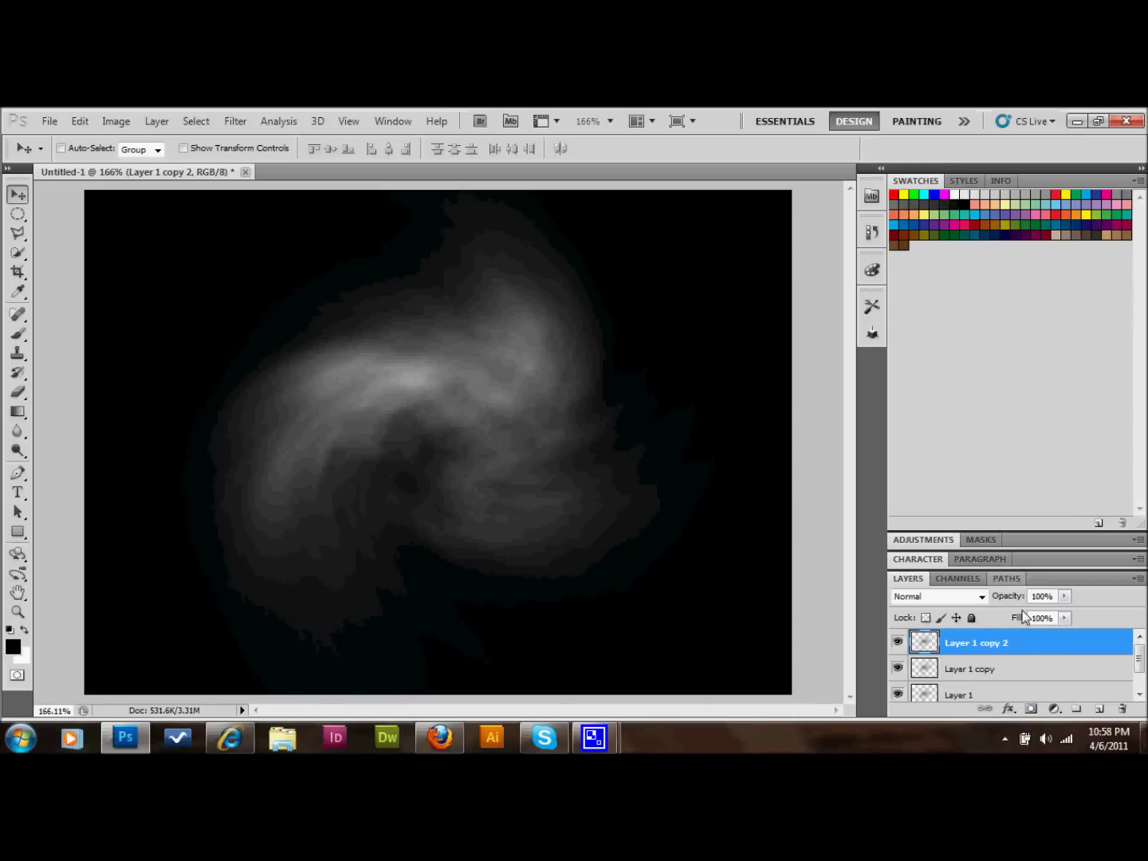
pyautogui.scroll(-1, 1051, 661)
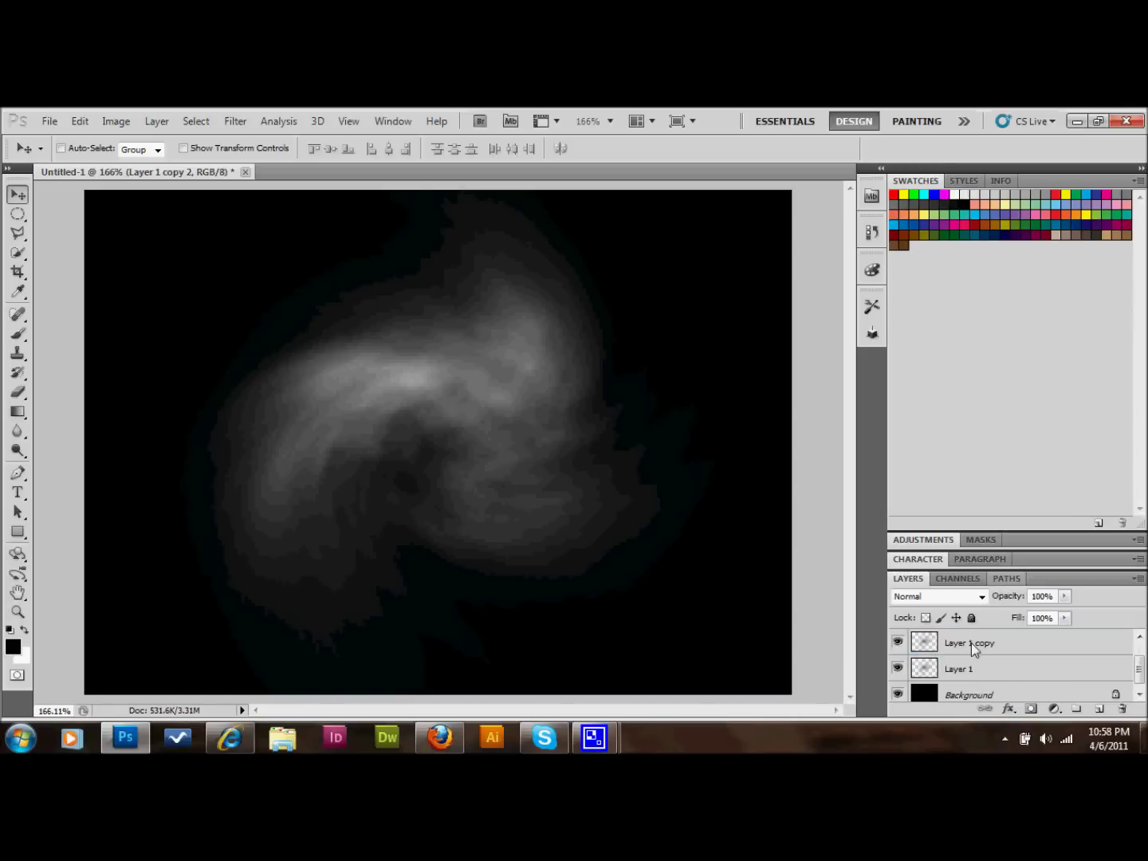
pyautogui.click(972, 642)
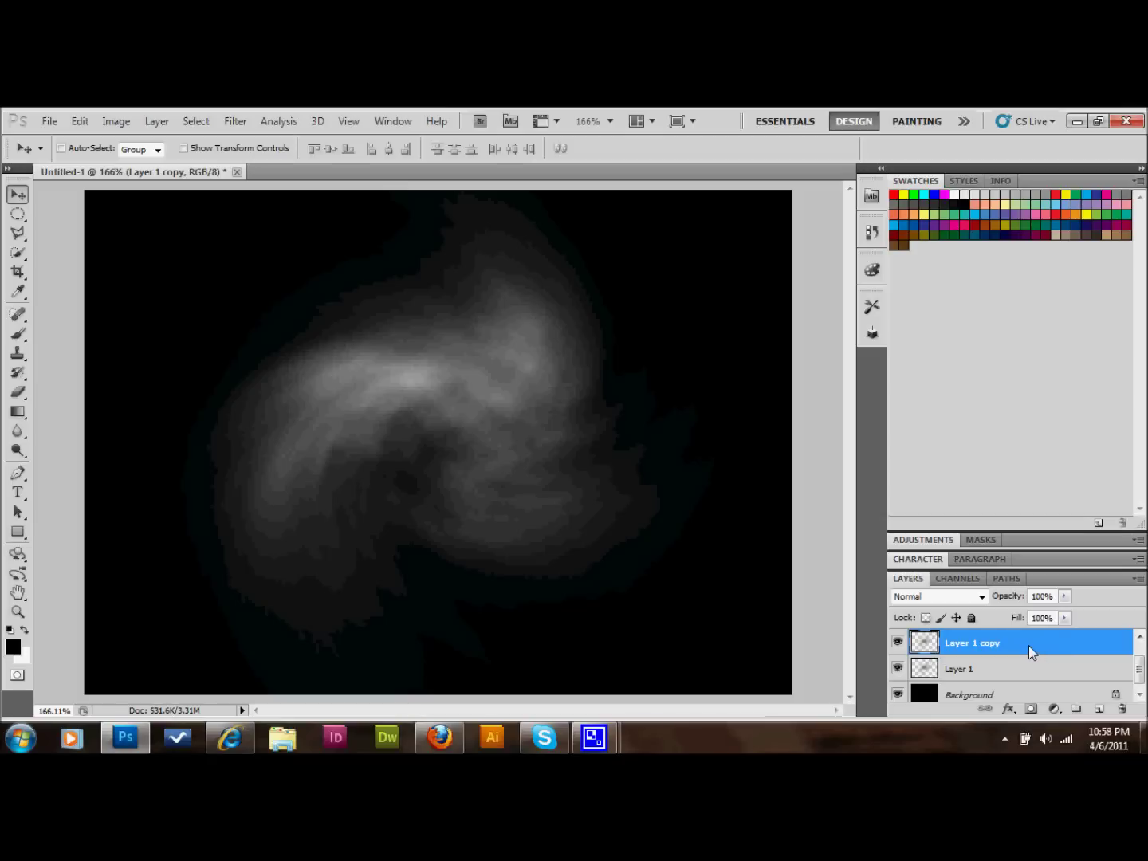
pyautogui.hotkey('ctrl', 'j')
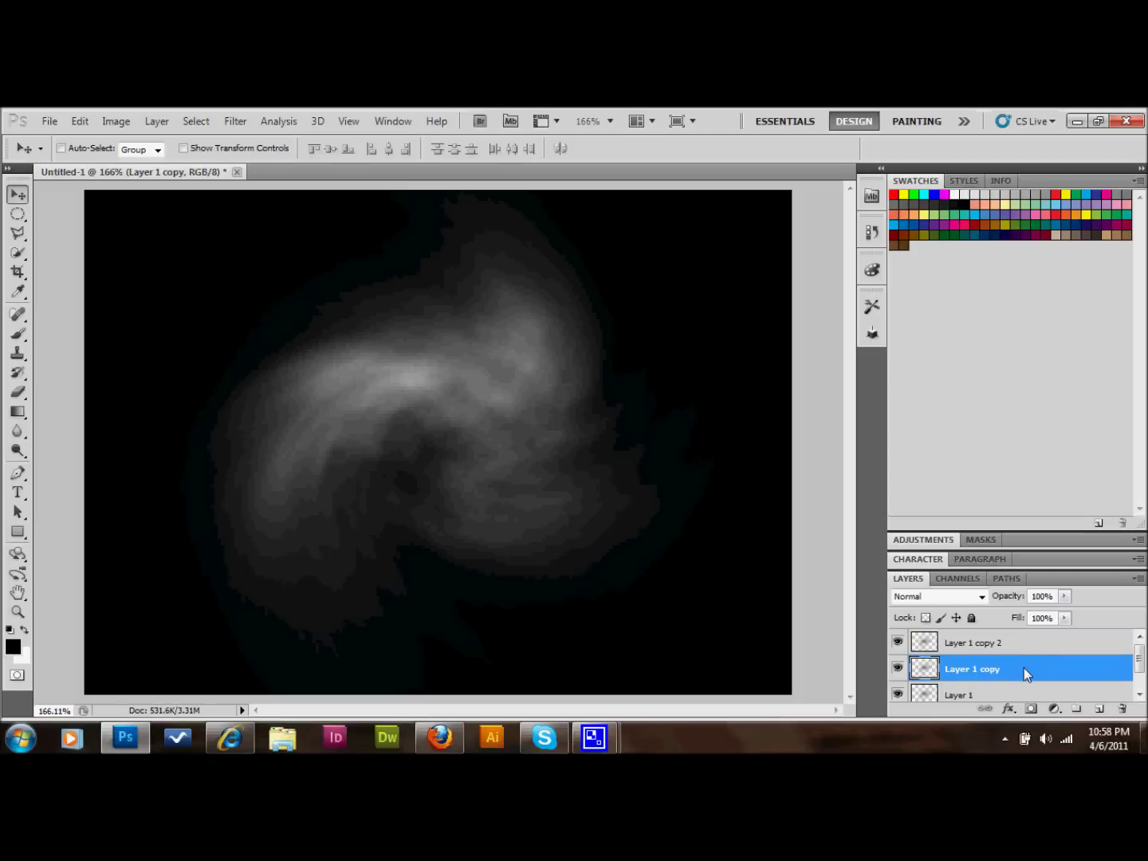
pyautogui.press('h')
pyautogui.doubleClick(1025, 668)
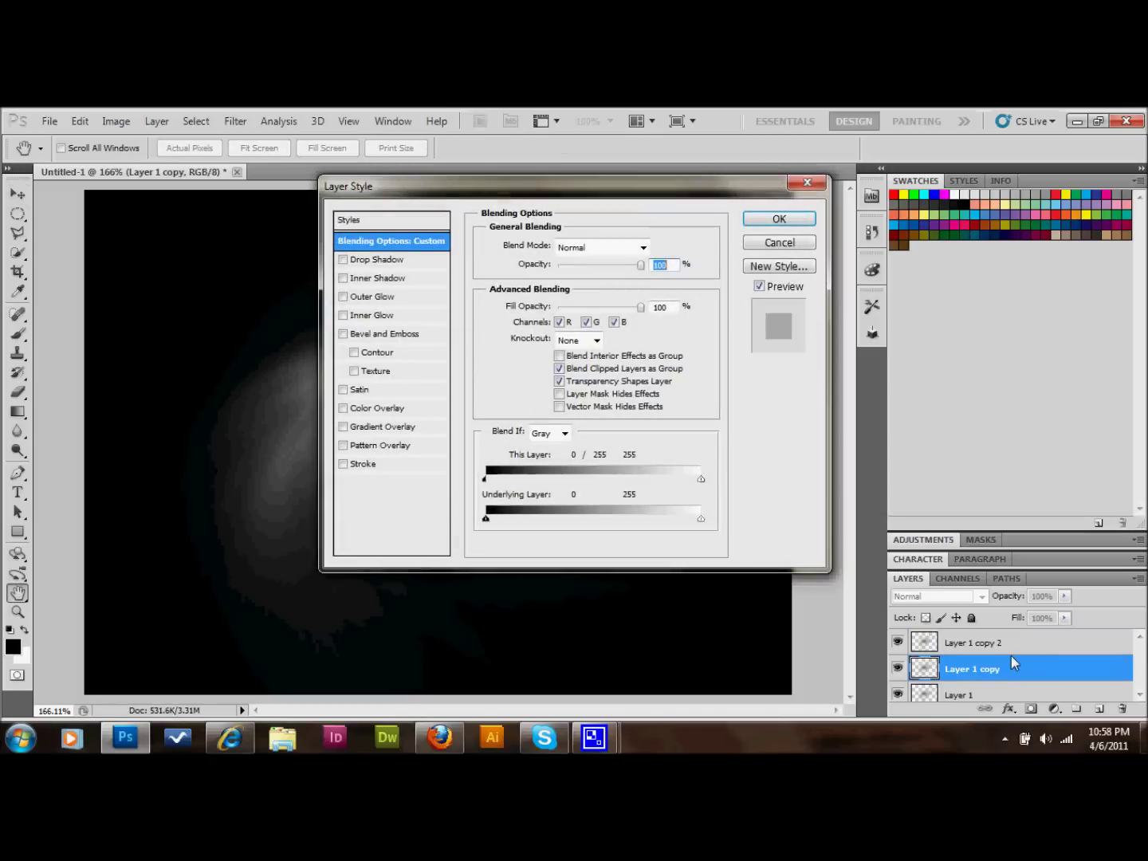
# Give Layer 1 copy a red Color Overlay and set its opacity to 50%.
pyautogui.click(343, 408)
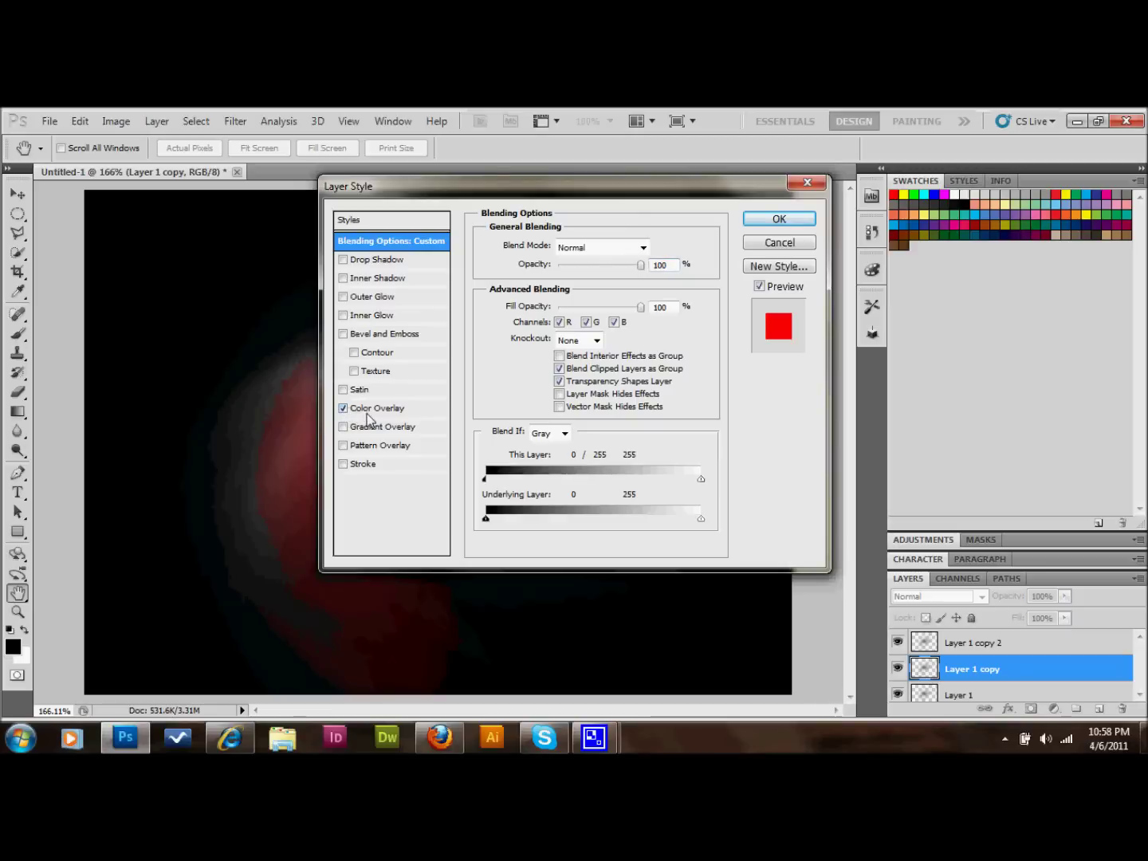
pyautogui.click(773, 221)
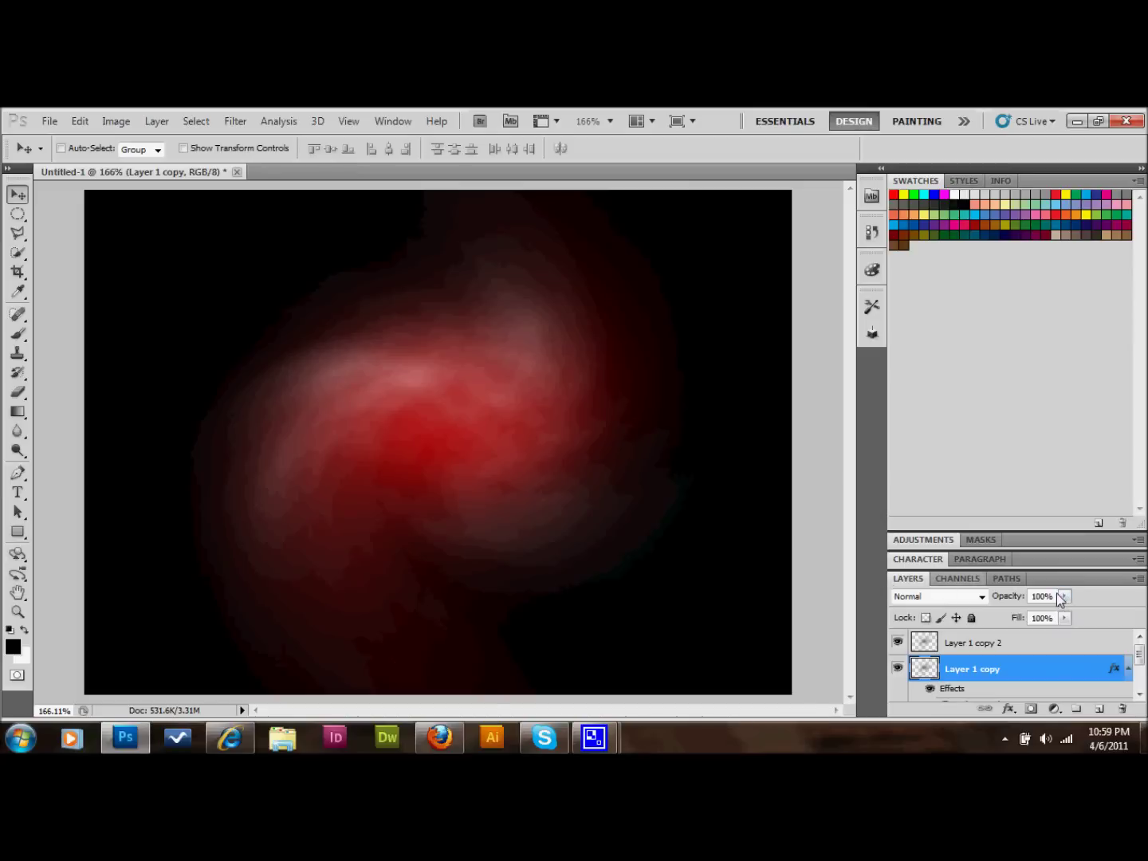
pyautogui.write('50')
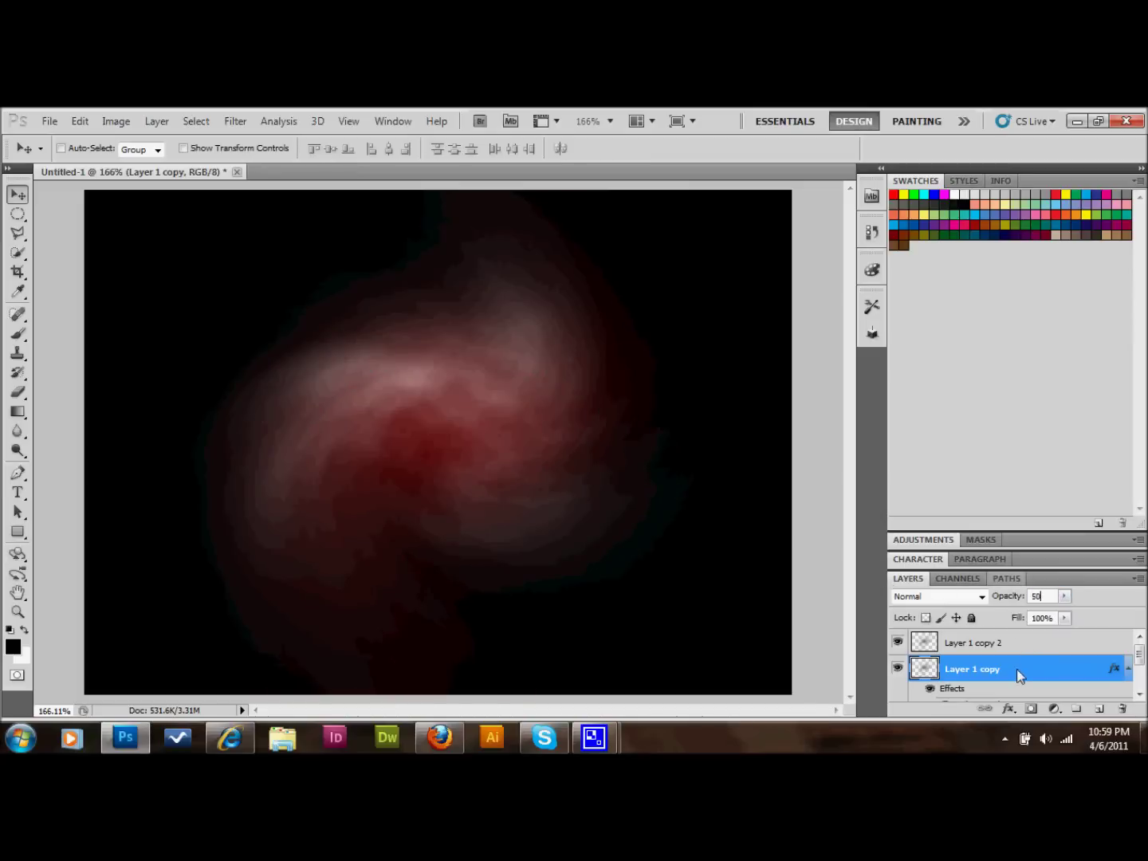
pyautogui.click(1030, 643)
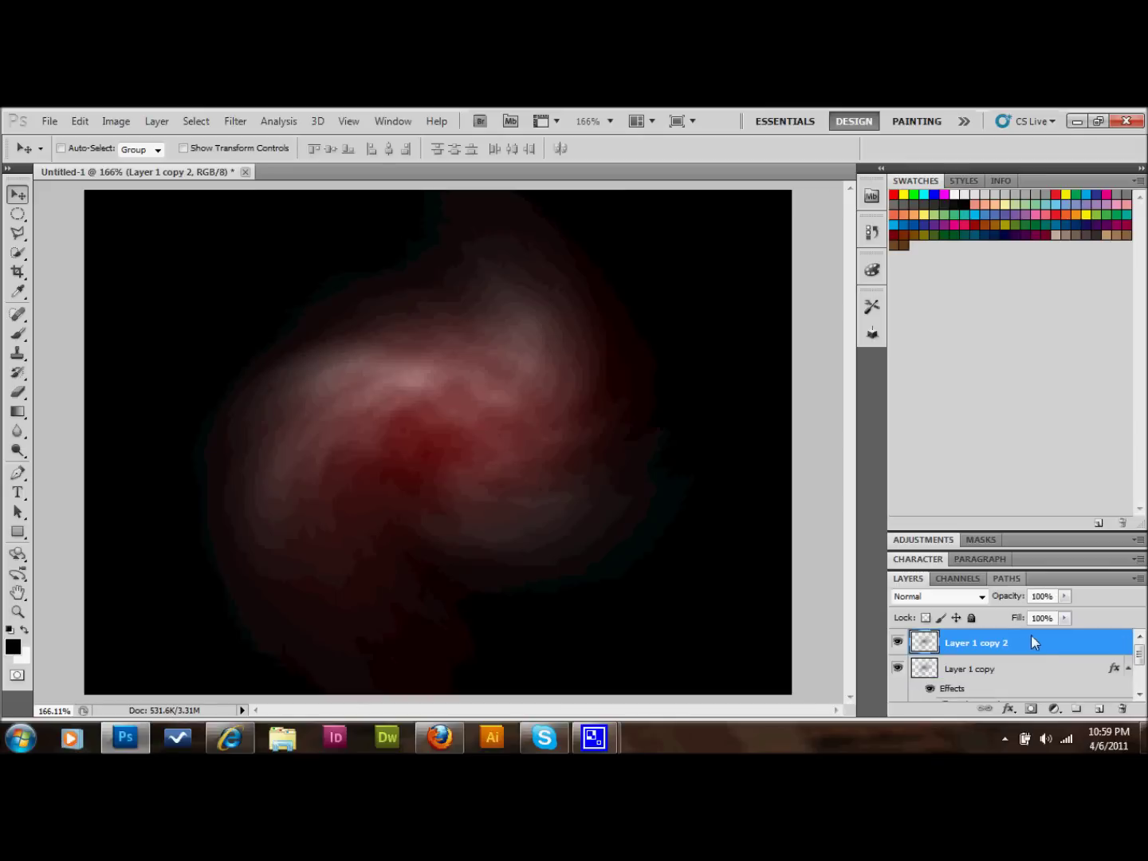
# Add a violet-blue Color Overlay to Layer 1 copy 2.
pyautogui.doubleClick(1043, 641)
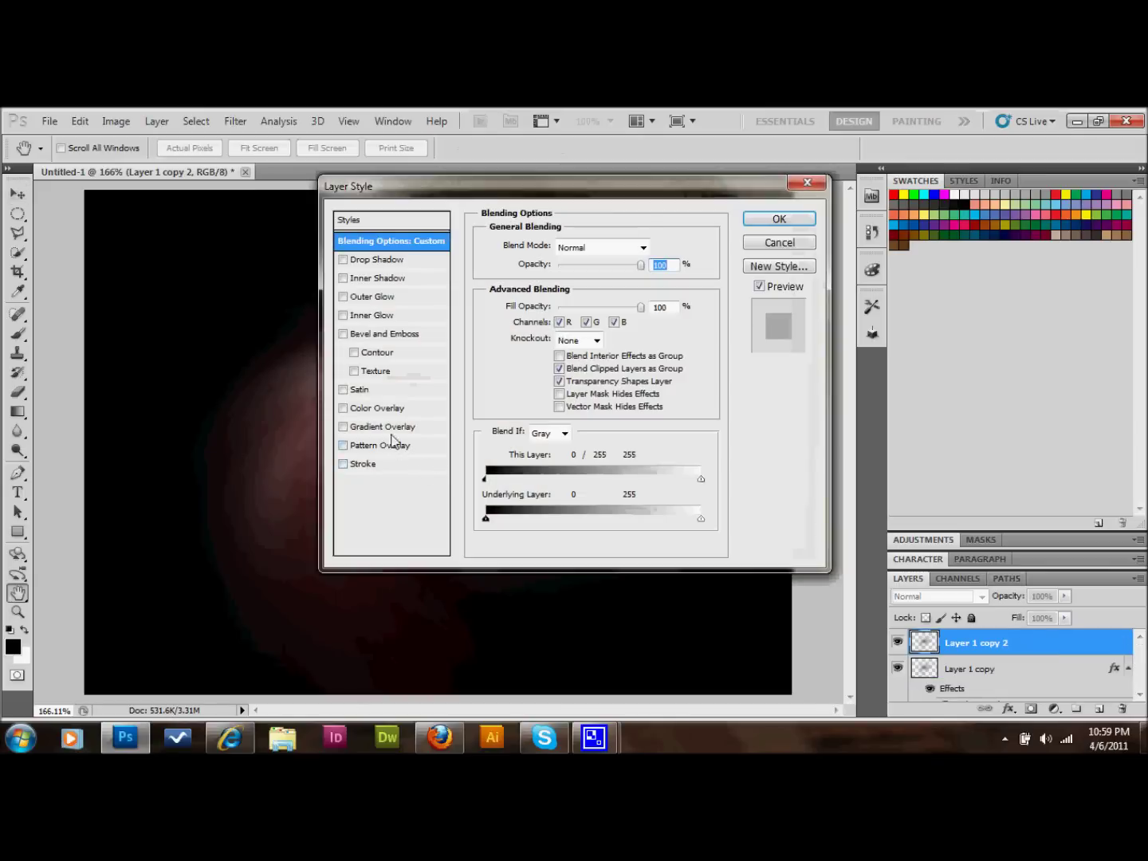
pyautogui.click(402, 411)
pyautogui.click(648, 248)
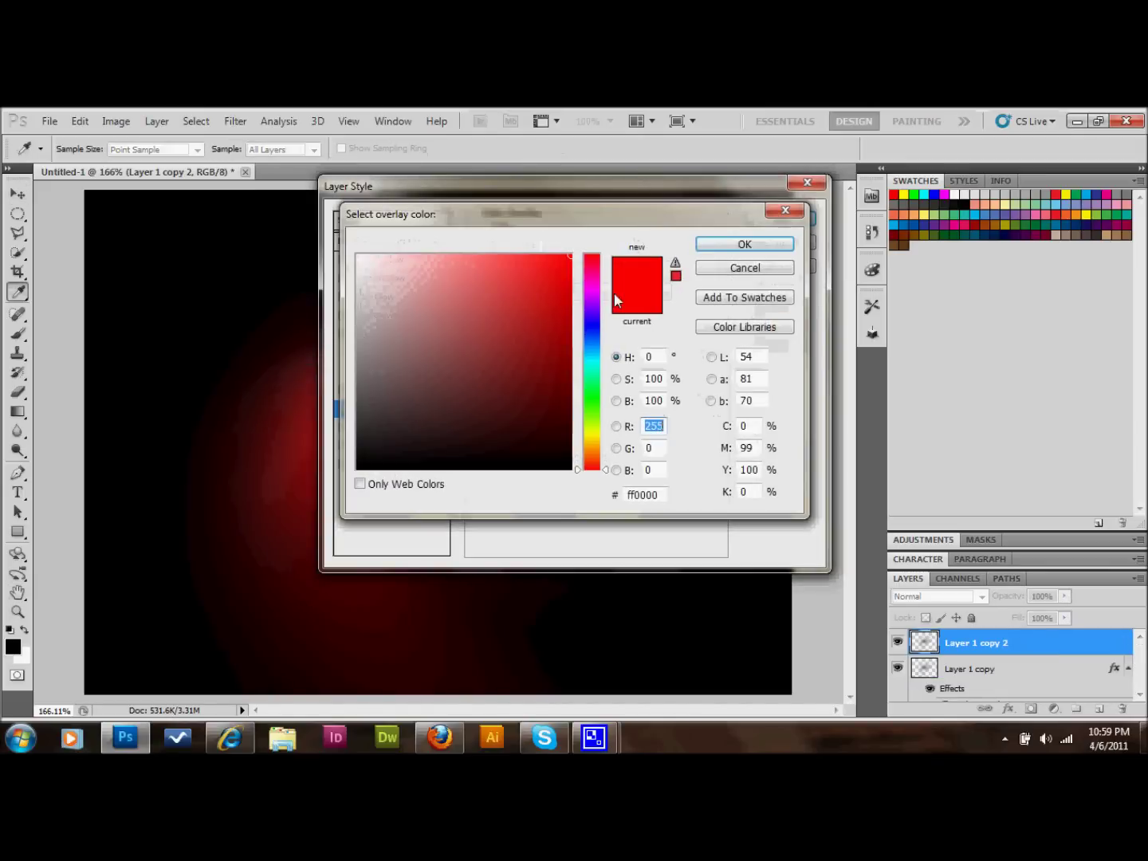
pyautogui.click(592, 333)
pyautogui.click(596, 322)
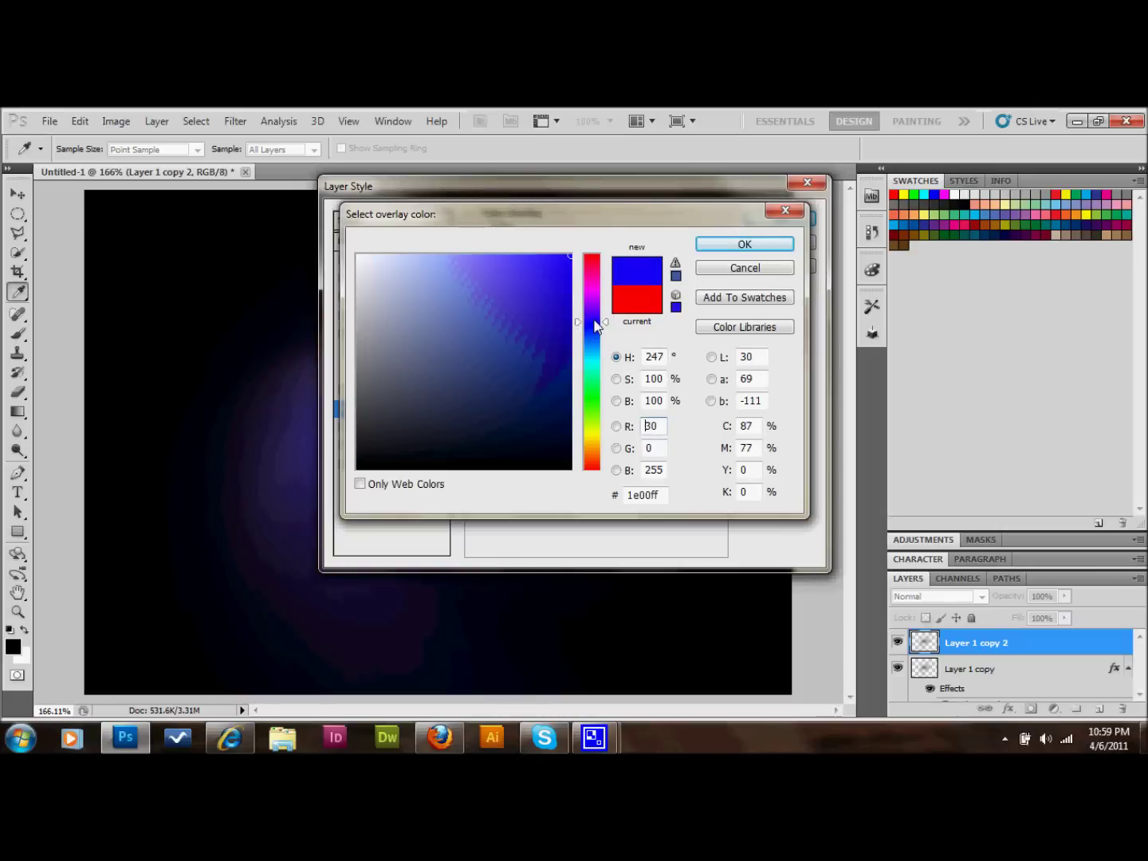
pyautogui.click(726, 245)
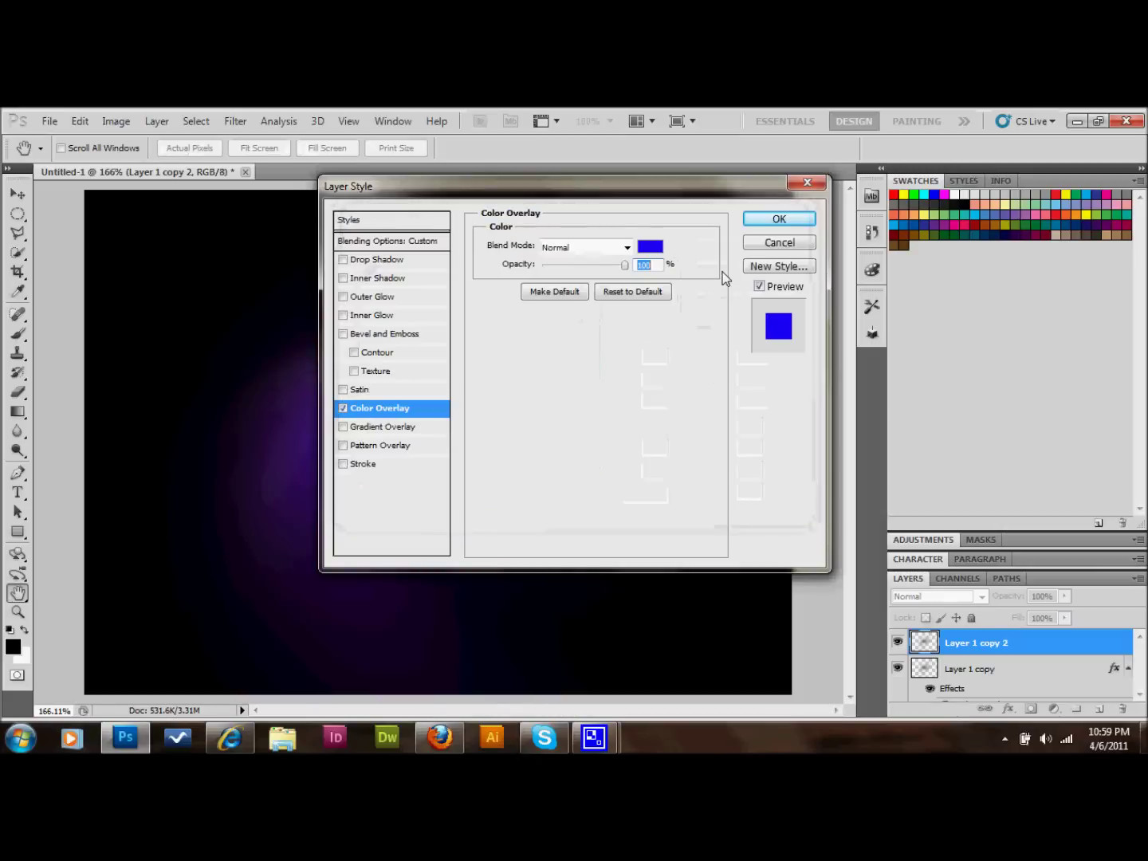
pyautogui.click(793, 219)
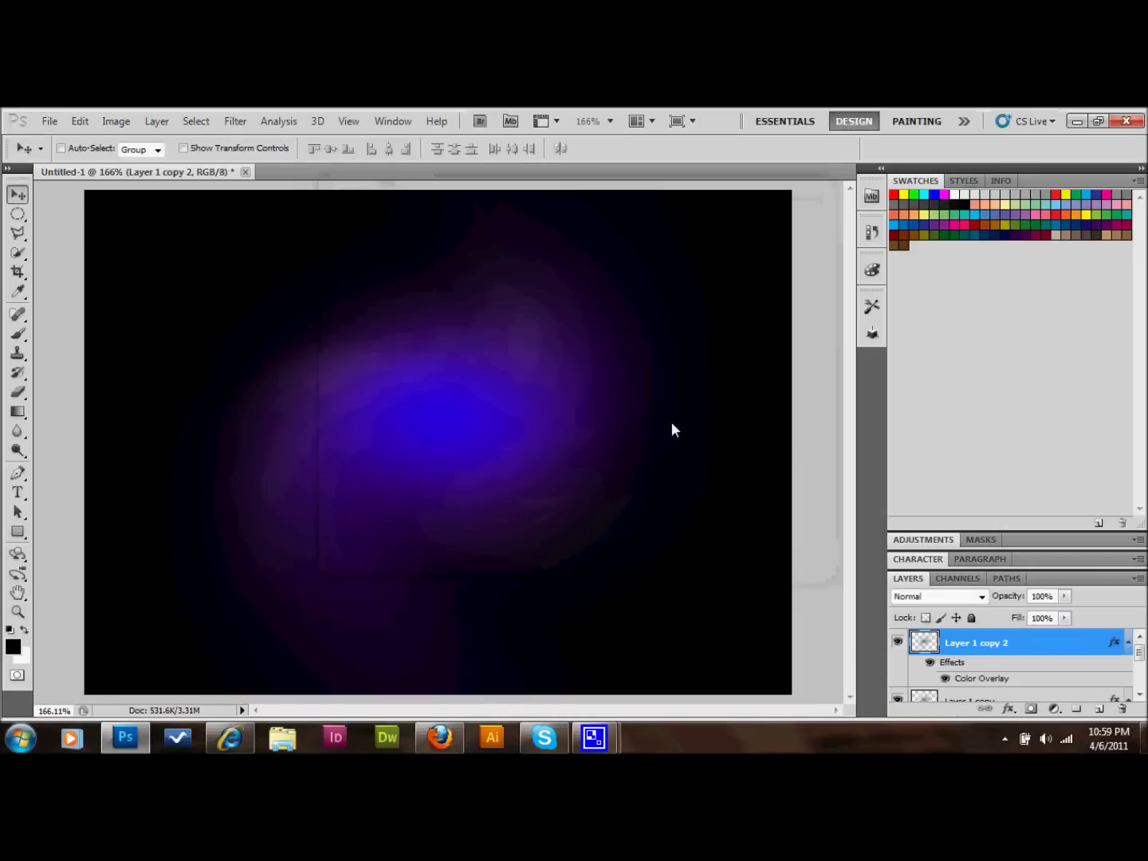
# Lower Layer 1 copy 2's opacity to 25% for a dim magenta glow.
pyautogui.doubleClick(1071, 641)
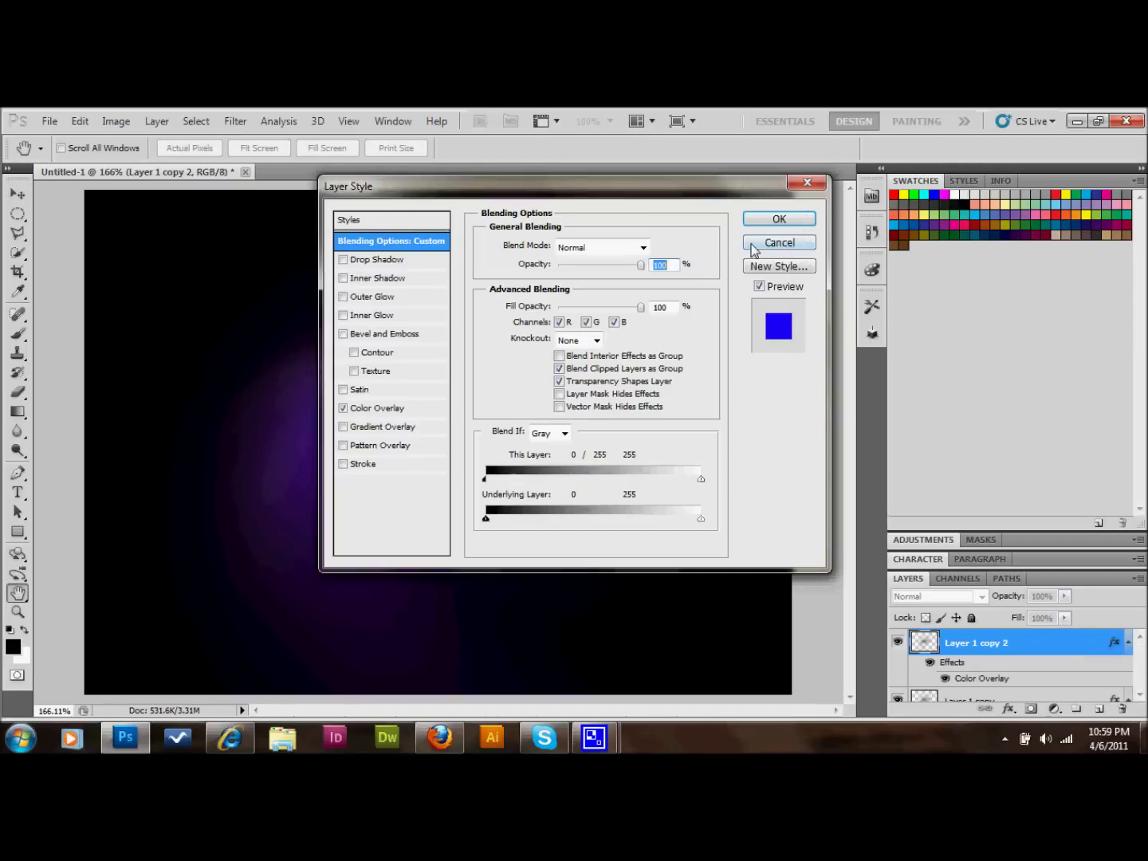
pyautogui.click(753, 244)
pyautogui.click(1045, 596)
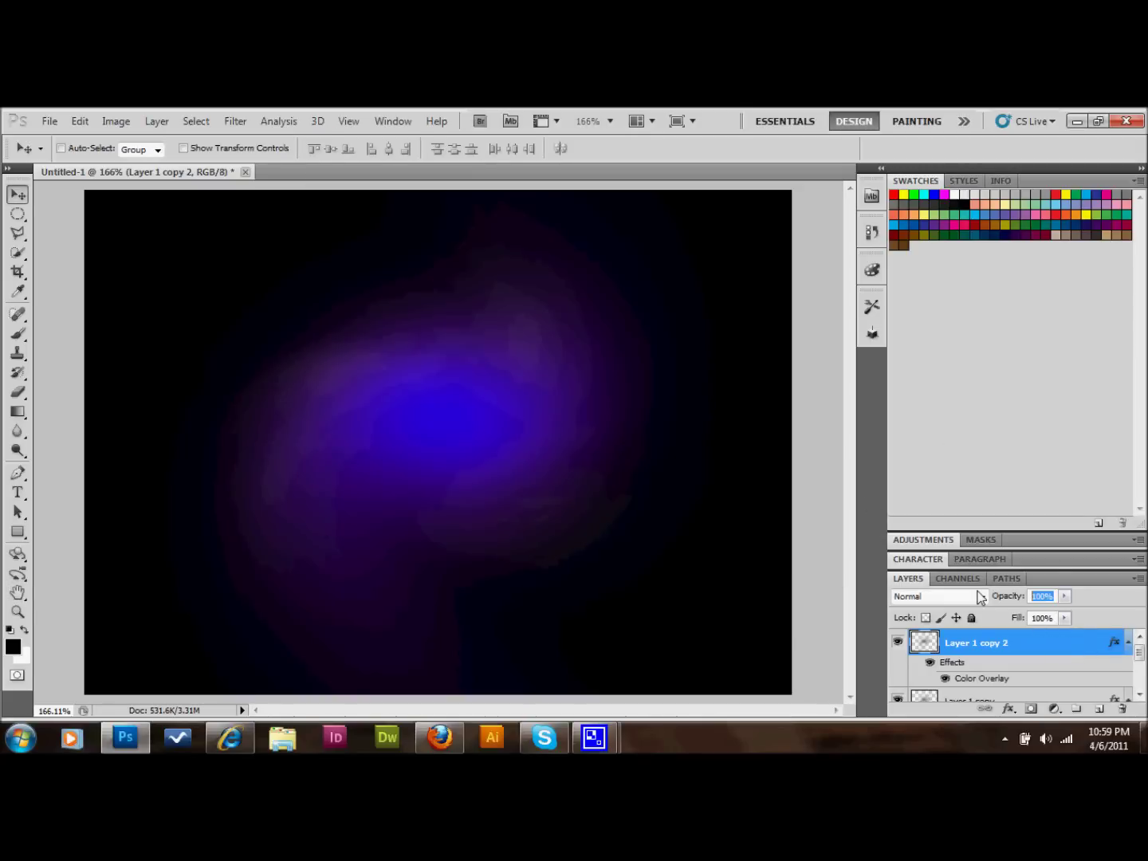
pyautogui.write('25')
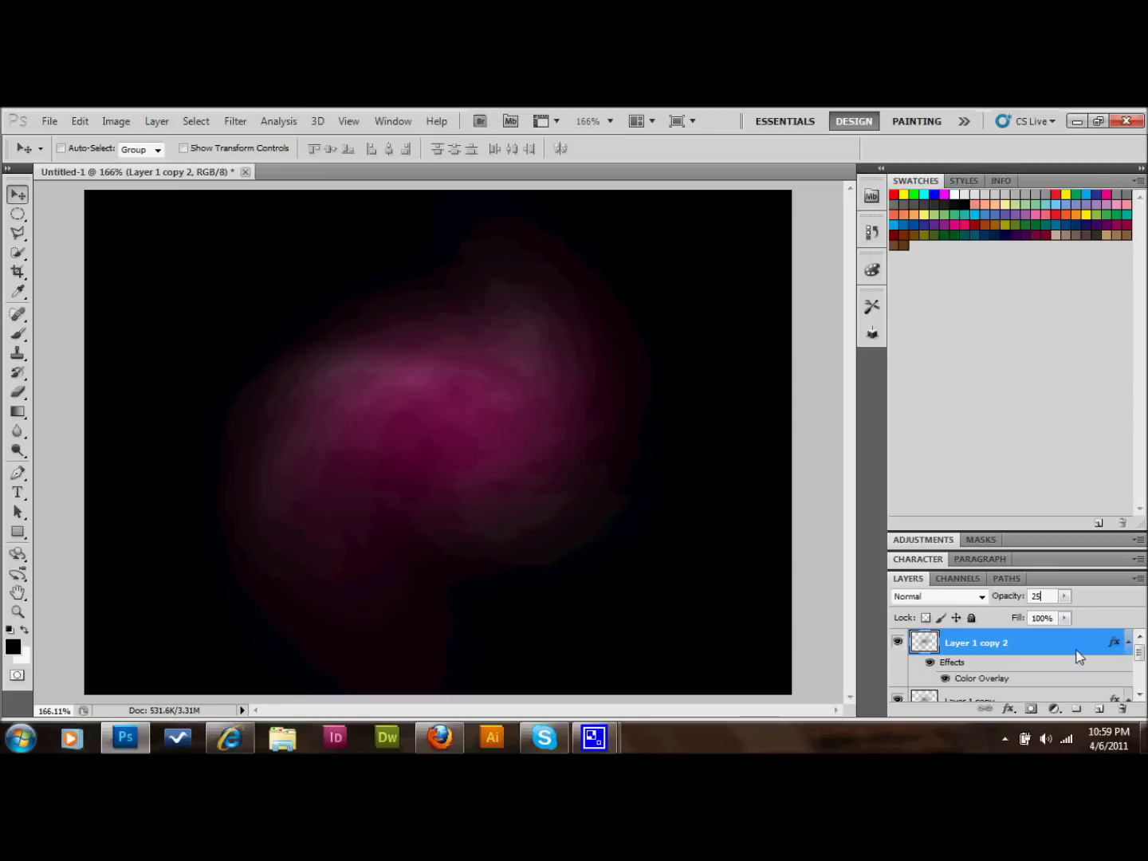
pyautogui.click(1125, 643)
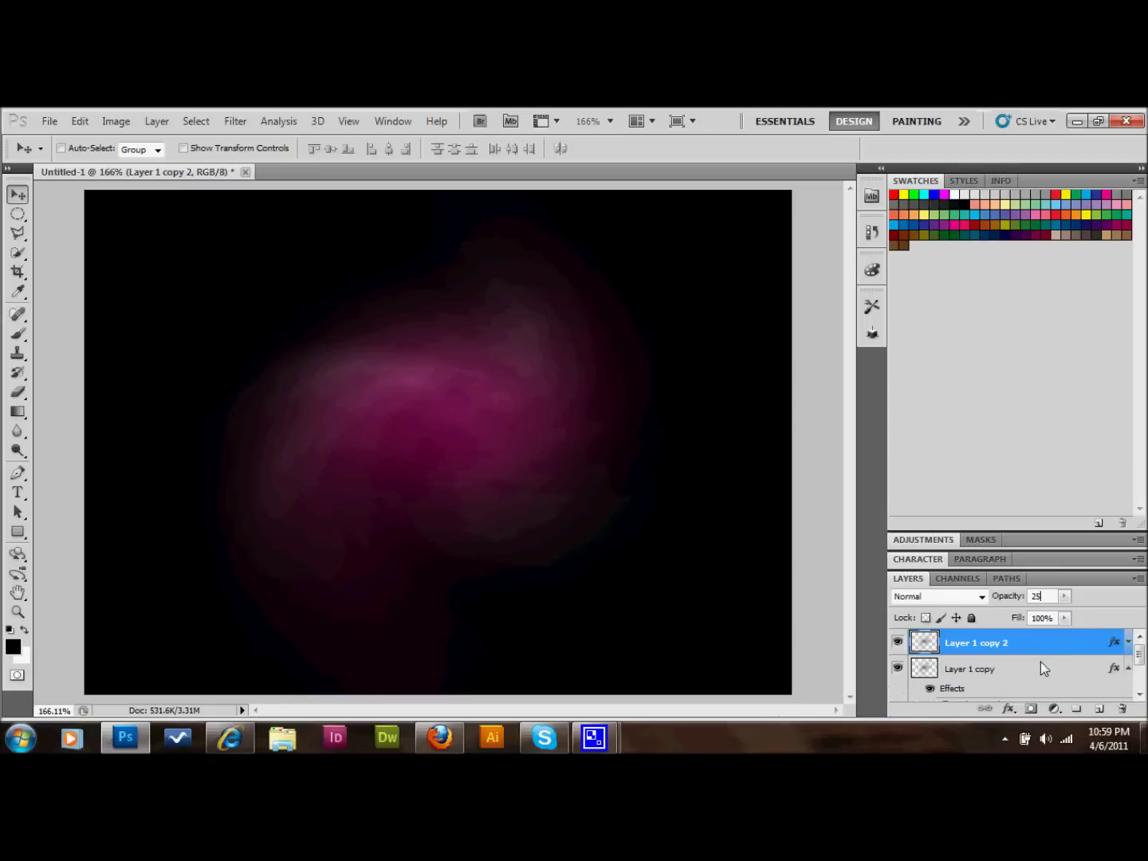
# Add a layer mask to Layer 1 copy 2 and set the Eraser to 97 px, 0% hardness.
pyautogui.click(1127, 668)
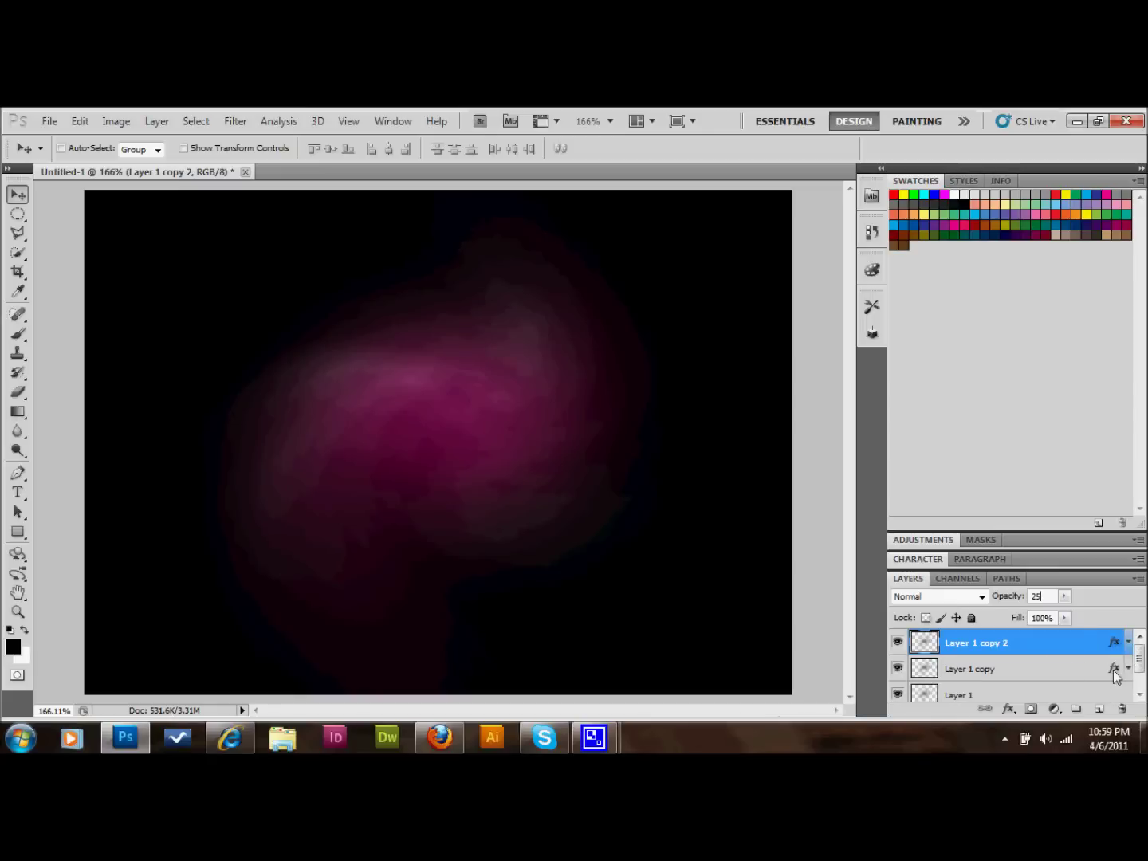
pyautogui.click(1032, 709)
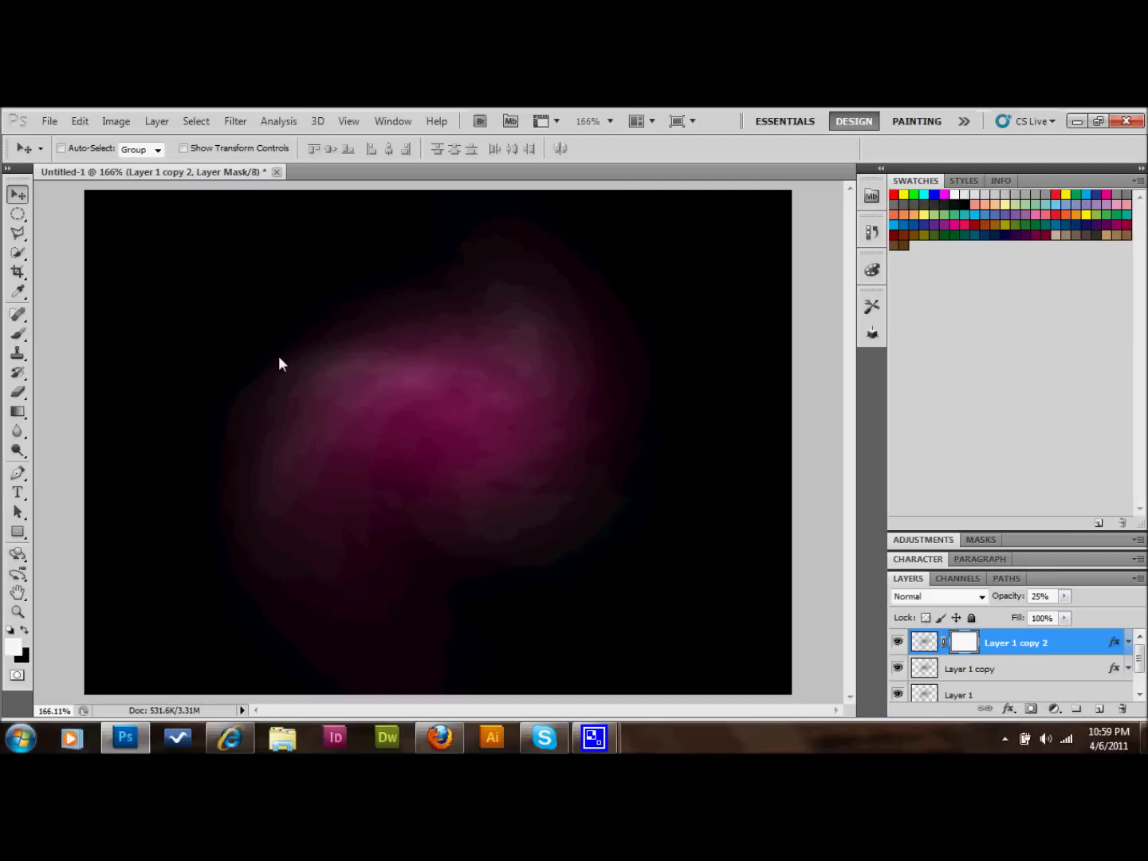
pyautogui.press('e')
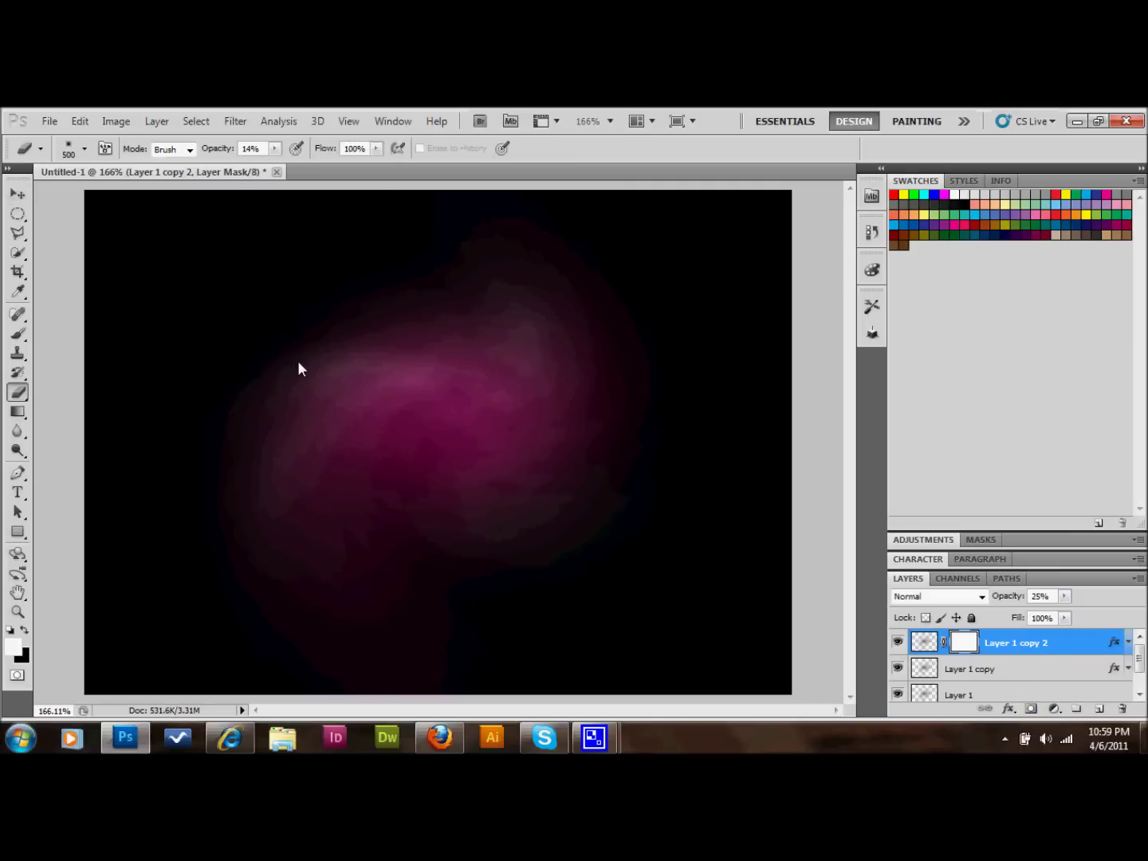
pyautogui.click(84, 148)
pyautogui.moveTo(38, 230); pyautogui.dragTo(9, 232)
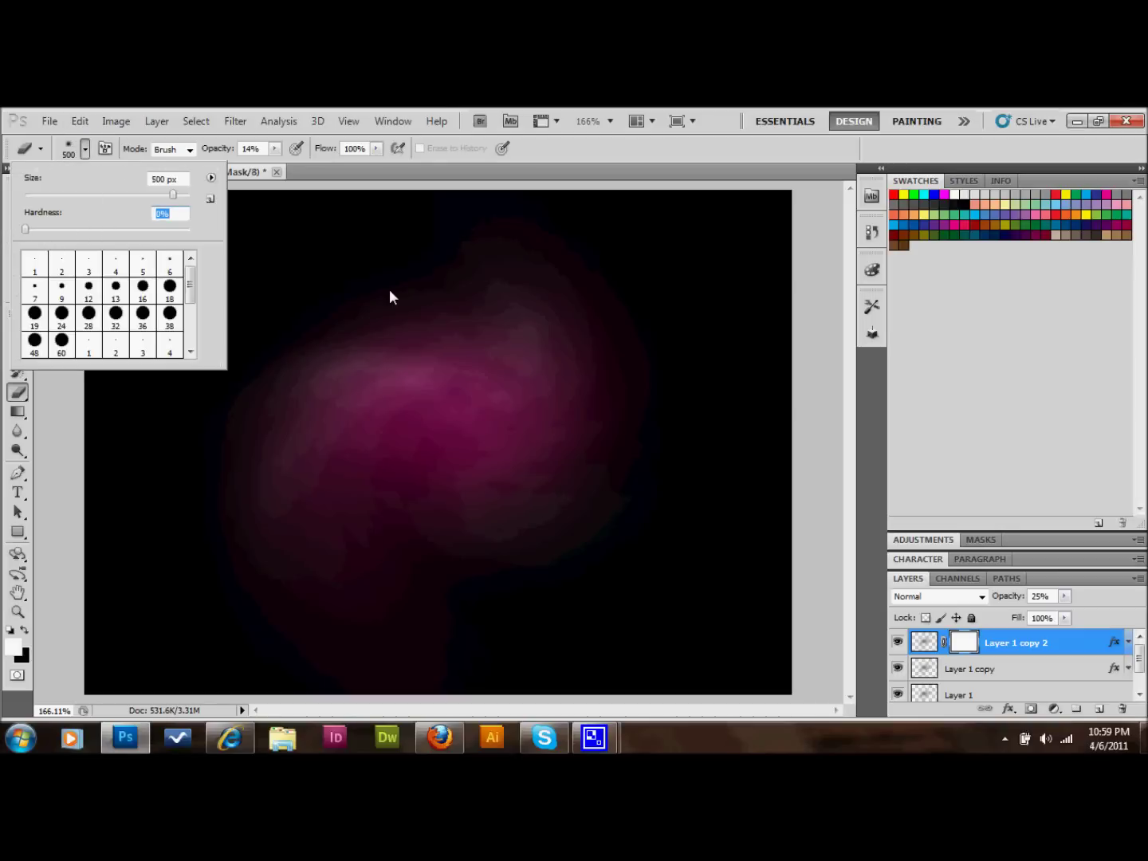
pyautogui.moveTo(173, 196); pyautogui.dragTo(105, 196)
pyautogui.click(424, 348)
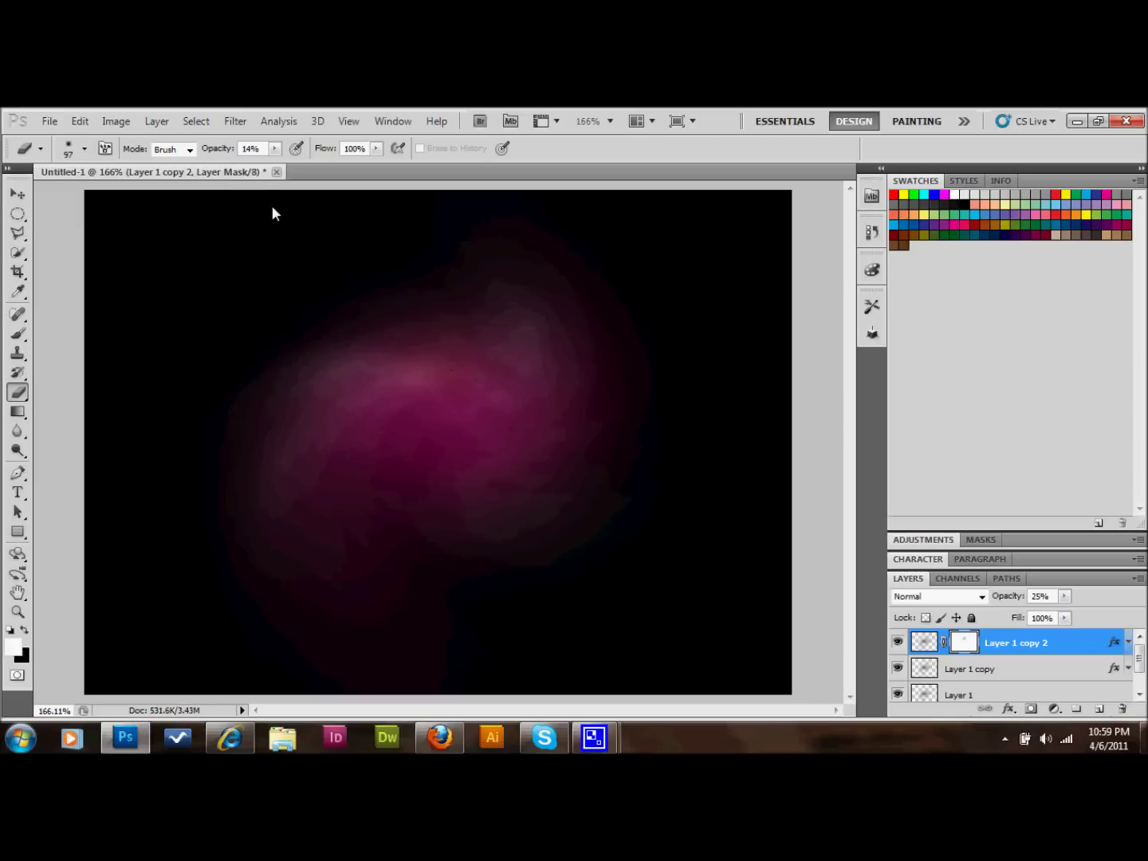
# At 70% eraser opacity, erase the mask's centre to reveal the red glow.
pyautogui.click(274, 148)
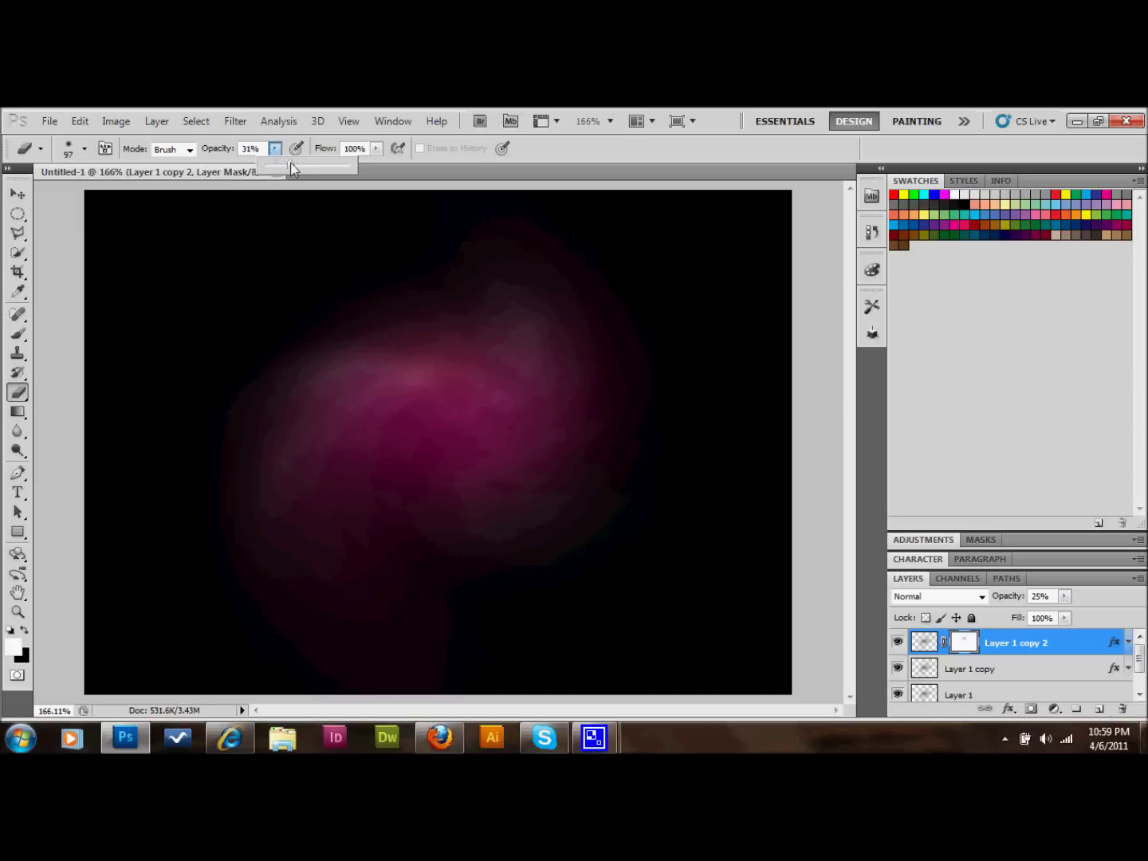
pyautogui.moveTo(290, 168); pyautogui.dragTo(326, 168)
pyautogui.click(520, 355)
pyautogui.moveTo(449, 344); pyautogui.dragTo(478, 379)
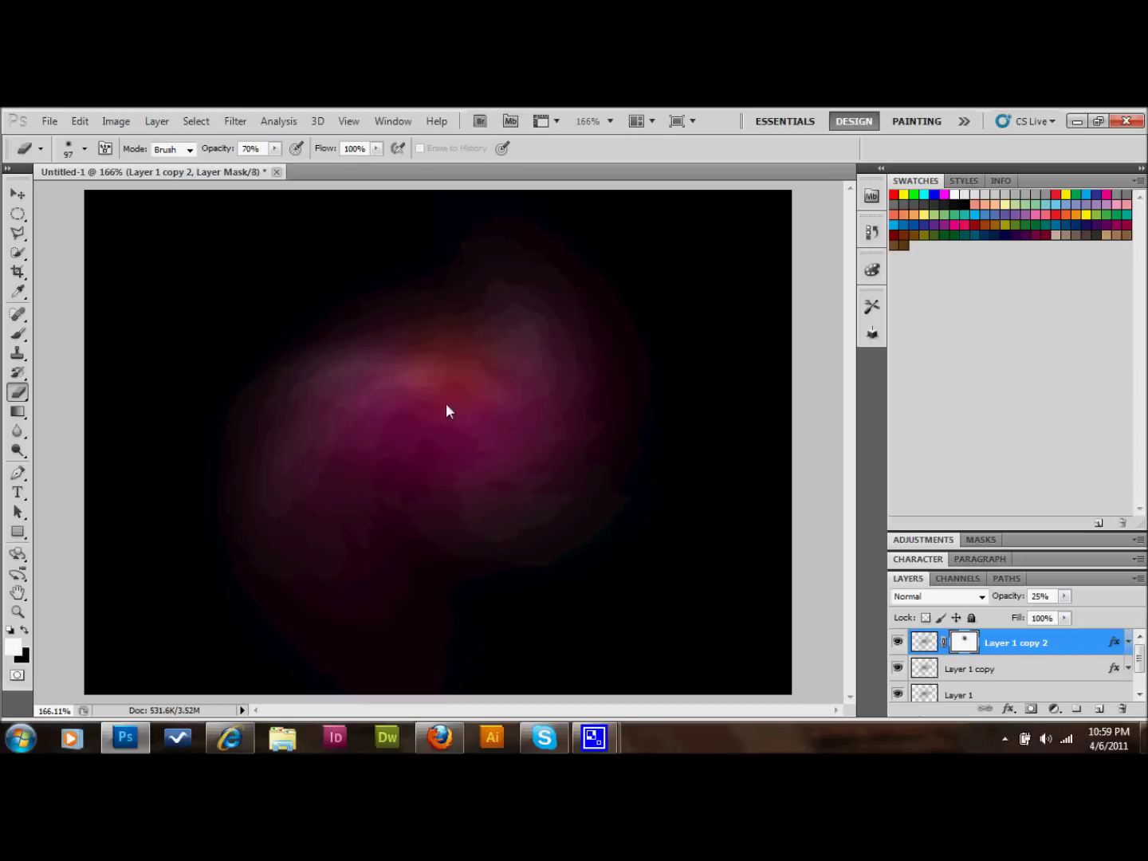
pyautogui.moveTo(456, 426); pyautogui.dragTo(346, 406)
pyautogui.moveTo(422, 494); pyautogui.dragTo(784, 676)
pyautogui.moveTo(380, 515); pyautogui.dragTo(656, 630)
pyautogui.click(1022, 676)
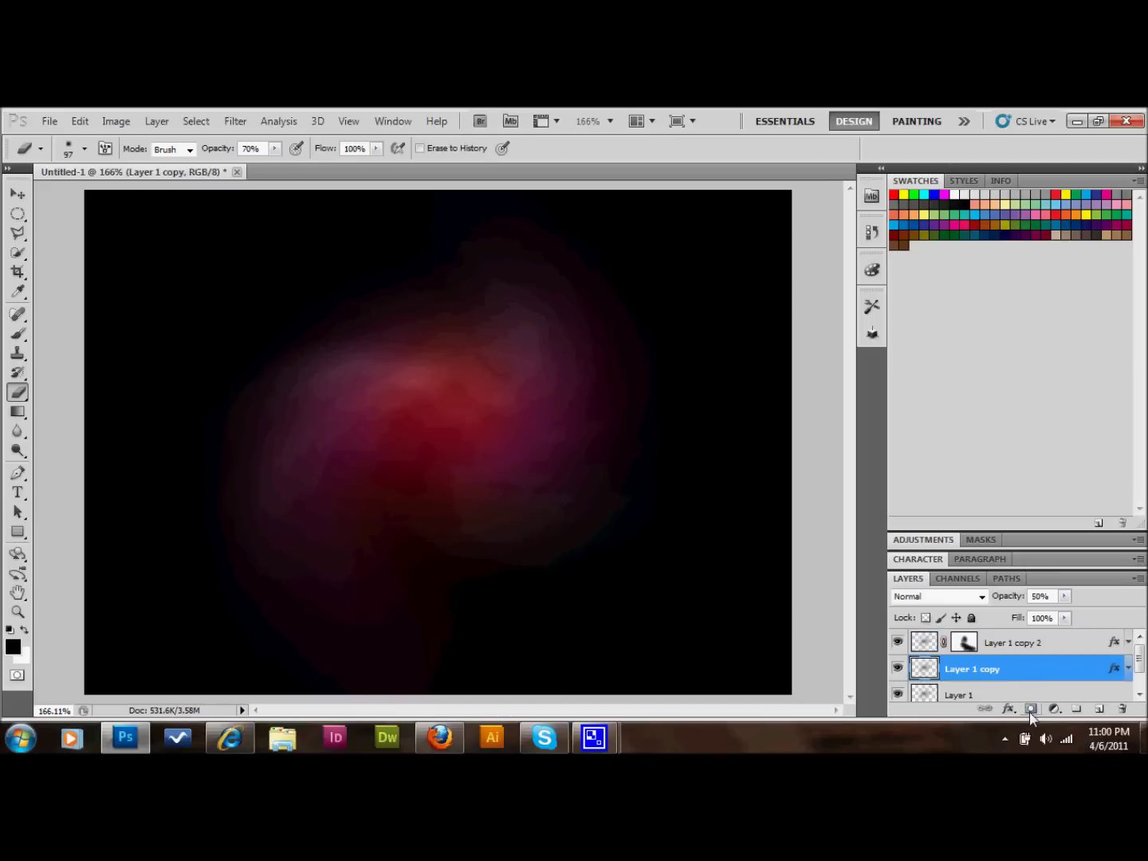
# Add a mask to Layer 1 copy and erase bands of its glow, undoing the last stroke.
pyautogui.click(1030, 709)
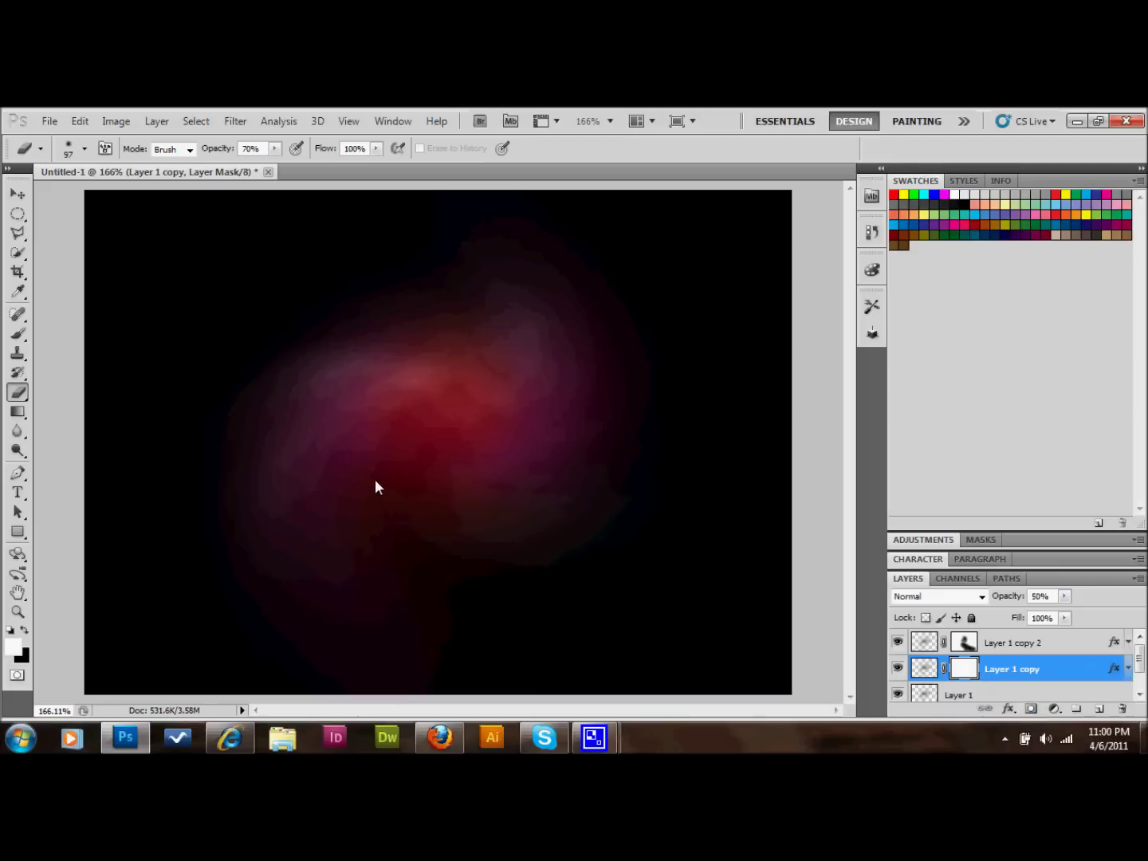
pyautogui.moveTo(383, 527); pyautogui.dragTo(591, 636)
pyautogui.moveTo(456, 601); pyautogui.dragTo(460, 442)
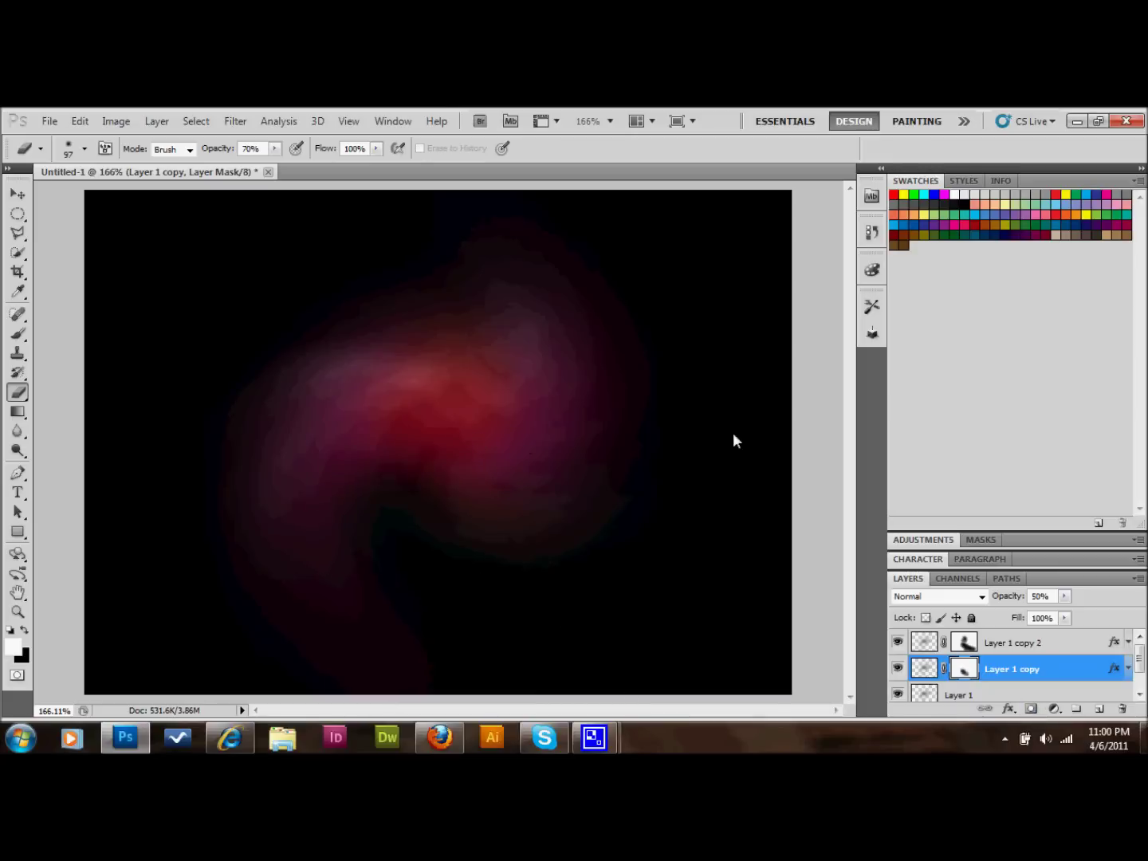
pyautogui.moveTo(614, 542); pyautogui.dragTo(613, 439)
pyautogui.moveTo(471, 321); pyautogui.dragTo(346, 313)
pyautogui.moveTo(289, 379); pyautogui.dragTo(255, 574)
pyautogui.moveTo(435, 426); pyautogui.dragTo(459, 434)
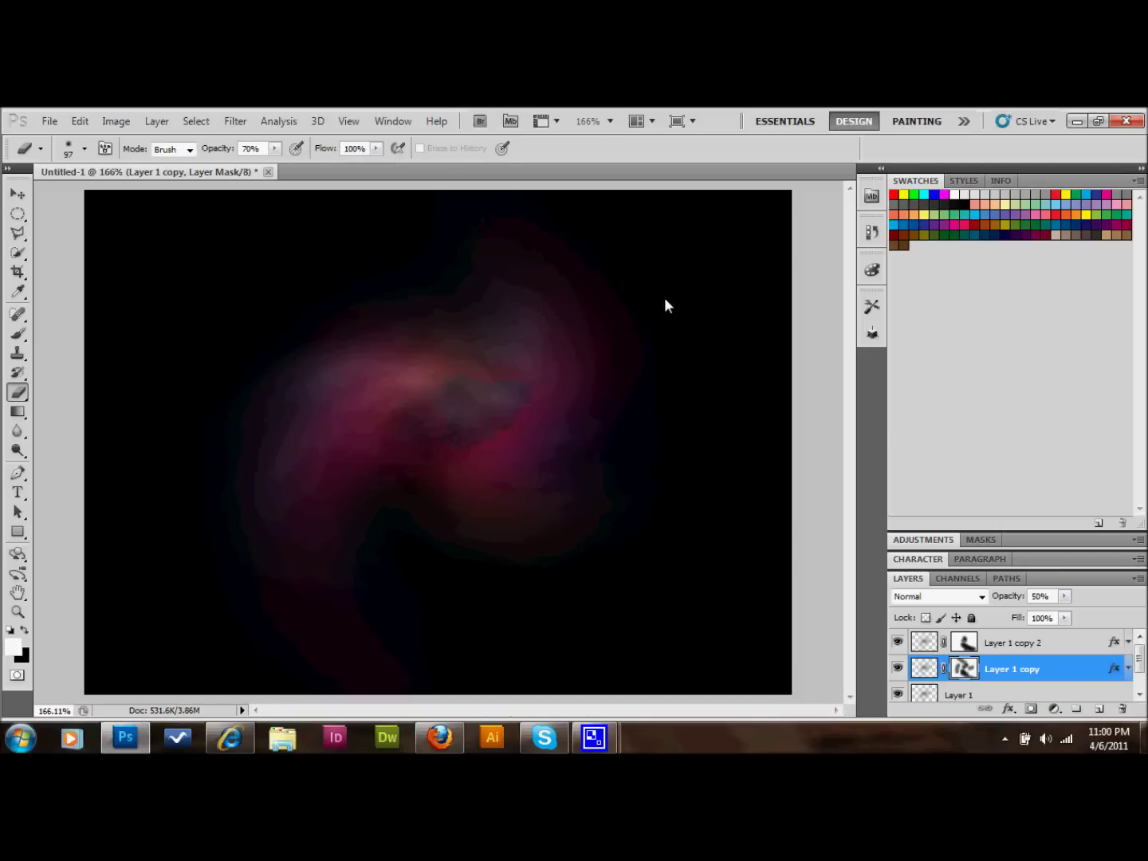
pyautogui.hotkey('ctrl', 'z')
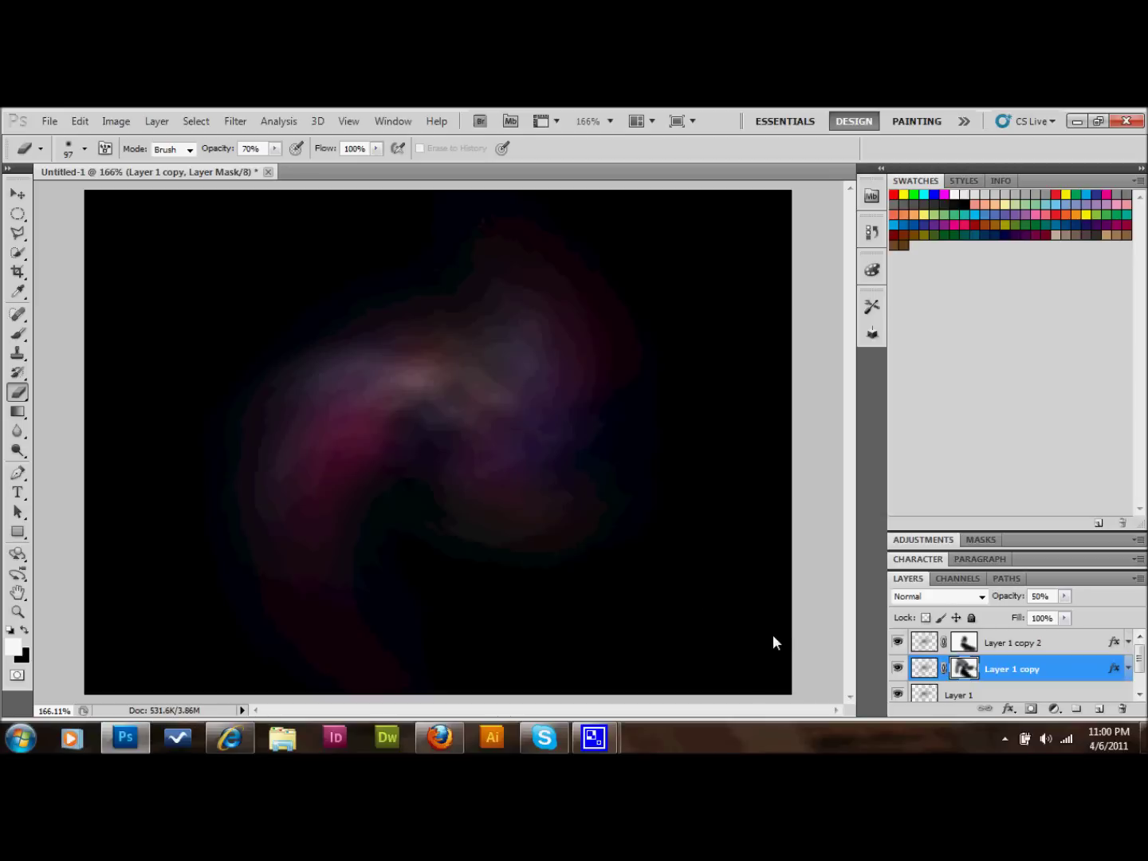
# Toggle Layer 1 copy and Layer 1 copy 2 visibility to compare, then select Layer 1 copy and Layer 1.
pyautogui.scroll(-1, 1005, 668)
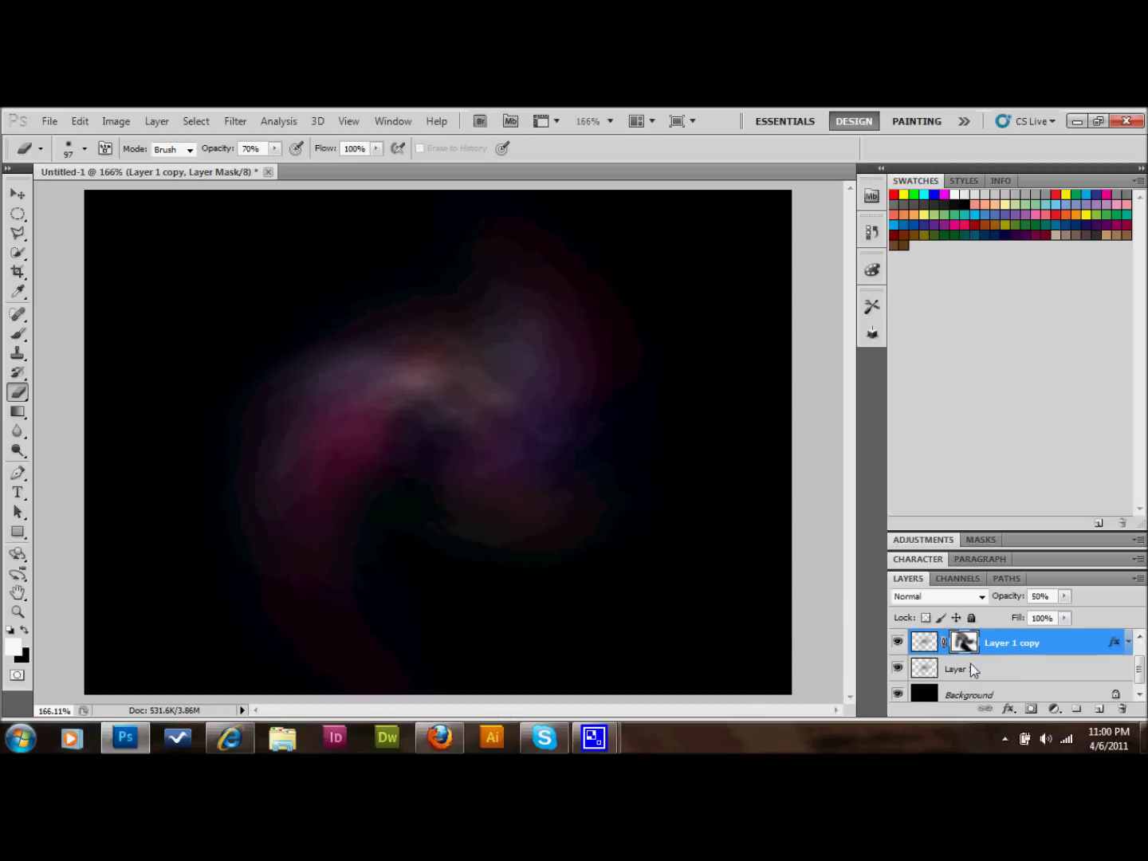
pyautogui.scroll(1, 971, 669)
pyautogui.click(898, 670)
pyautogui.click(899, 668)
pyautogui.click(898, 642)
pyautogui.click(898, 641)
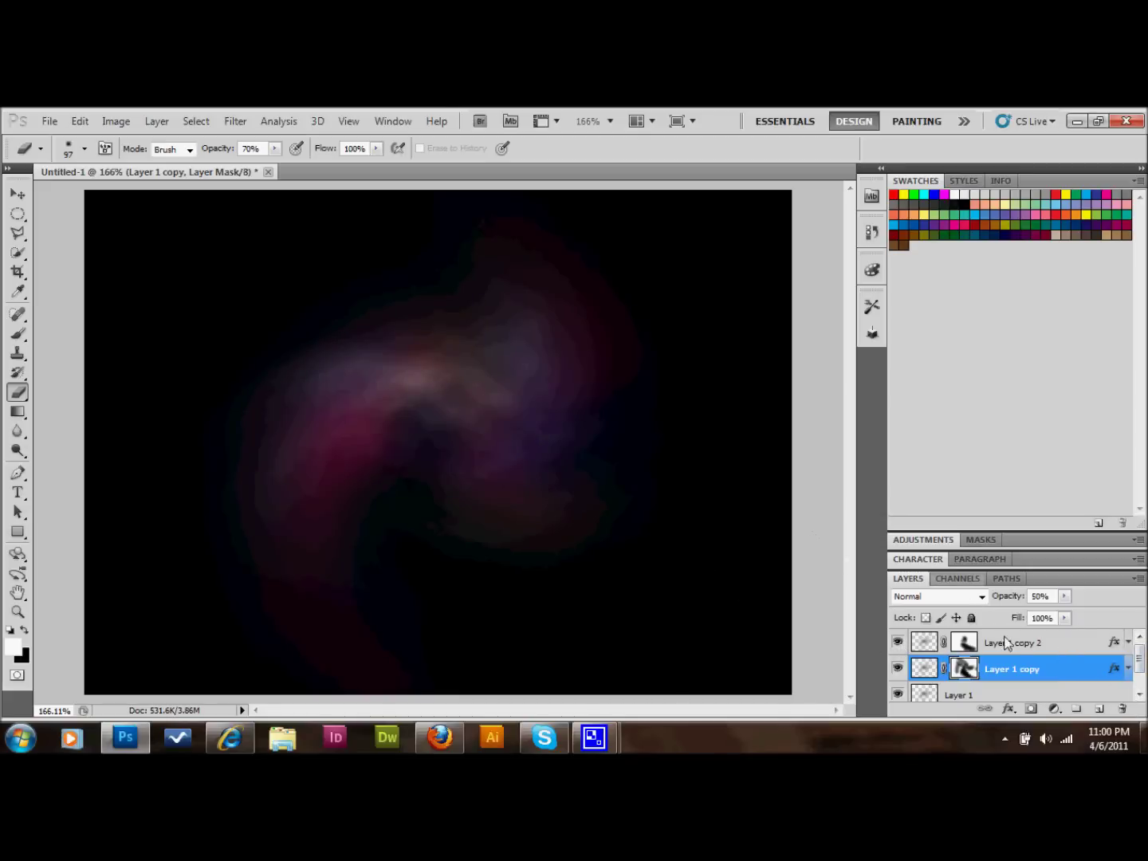
pyautogui.click(1068, 642)
pyautogui.scroll(-1, 1065, 641)
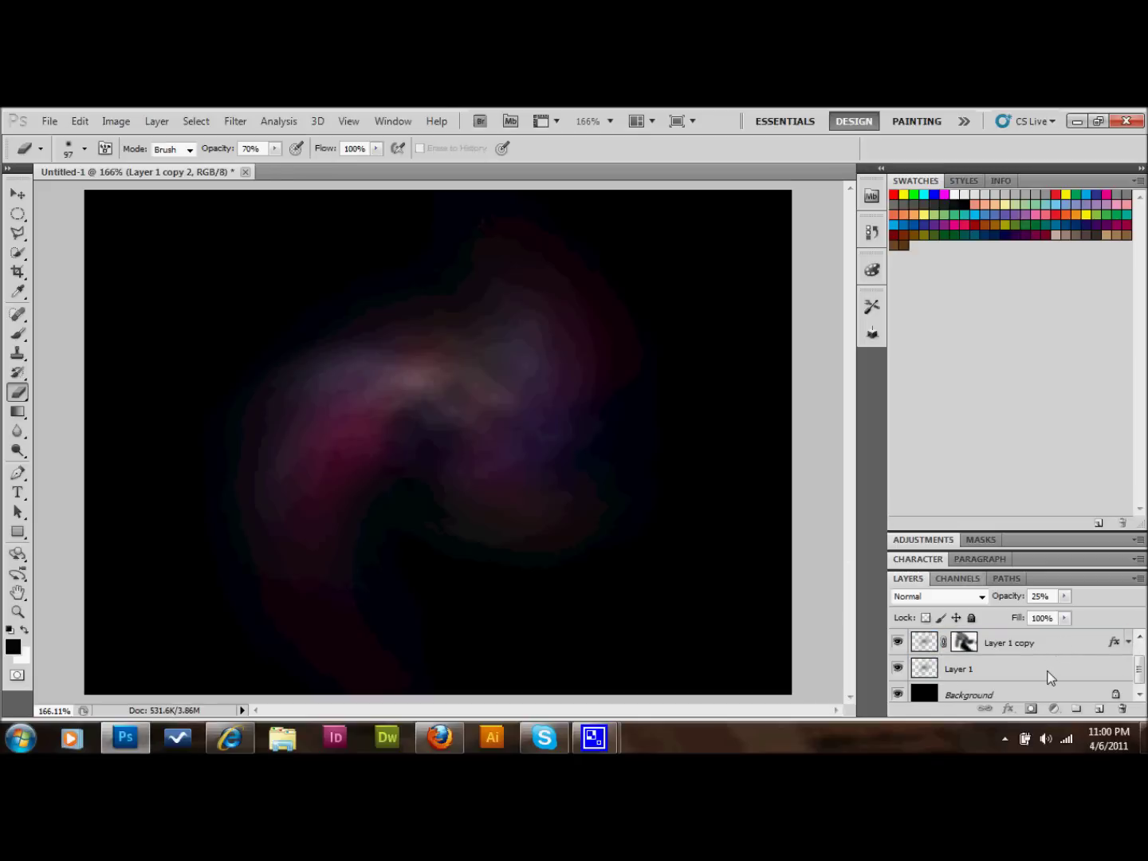
pyautogui.keyDown('shift'); pyautogui.click(1048, 671); pyautogui.keyUp('shift')
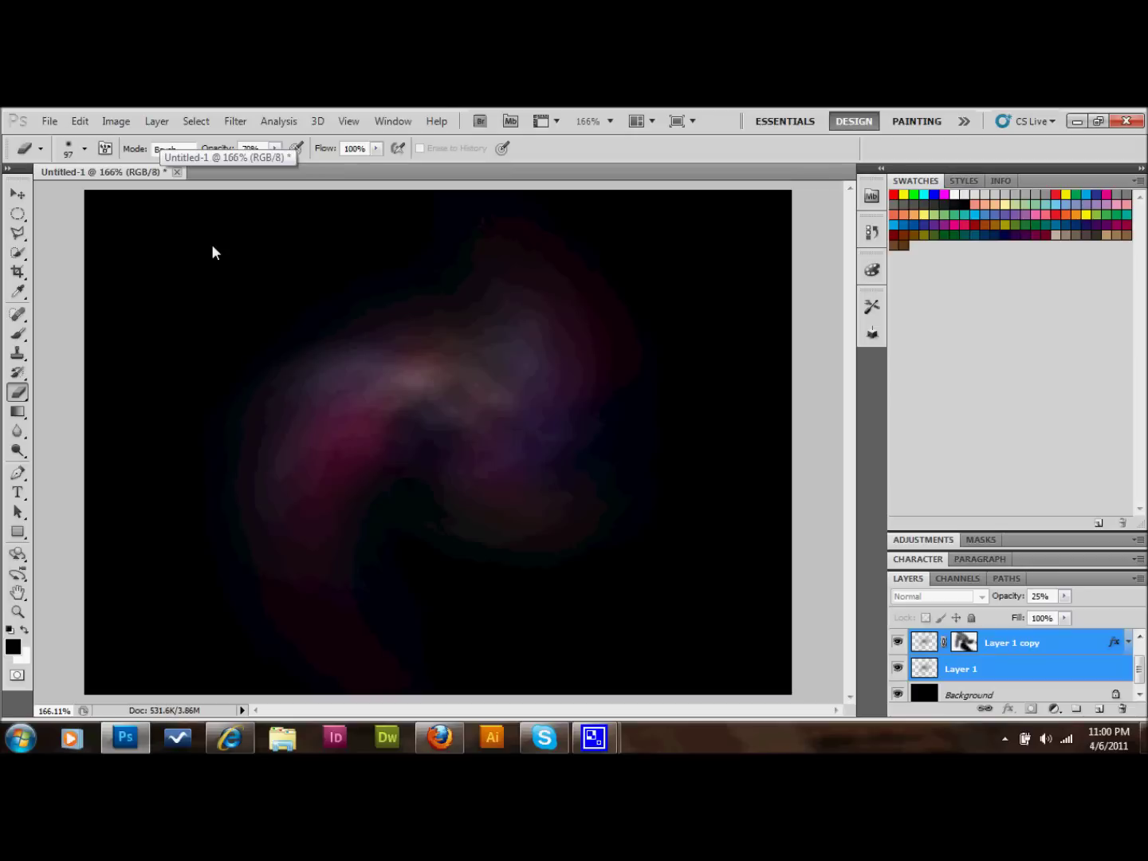
# Apply Edit > Transform > Perspective, pulling the top corners inward into a trapezoid.
pyautogui.click(85, 125)
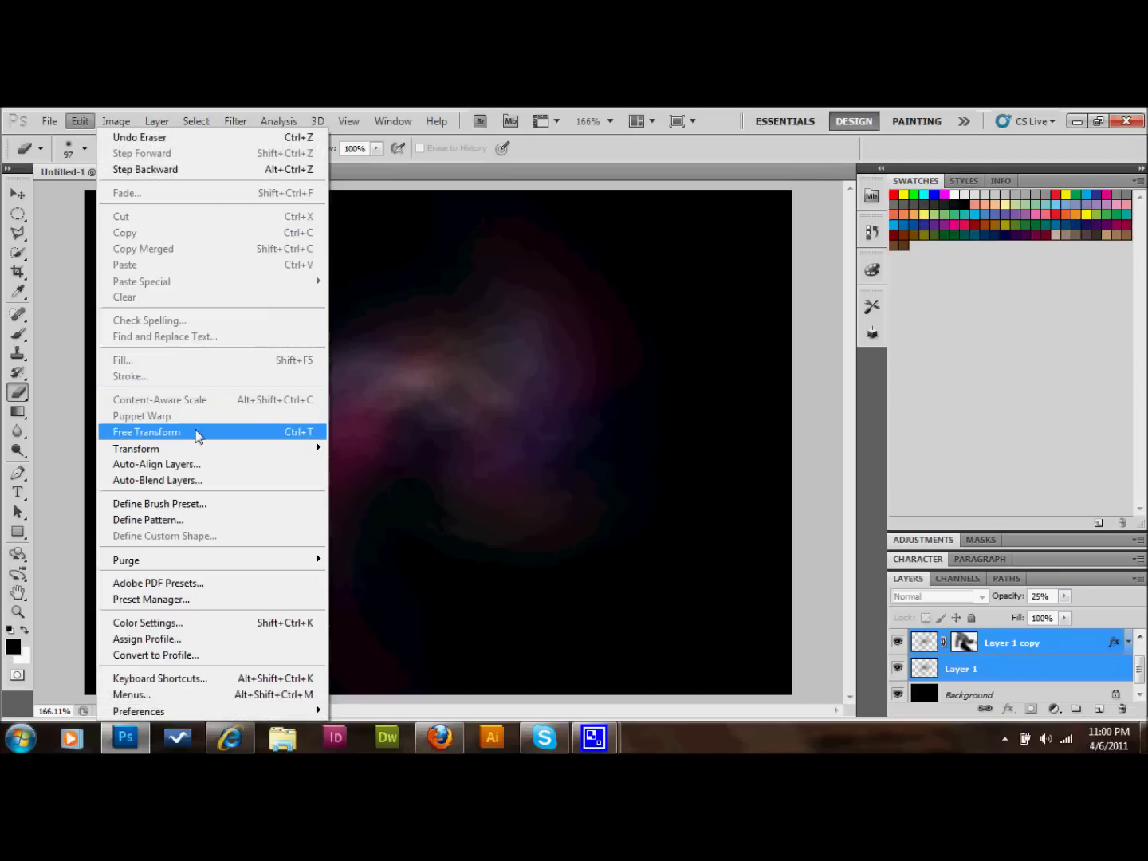
pyautogui.moveTo(254, 451)
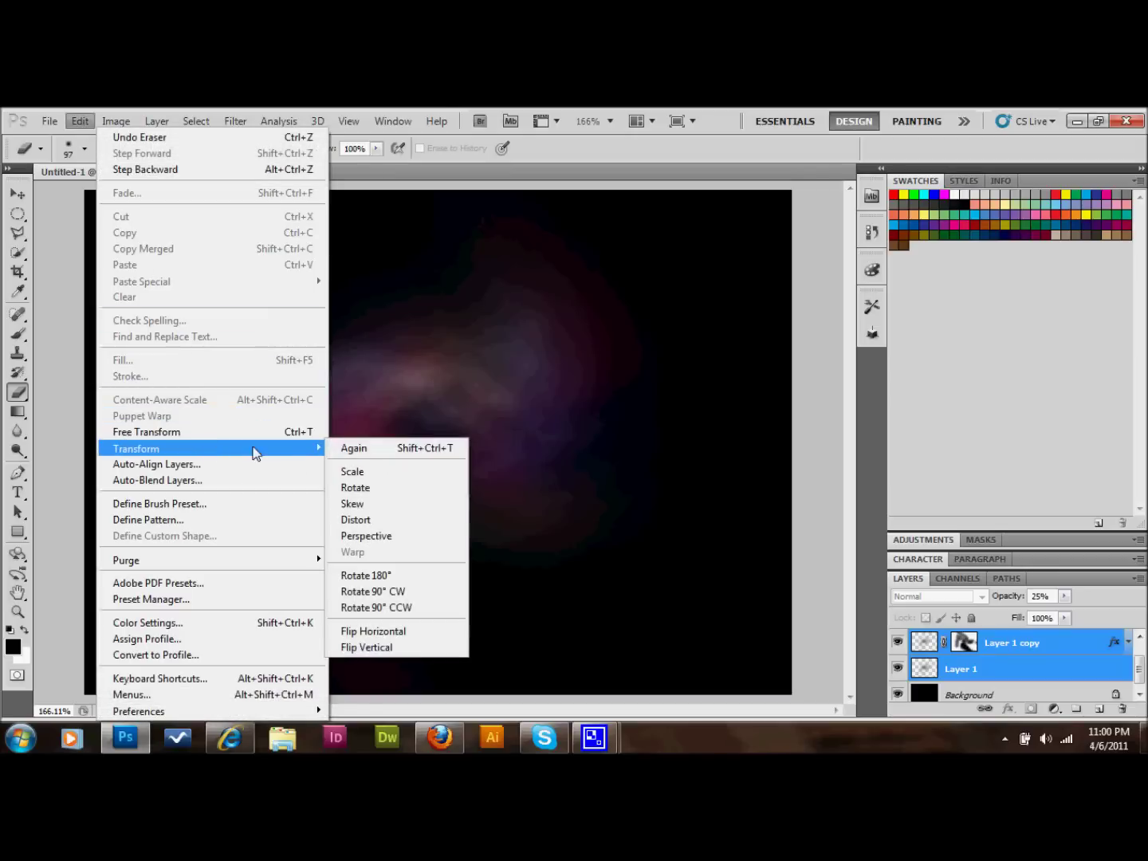
pyautogui.click(384, 535)
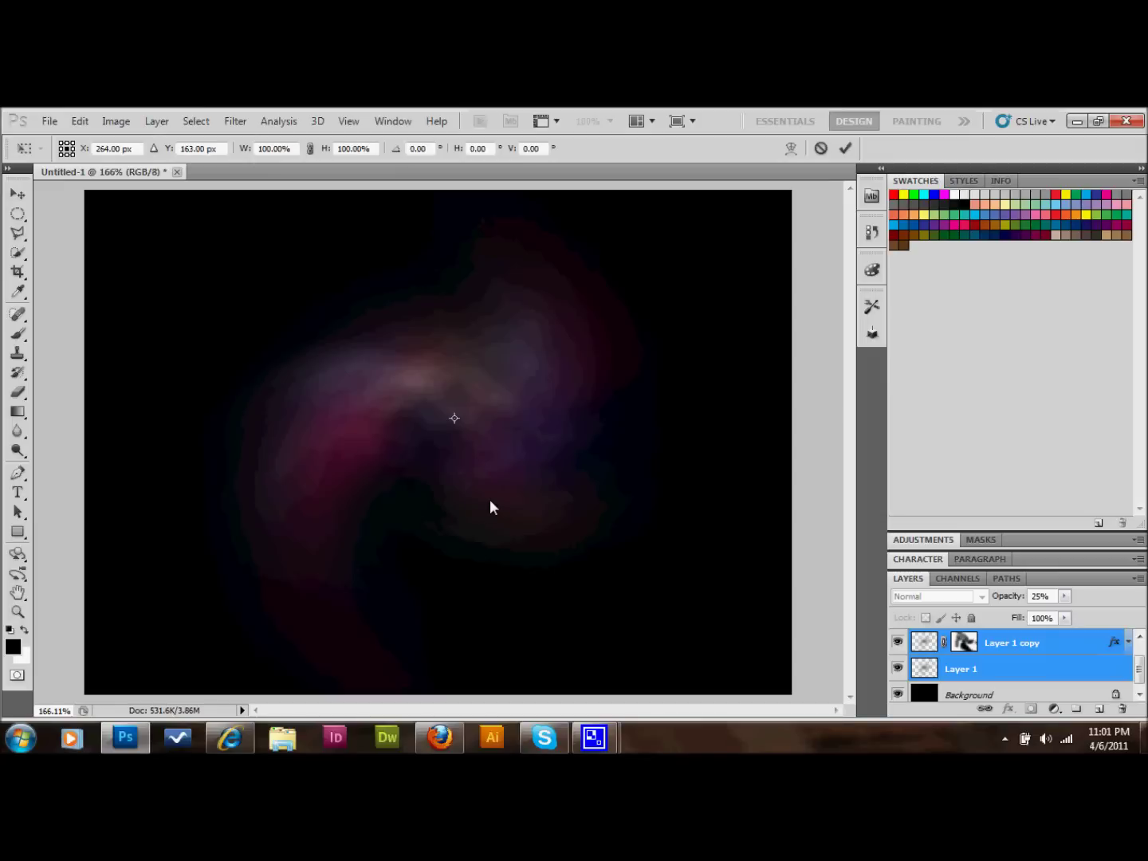
pyautogui.hotkey('ctrl', '0')
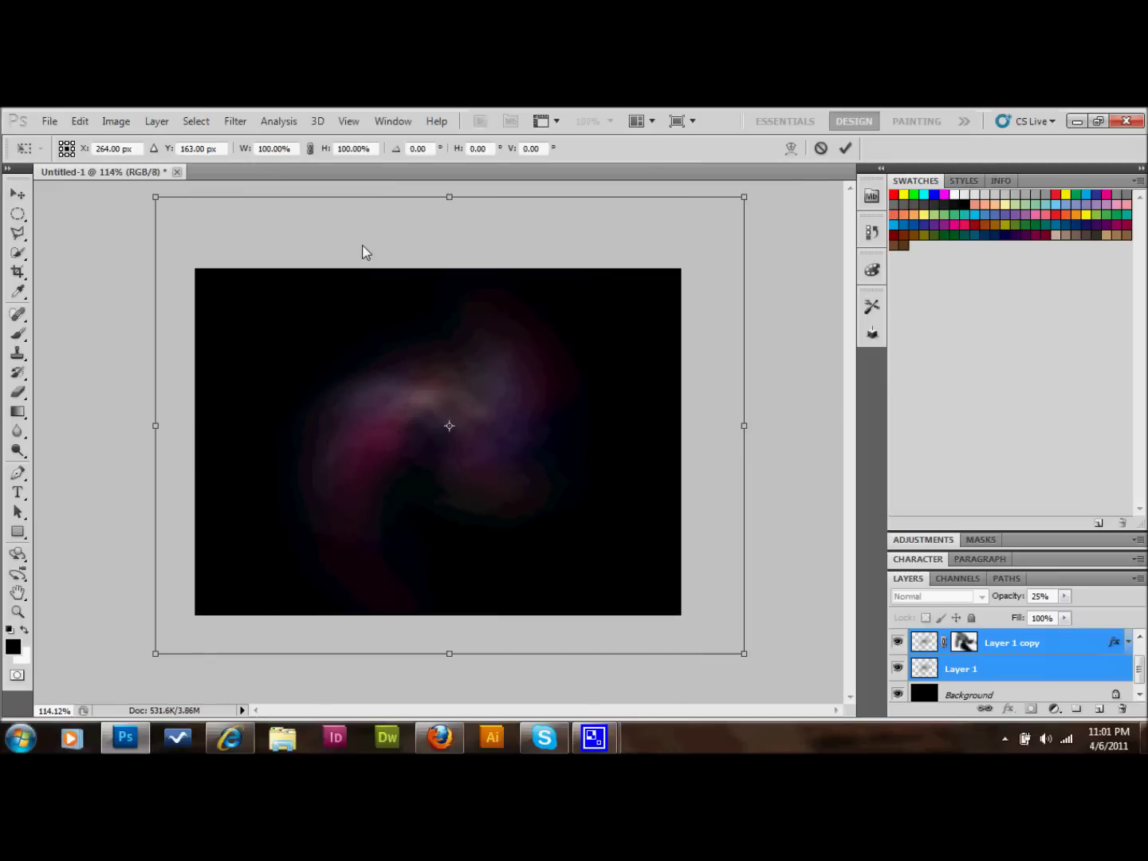
pyautogui.moveTo(162, 196); pyautogui.dragTo(350, 305)
pyautogui.press('Return')
pyautogui.press('e')
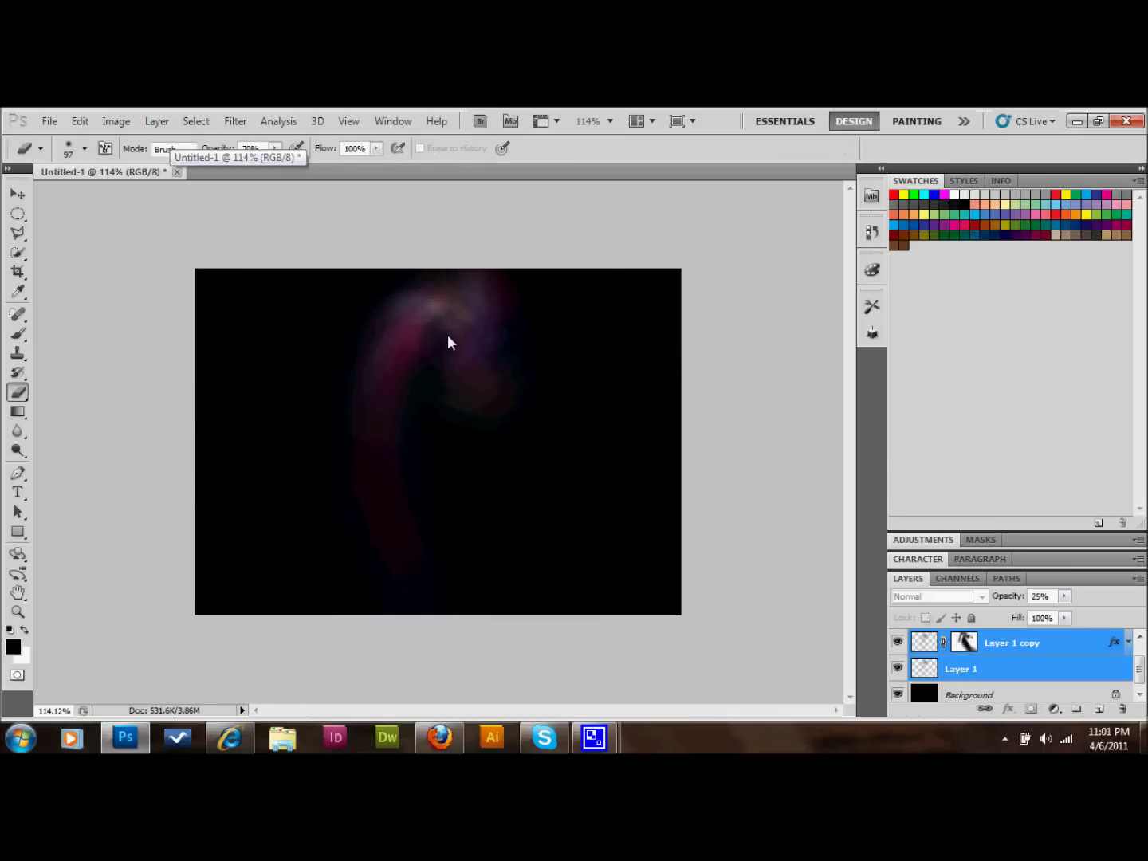
# Rotate the nebula layers about -69°, shift them up-left, and duplicate with Ctrl+J.
pyautogui.hotkey('ctrl', 't')
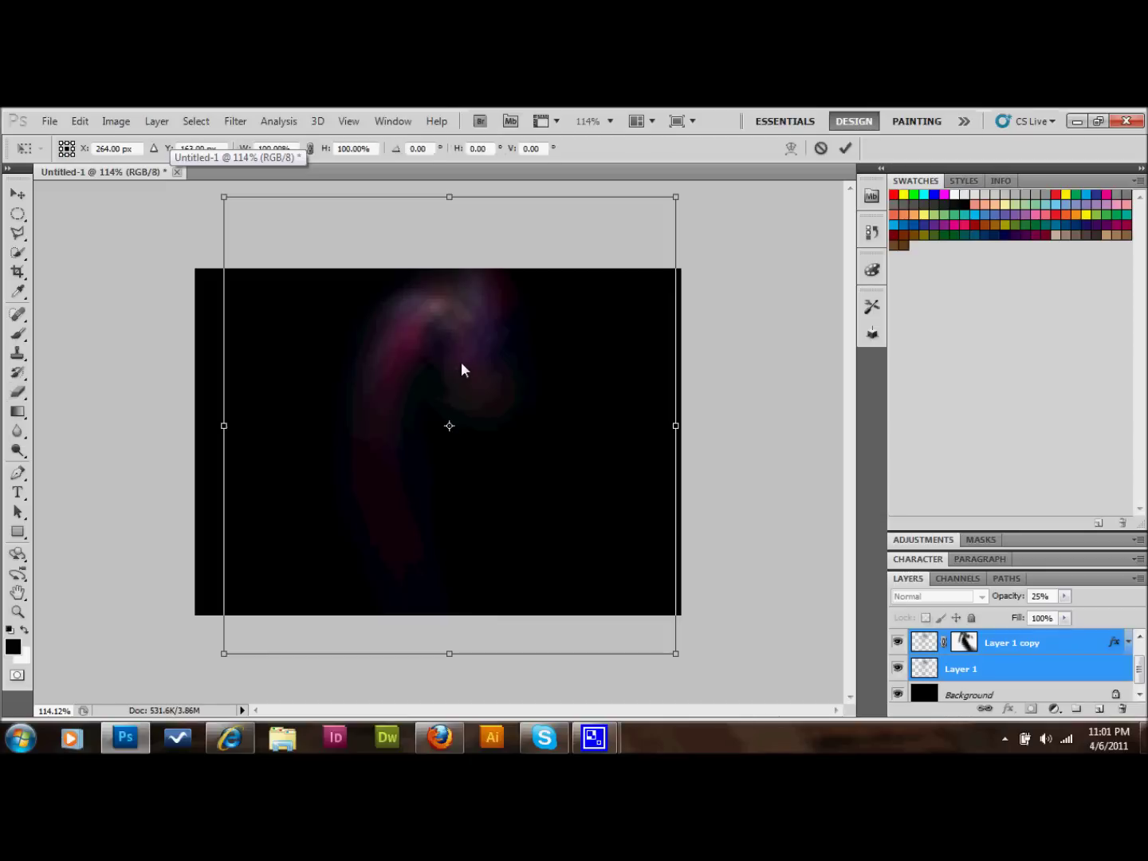
pyautogui.moveTo(692, 676); pyautogui.dragTo(685, 323)
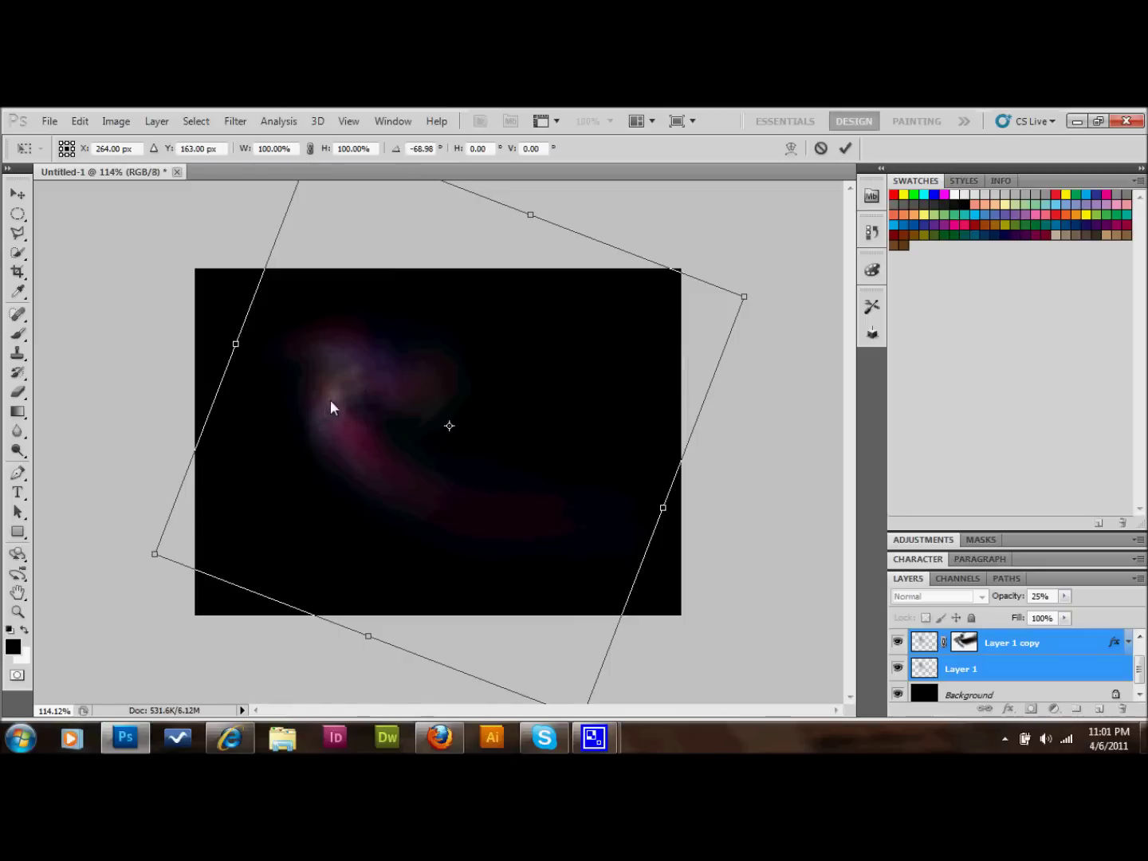
pyautogui.moveTo(336, 404); pyautogui.dragTo(306, 385)
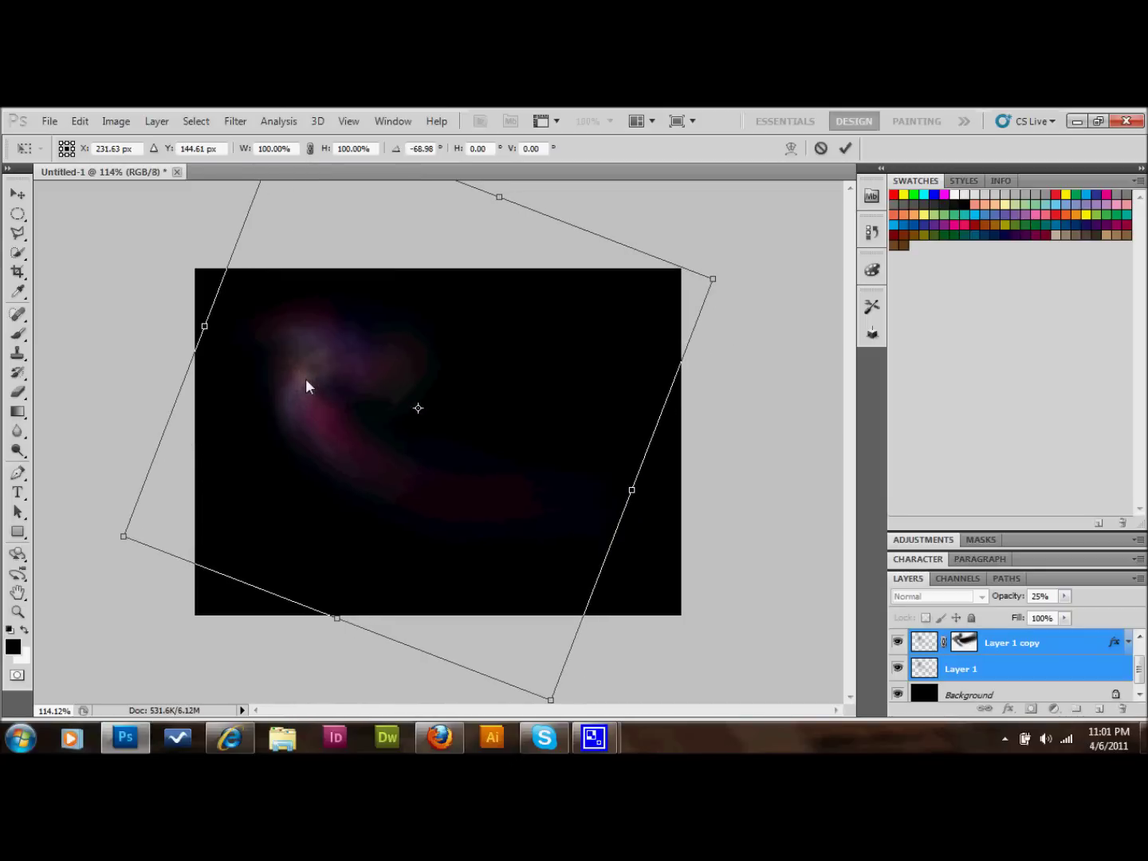
pyautogui.press('Return')
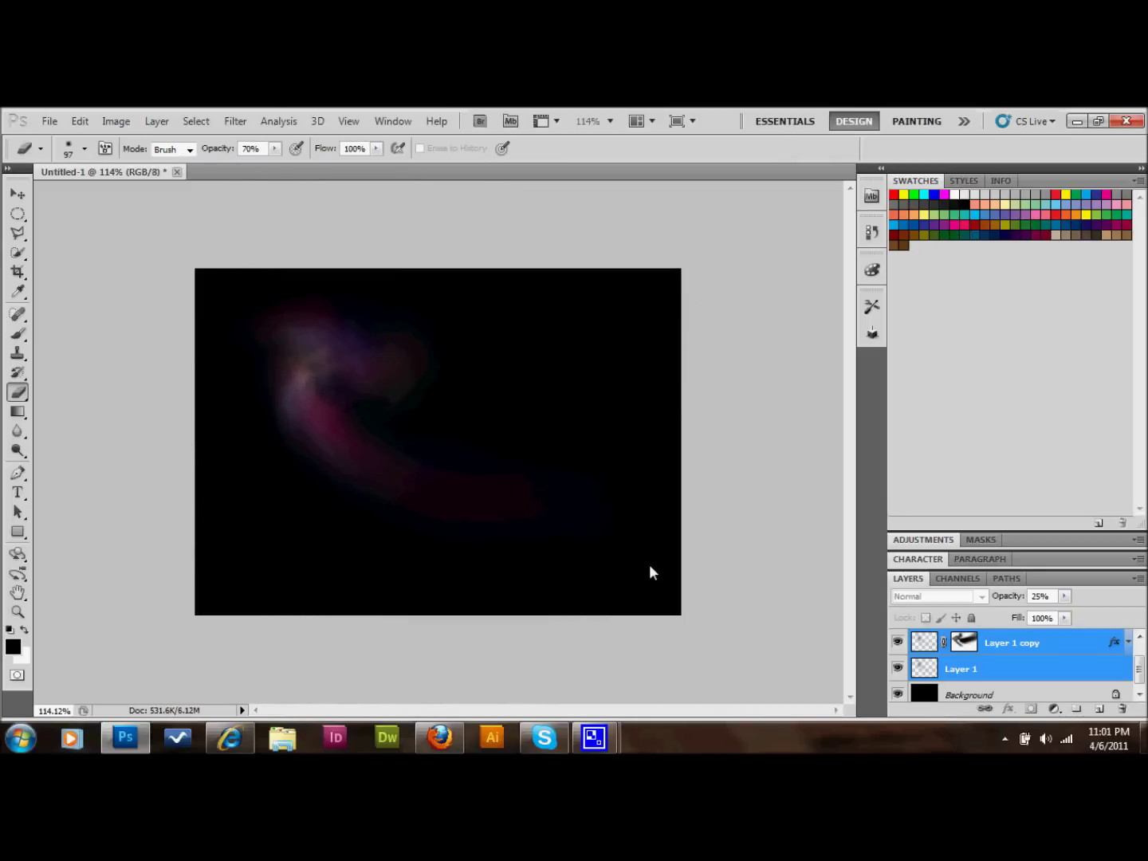
pyautogui.hotkey('ctrl', 'j')
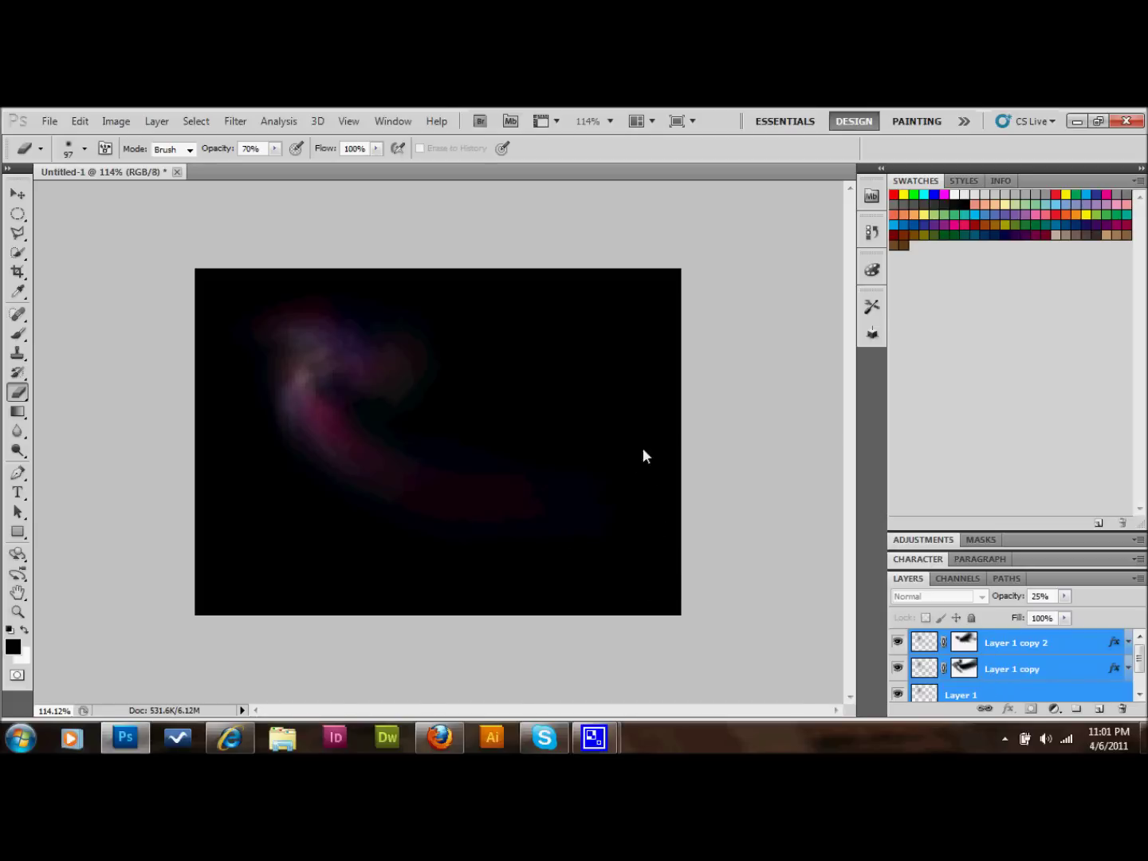
# Compare Layer 1 copy's visibility, then paint white on its mask over the lower-right glow.
pyautogui.click(1062, 671)
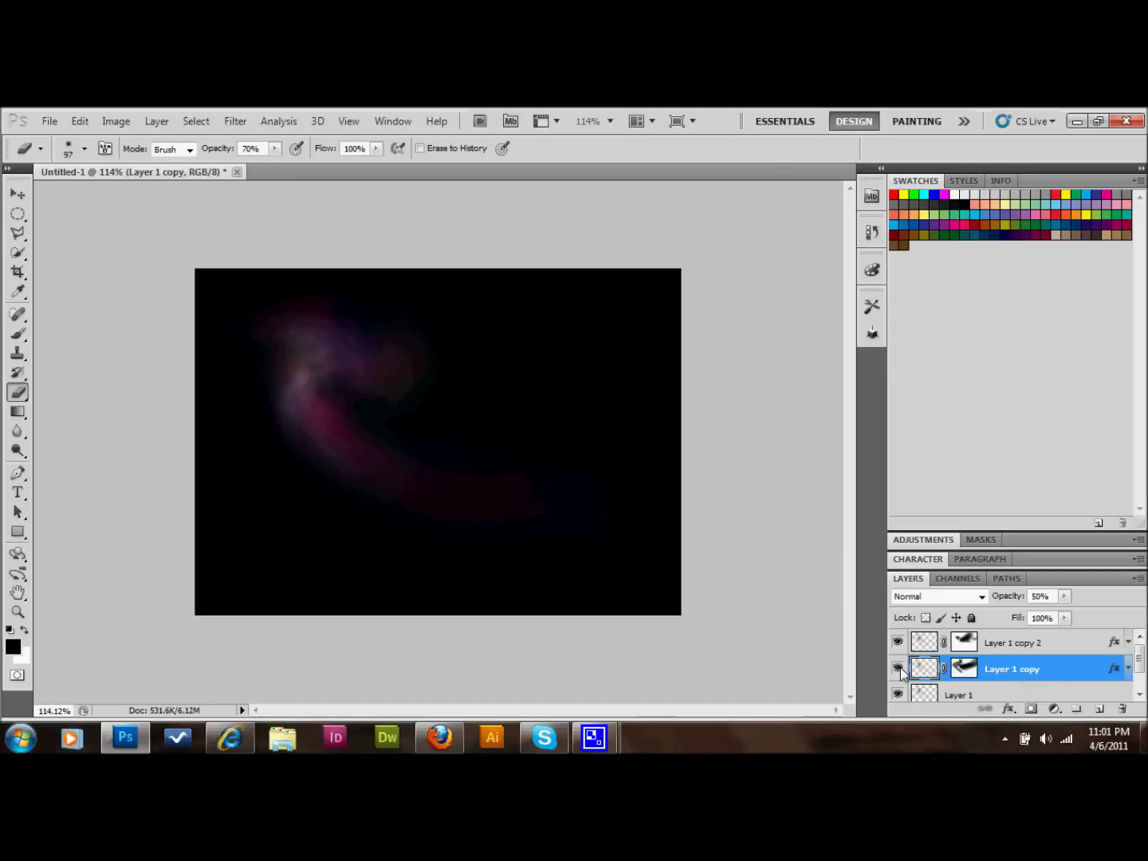
pyautogui.click(898, 668)
pyautogui.click(899, 668)
pyautogui.click(898, 668)
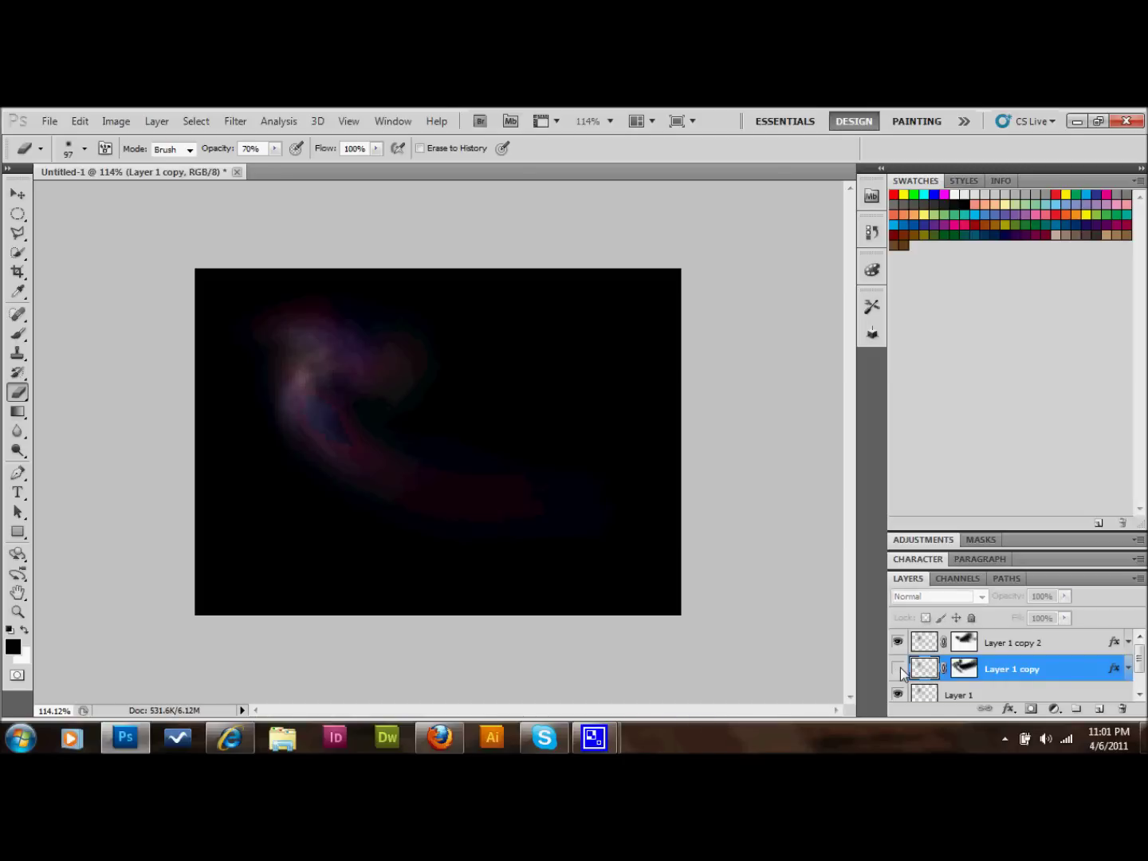
pyautogui.click(898, 668)
pyautogui.click(965, 670)
pyautogui.press('x')
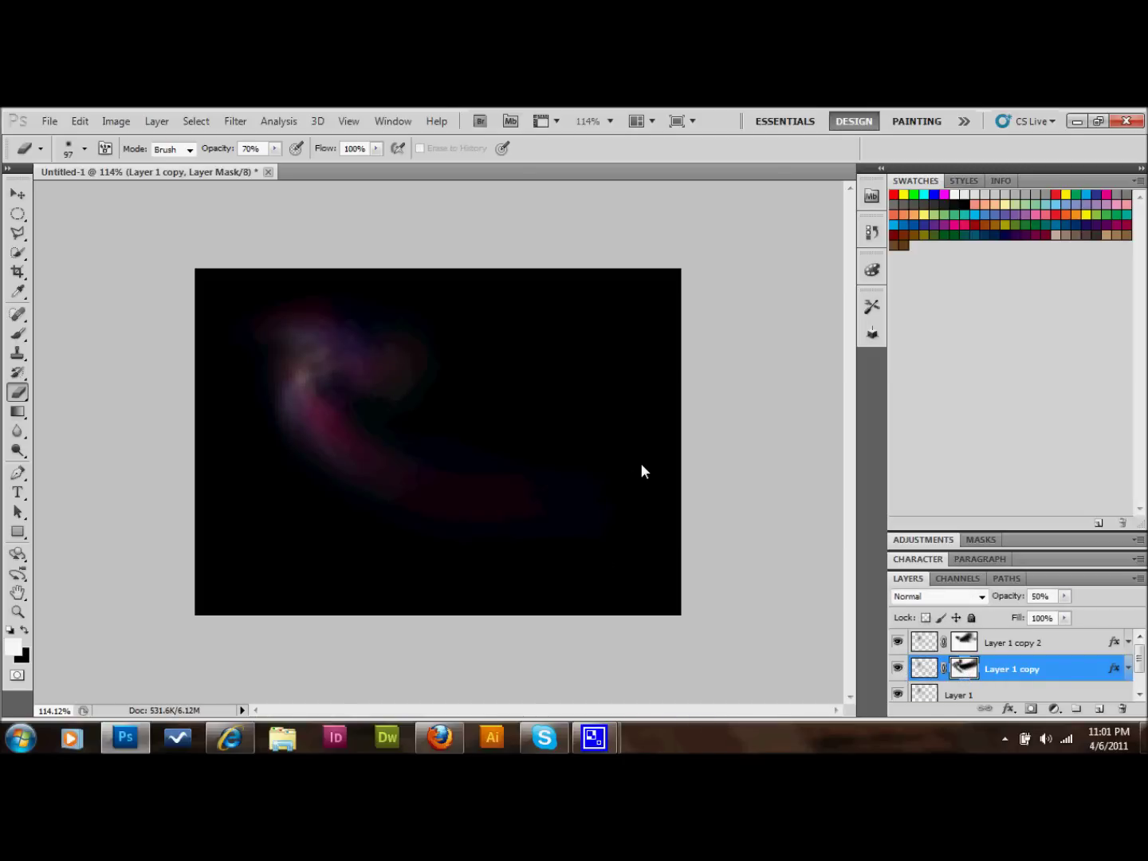
pyautogui.moveTo(618, 534)
pyautogui.mouseDown()
pyautogui.moveTo(625, 554)
pyautogui.moveTo(539, 607)
pyautogui.mouseUp()
# Select Layer 1 copy 2 through Layer 1 together.
pyautogui.click(1058, 642)
pyautogui.scroll(-1, 1054, 650)
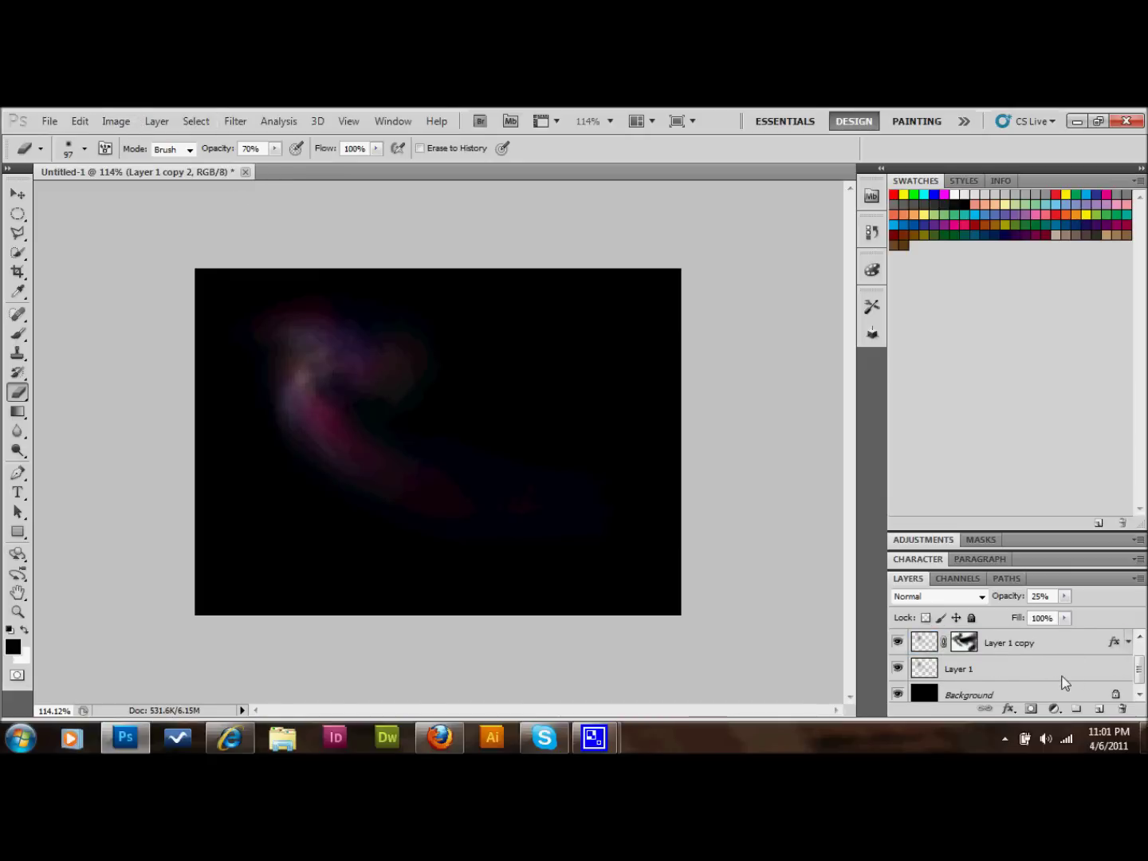
pyautogui.keyDown('shift'); pyautogui.click(1044, 668); pyautogui.keyUp('shift')
pyautogui.scroll(1, 999, 658)
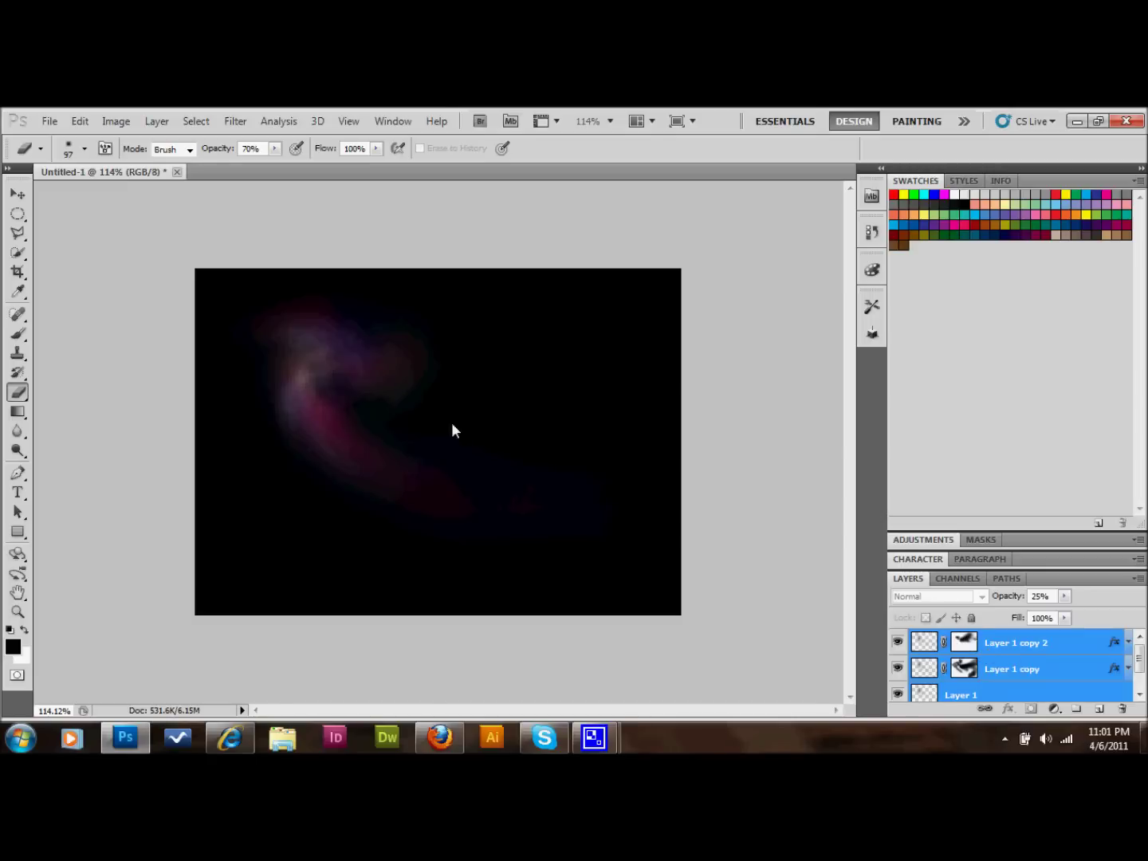
# Apply Edit > Transform > Distort, moving the top-left, top-right and bottom-left corners inward.
pyautogui.click(79, 120)
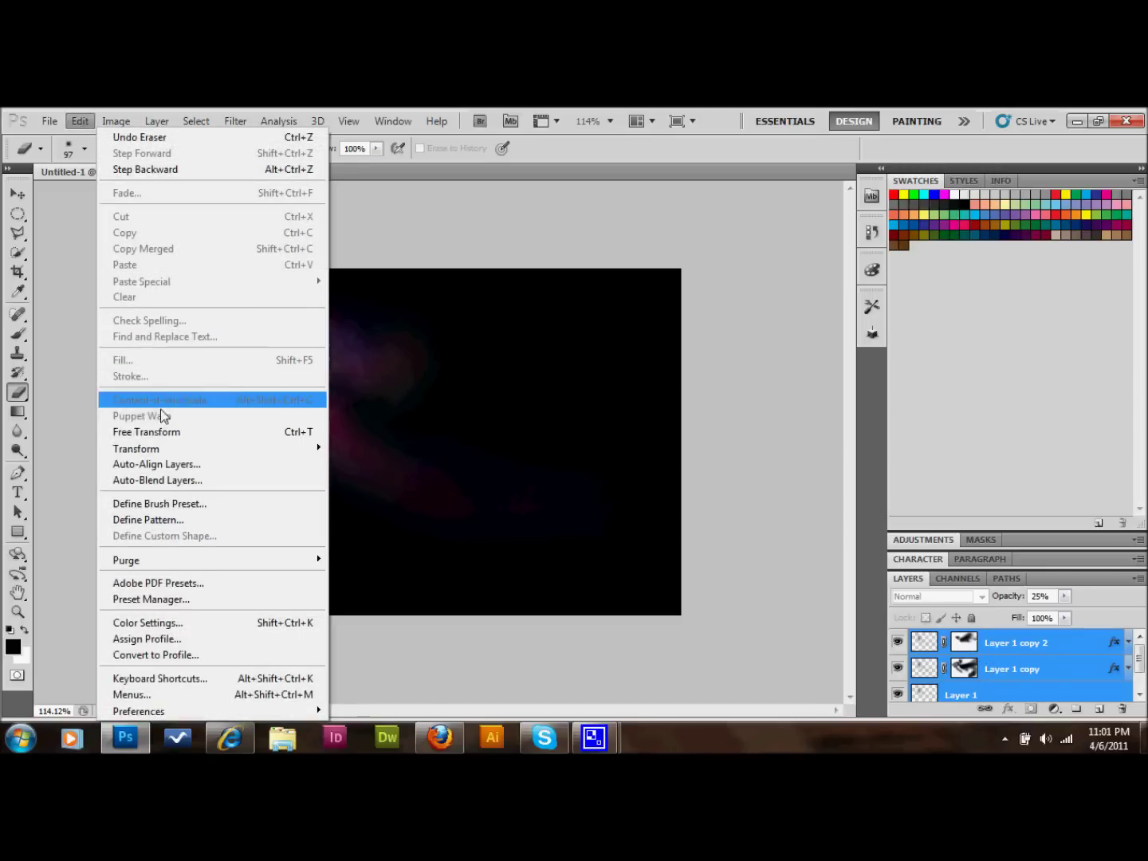
pyautogui.moveTo(263, 453)
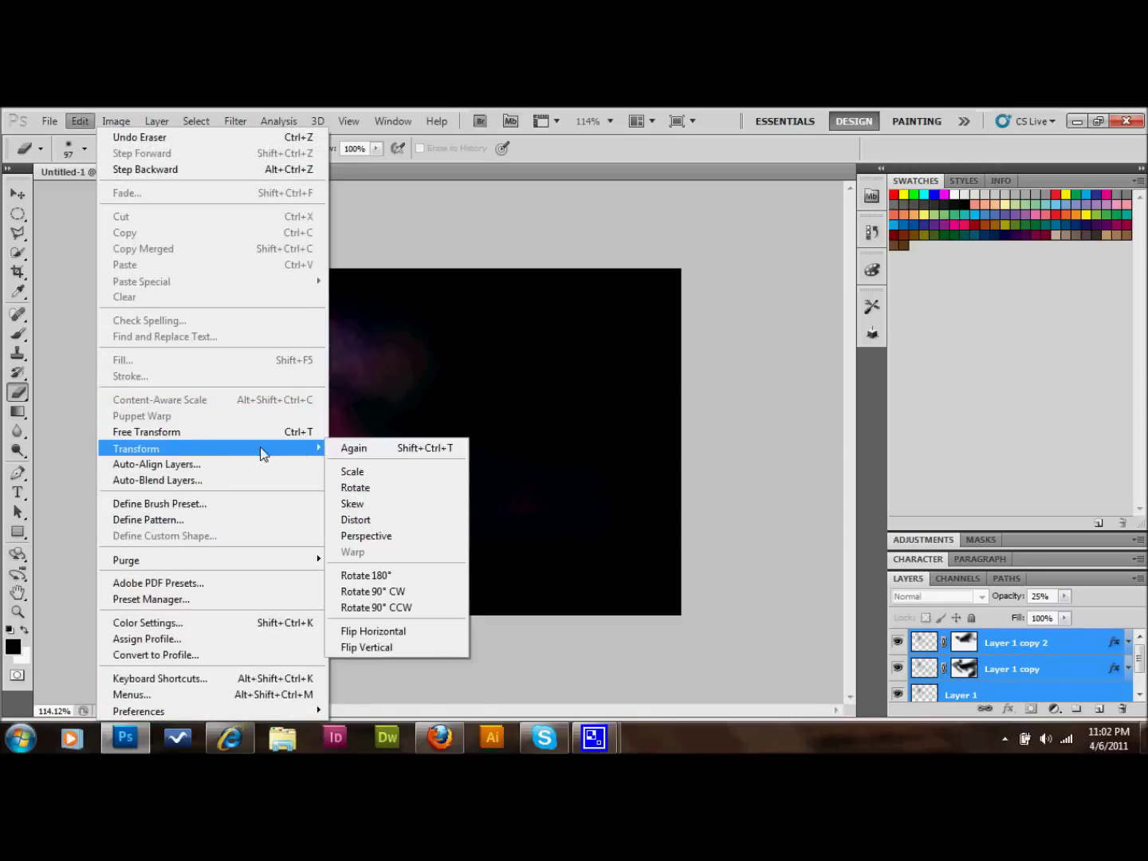
pyautogui.click(357, 519)
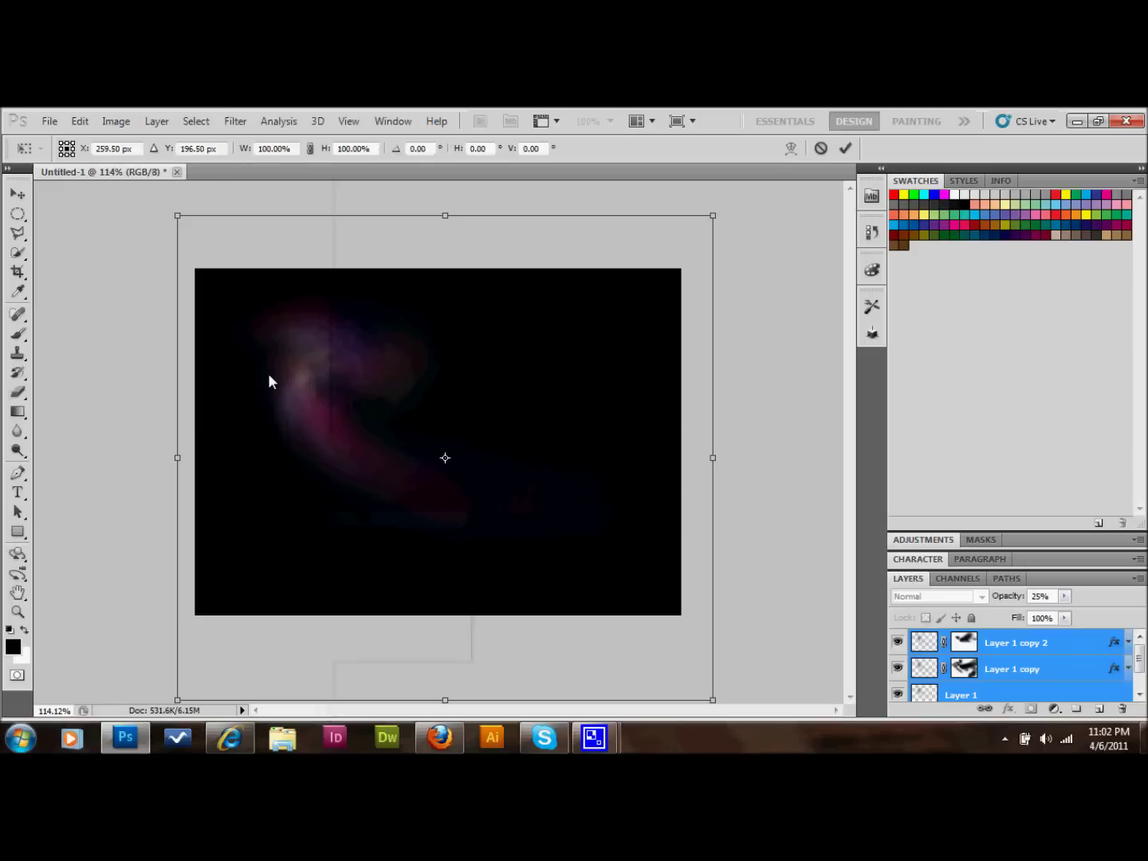
pyautogui.moveTo(176, 215); pyautogui.dragTo(84, 143)
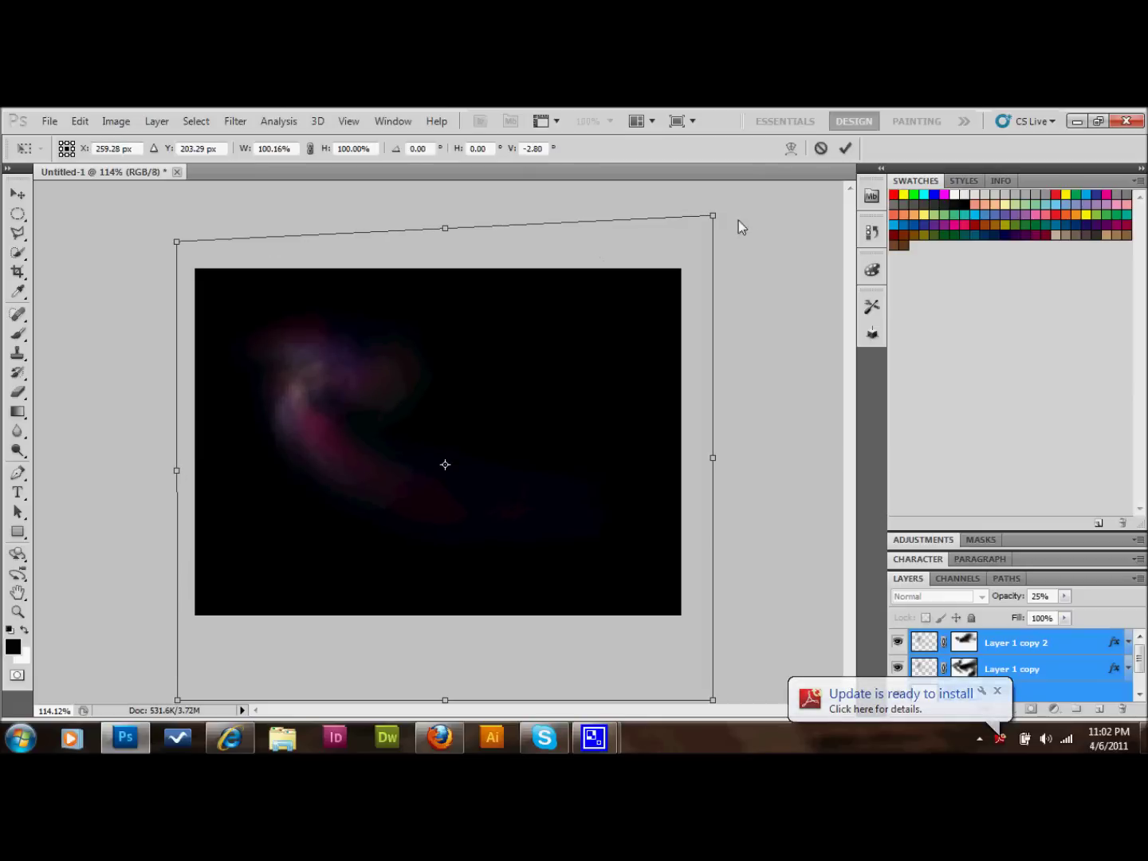
pyautogui.moveTo(714, 218); pyautogui.dragTo(706, 270)
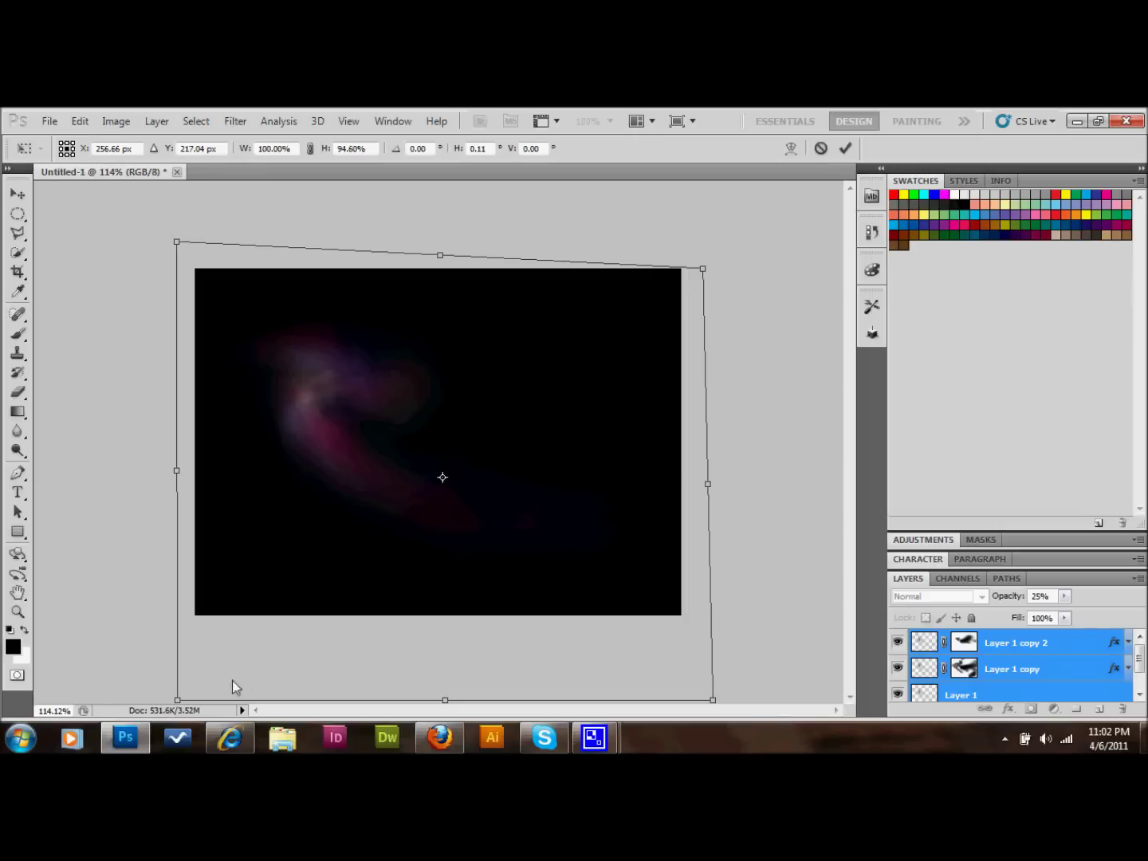
pyautogui.moveTo(176, 700); pyautogui.dragTo(194, 644)
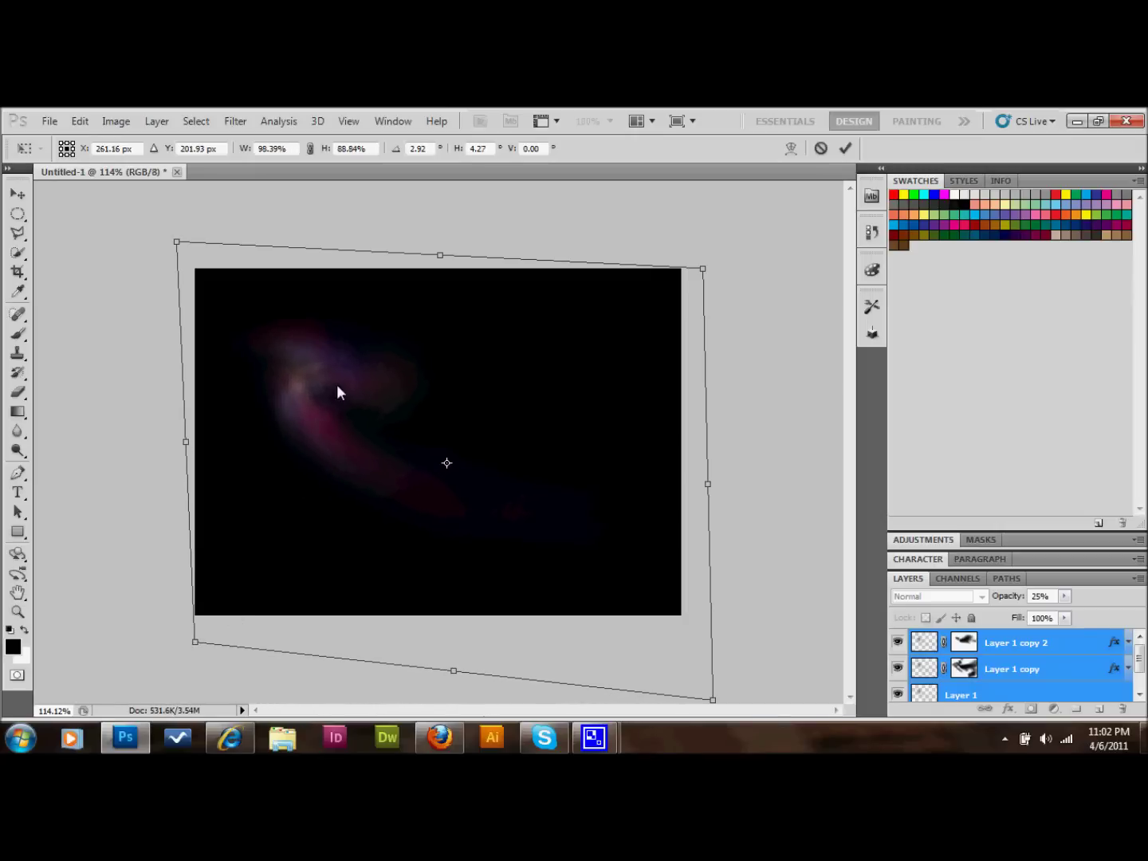
pyautogui.press('Return')
pyautogui.press('e')
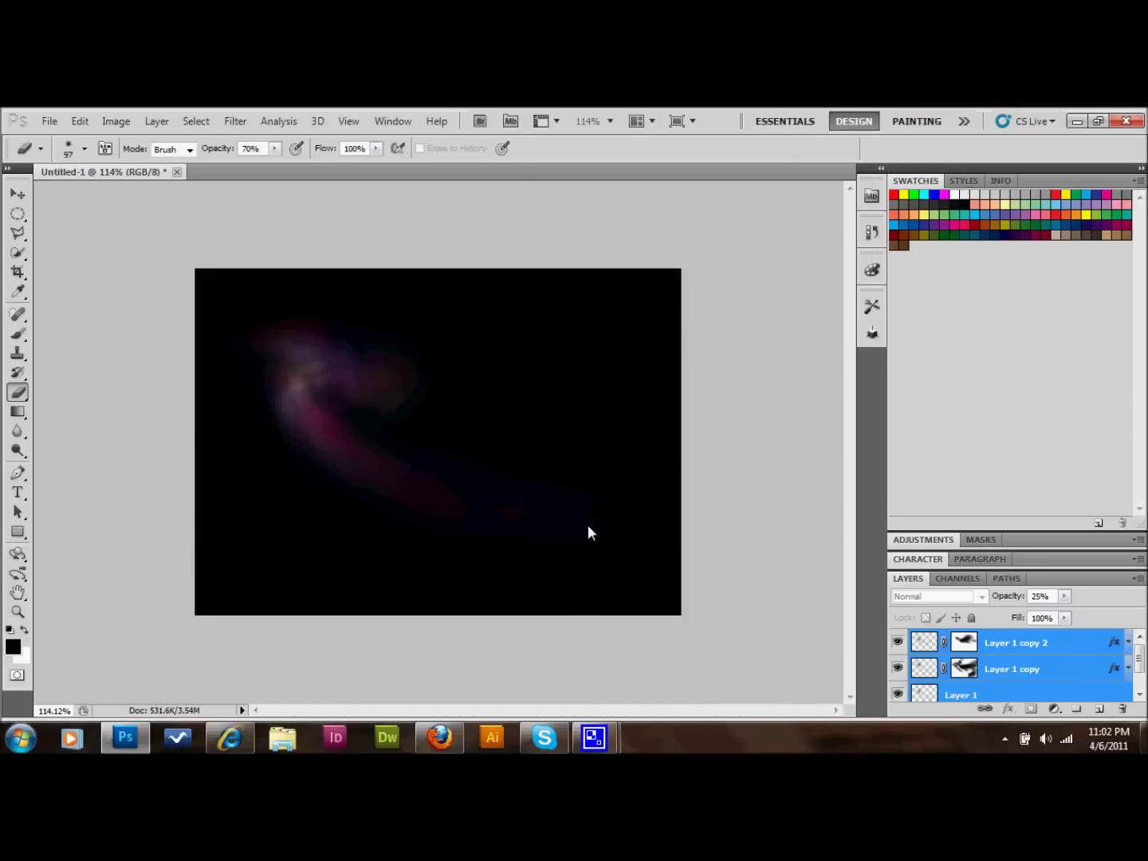
pyautogui.scroll(2, 649, 520)
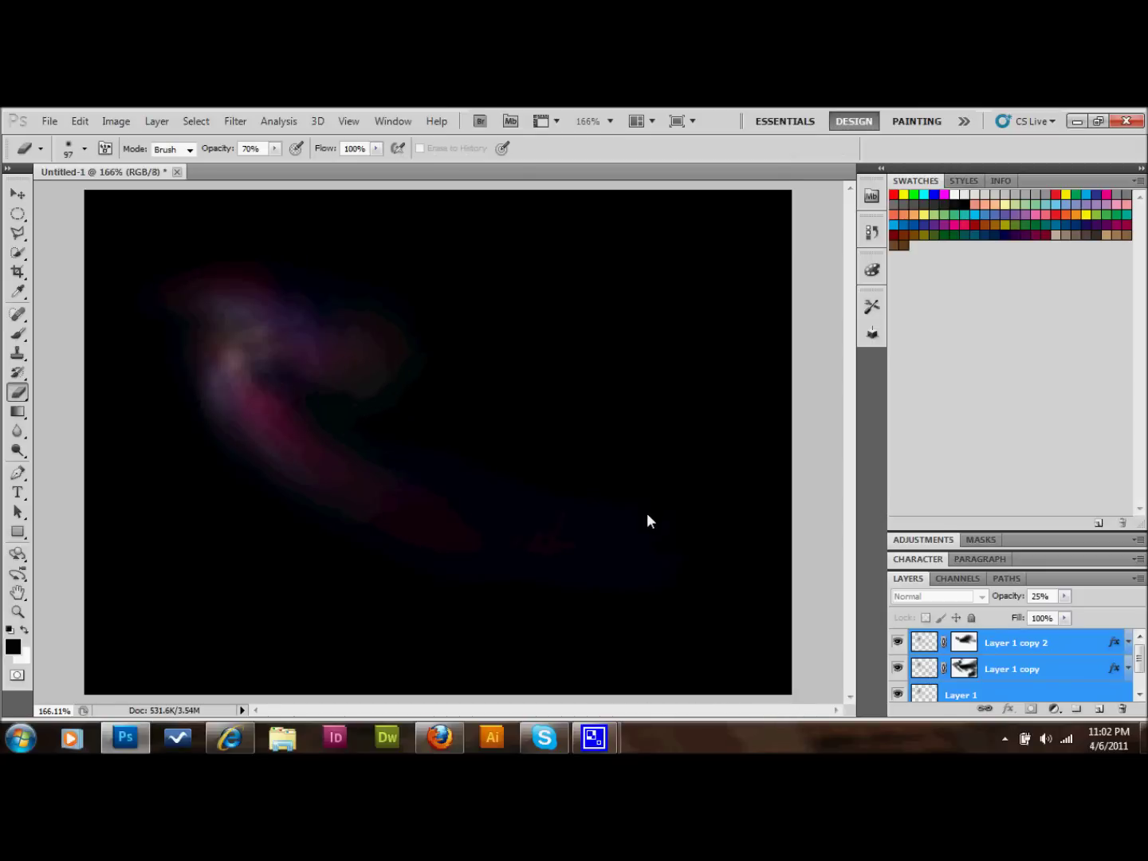
pyautogui.press('z')
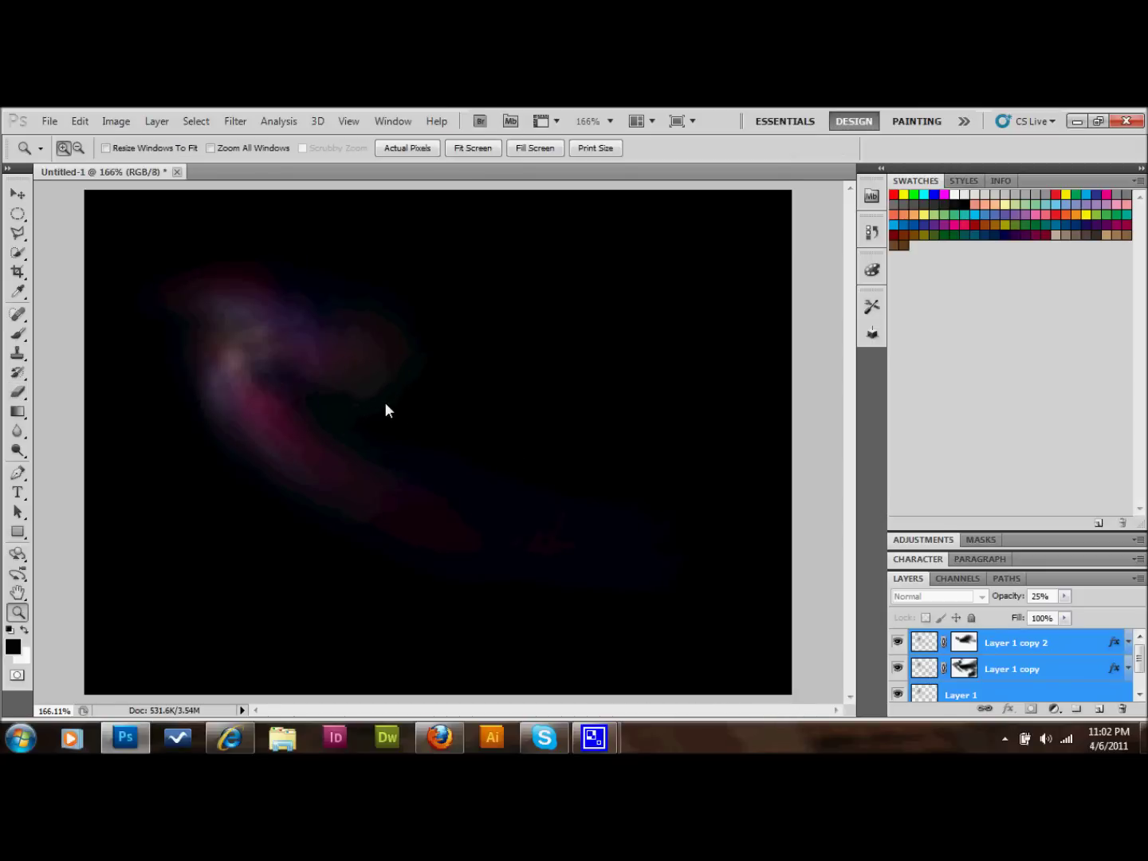
pyautogui.moveTo(414, 423); pyautogui.dragTo(420, 420)
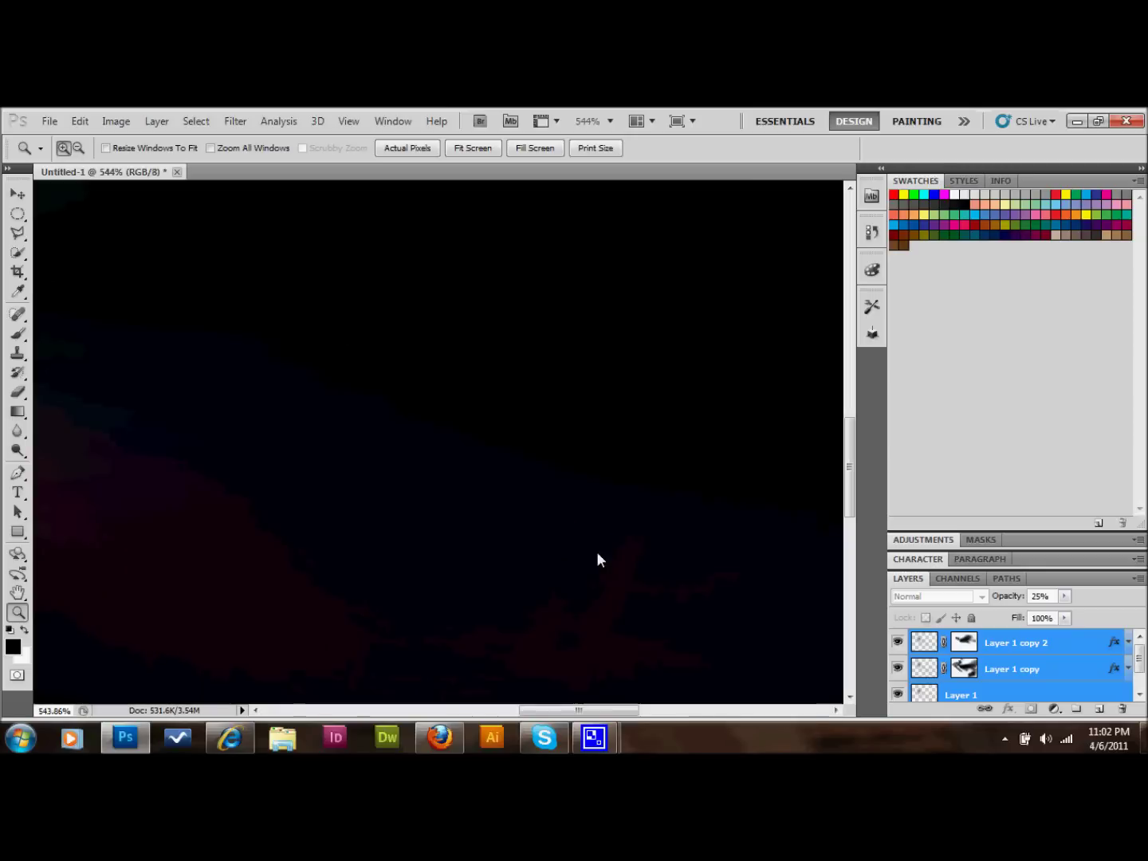
pyautogui.hotkey('ctrl', '0')
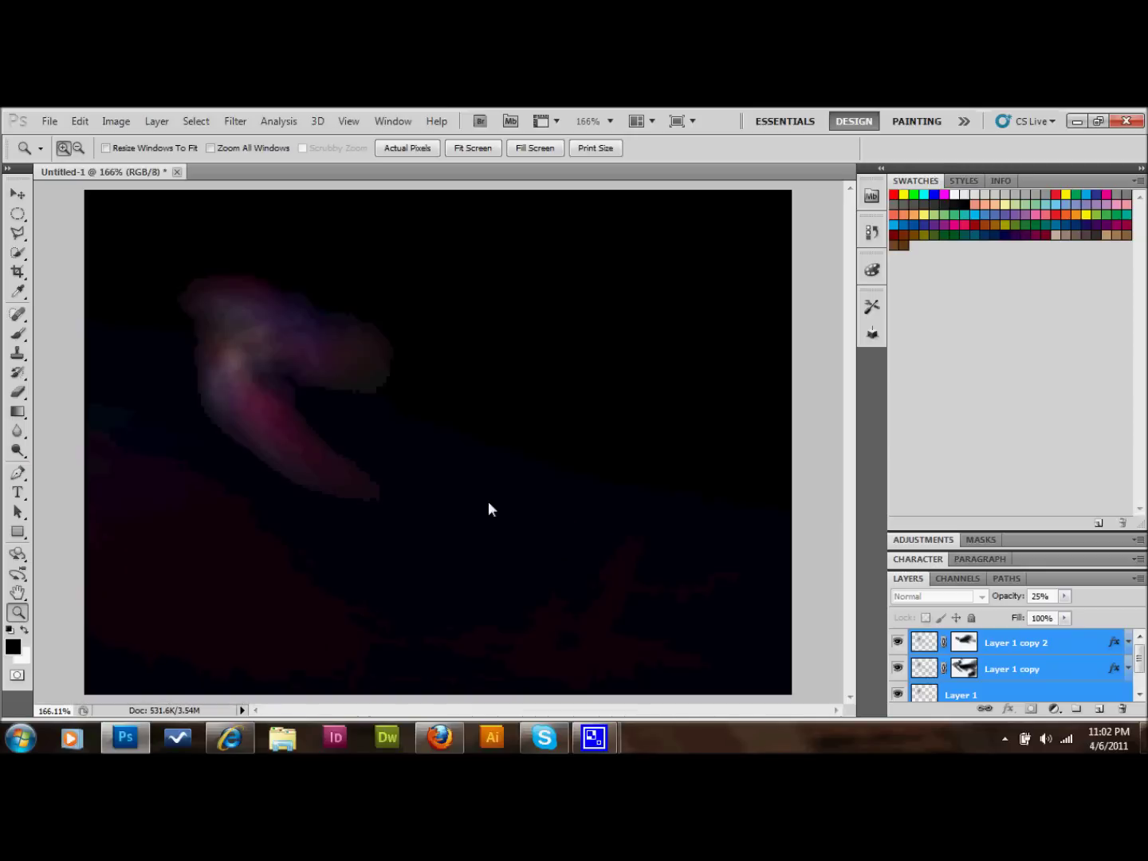
pyautogui.moveTo(458, 463); pyautogui.dragTo(835, 682)
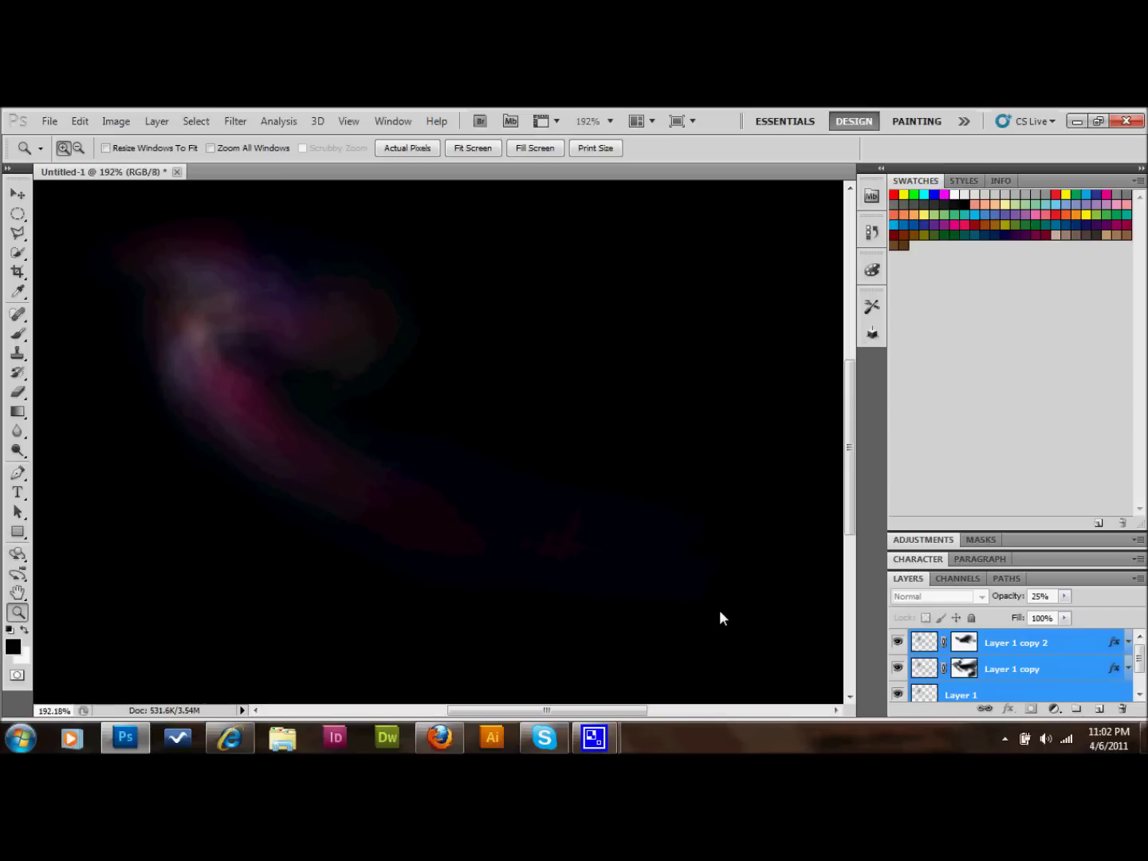
pyautogui.click(18, 194)
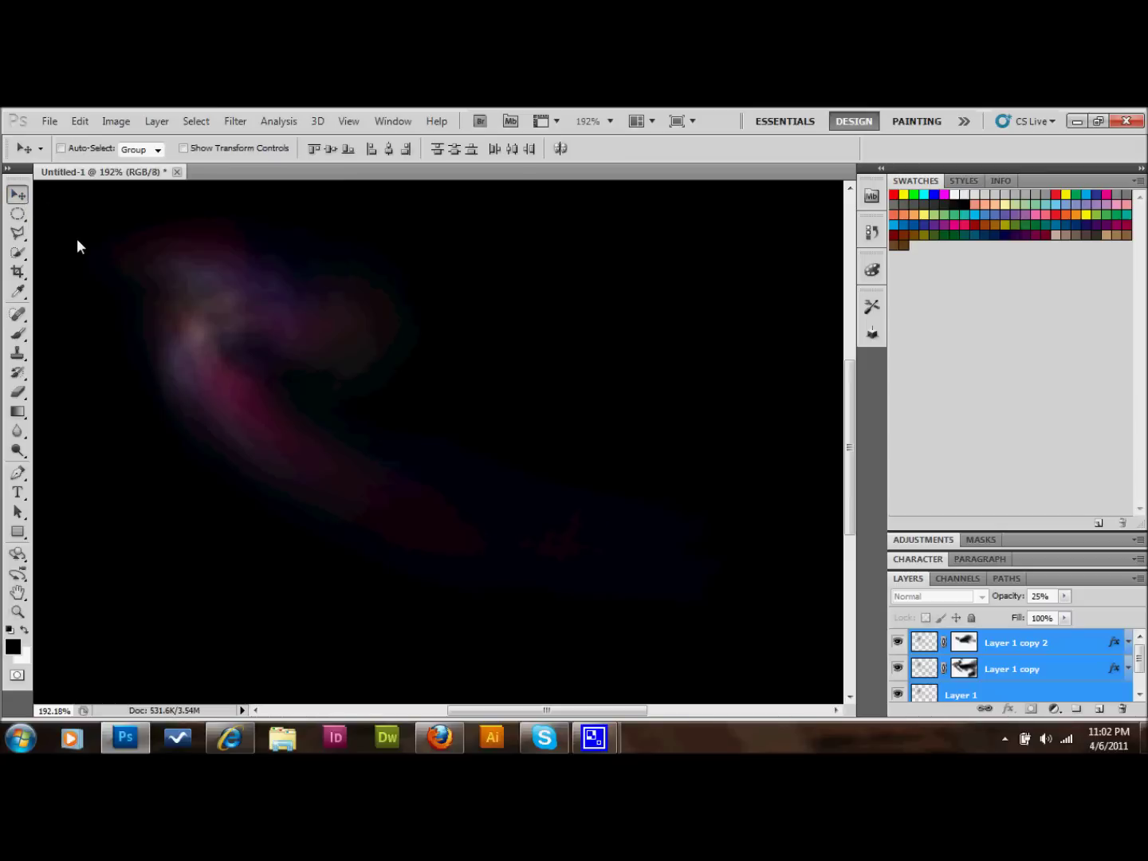